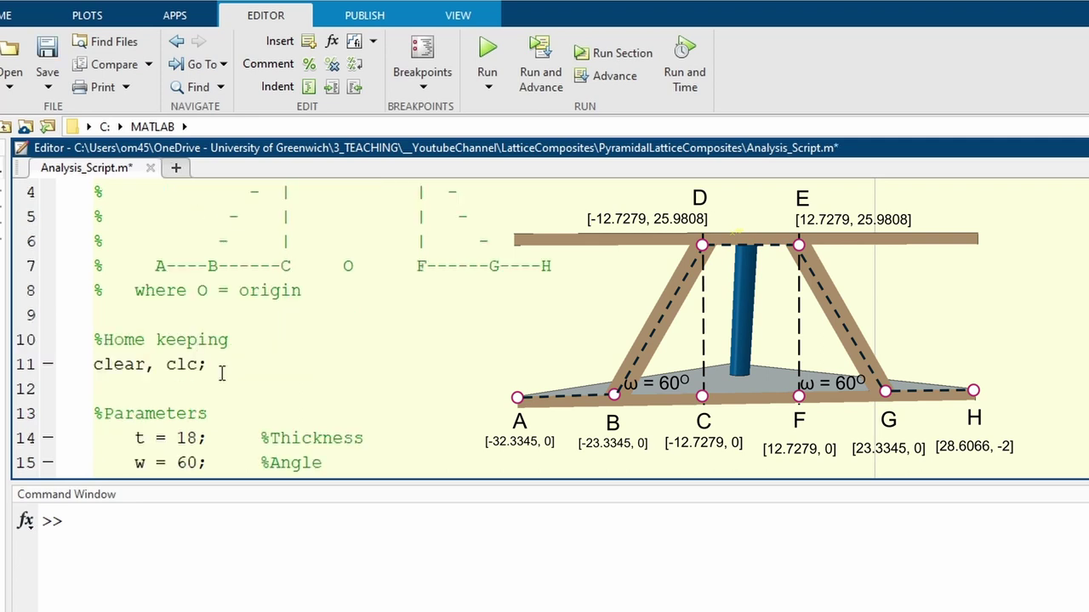
Check the thickness parameter t = 18, then save and run the lattice script
scroll(309, 303, "down", 2)
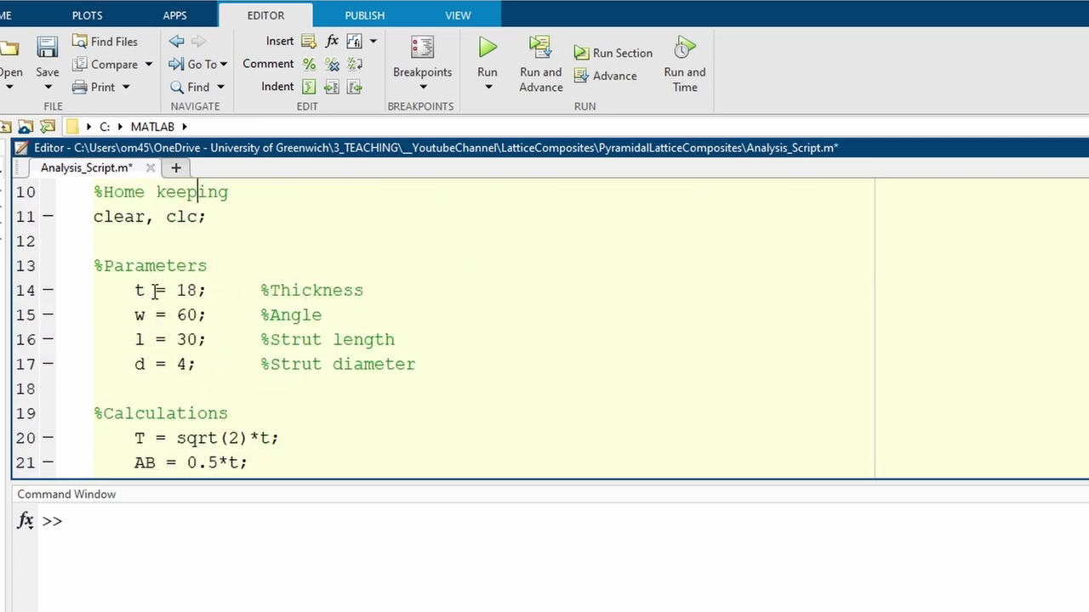
left_click_drag(135, 290, 200, 290)
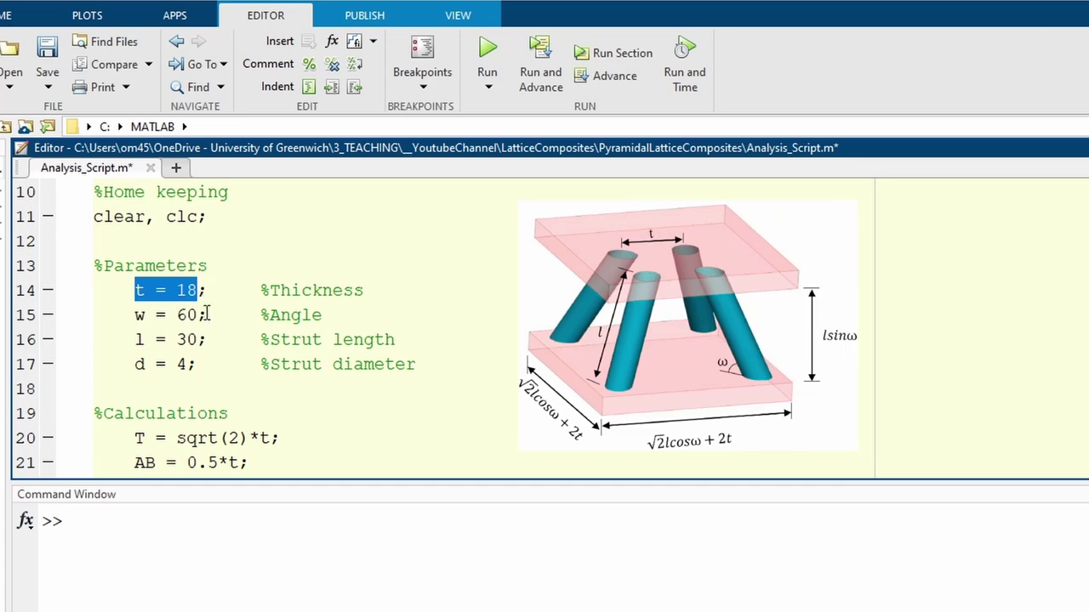
left_click(203, 315)
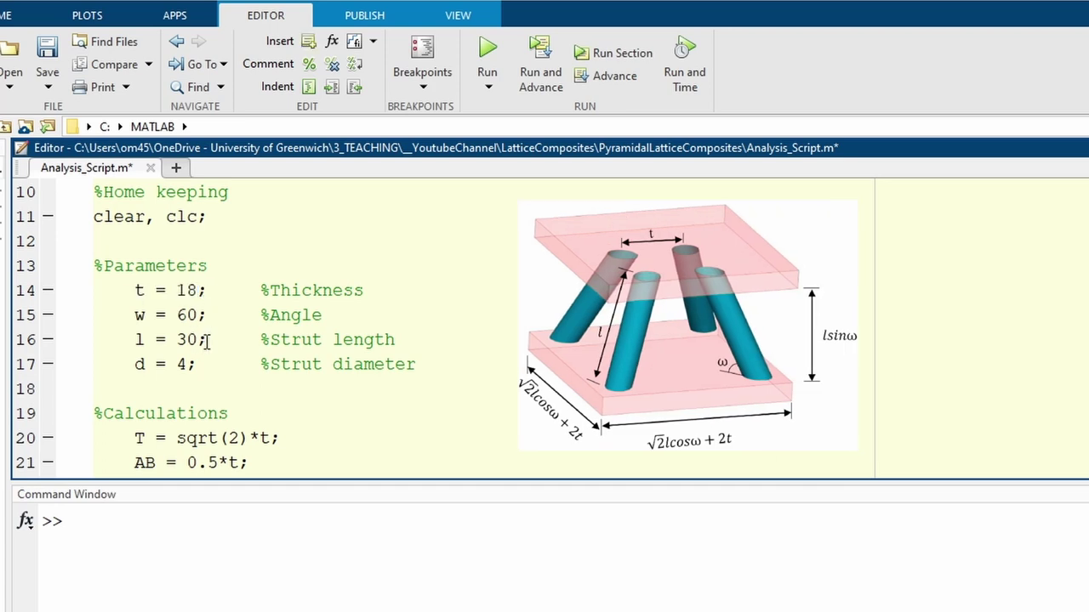
scroll(198, 364, "down", 6)
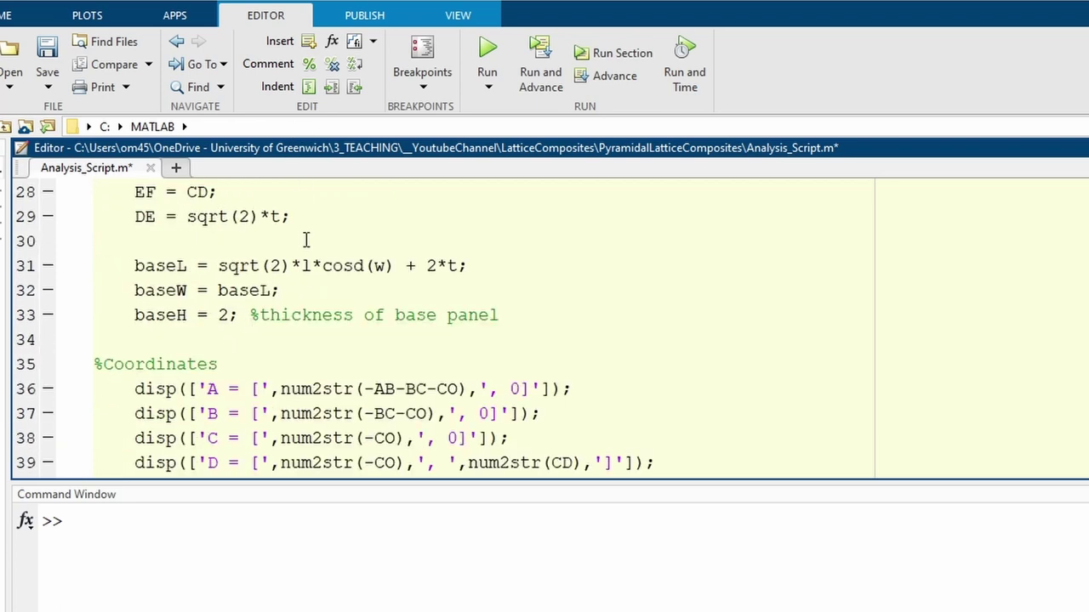
scroll(305, 241, "down", 3)
scroll(321, 394, "up", 12)
key("F5")
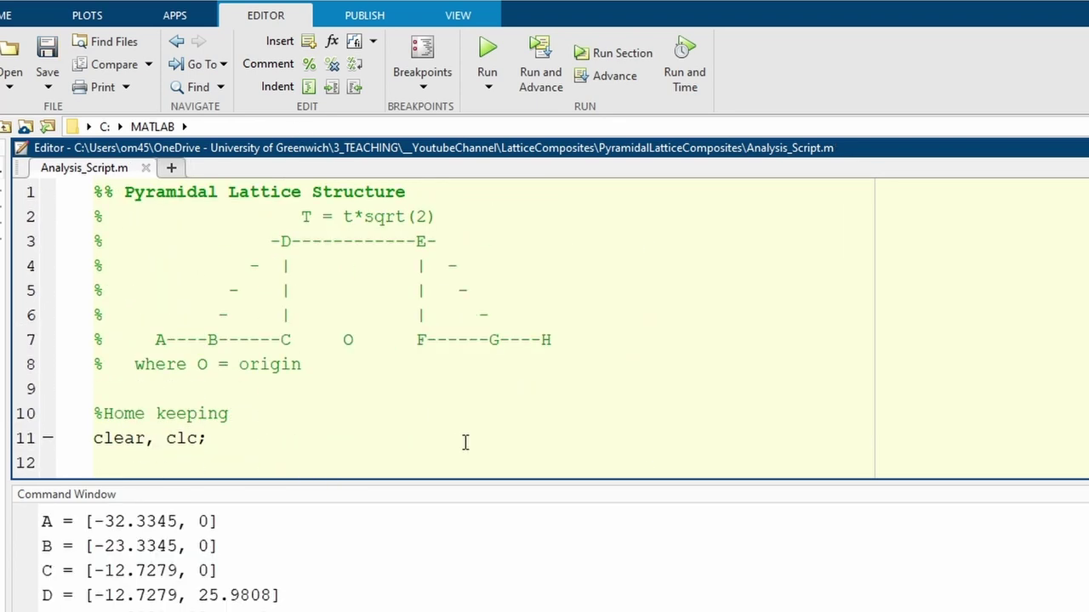
Enlarge the Command Window to read the coordinates, noting point B at -23.3345, 0
left_click(455, 521)
key("ctrl+a")
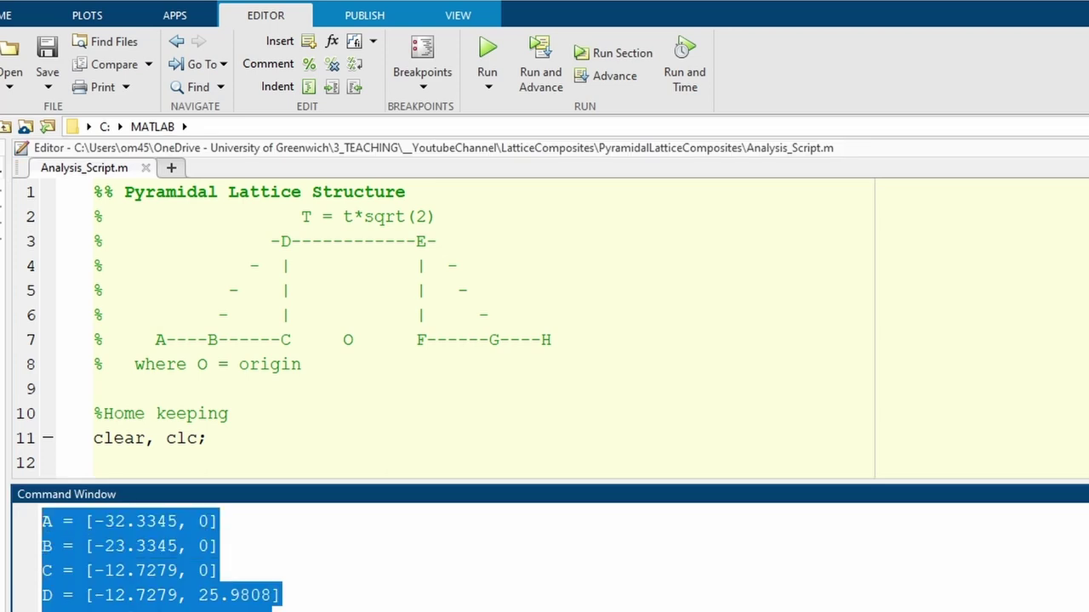
left_click_drag(471, 482, 554, 197)
left_click(459, 467)
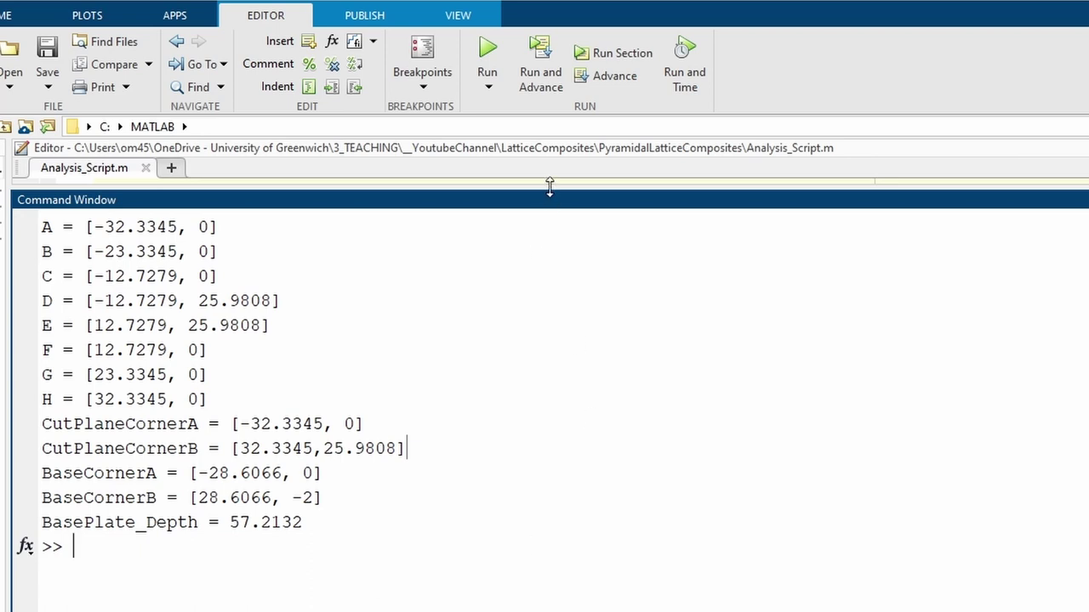
left_click_drag(550, 185, 552, 589)
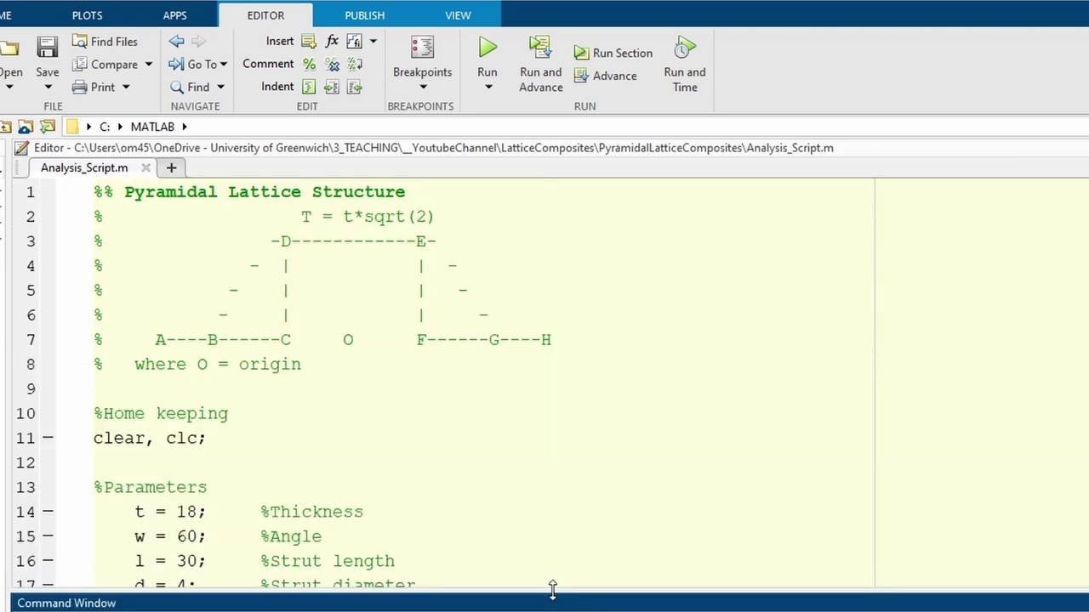
double_click(214, 340)
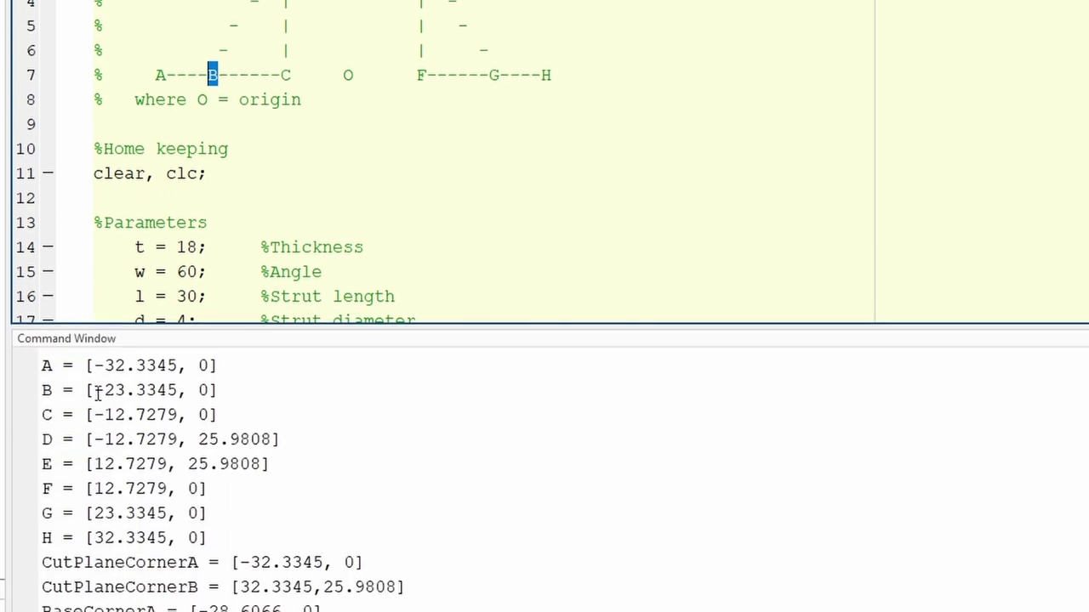
left_click_drag(94, 391, 213, 390)
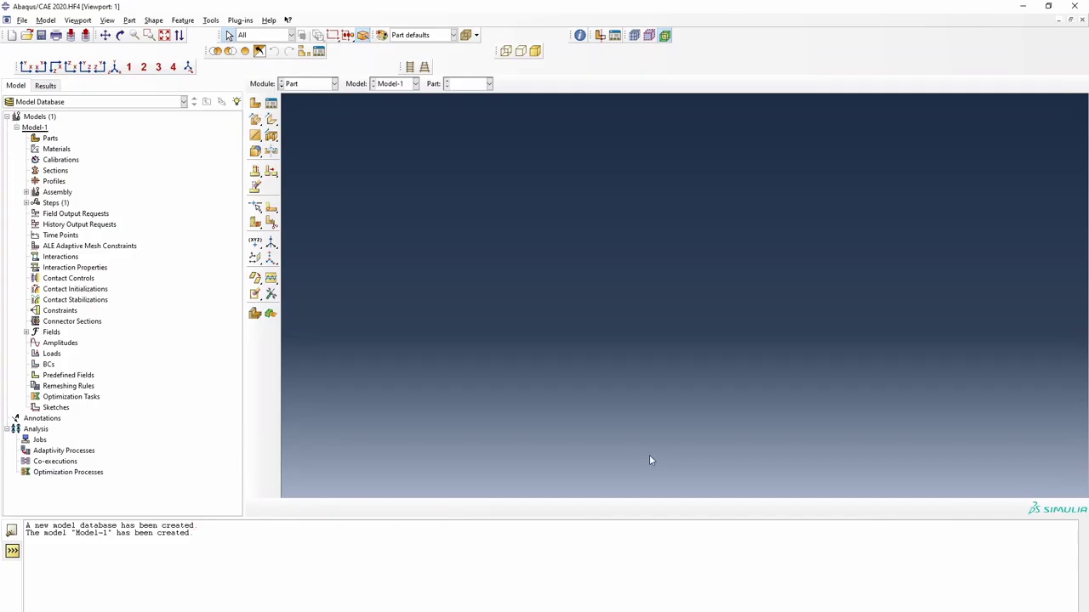
Create a 3D deformable solid sweep part named StrutLeft and begin its path sketch
left_click_drag(523, 519, 520, 489)
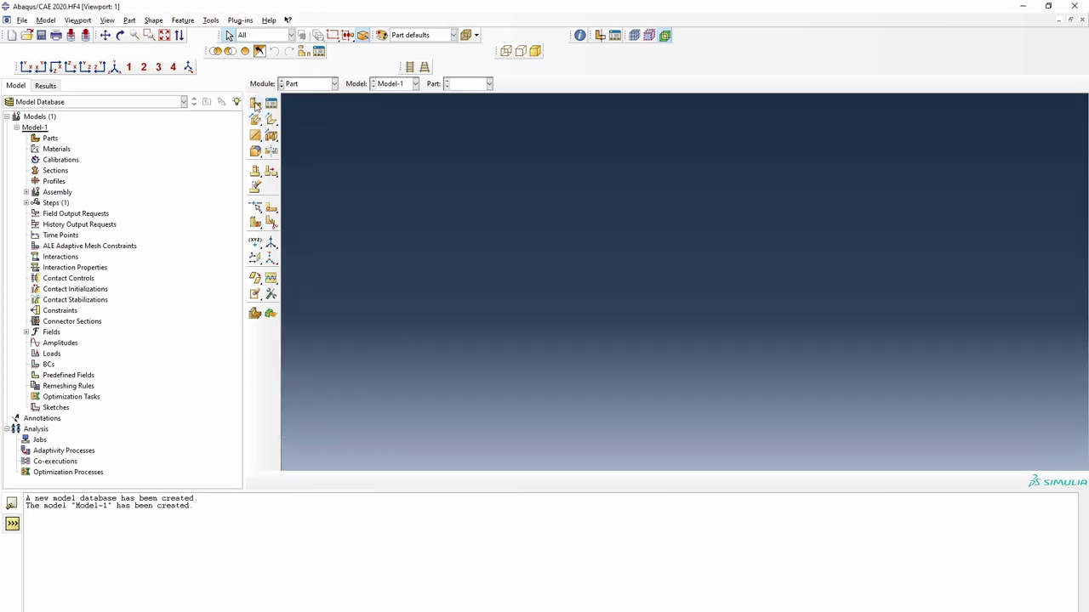
double_click(51, 140)
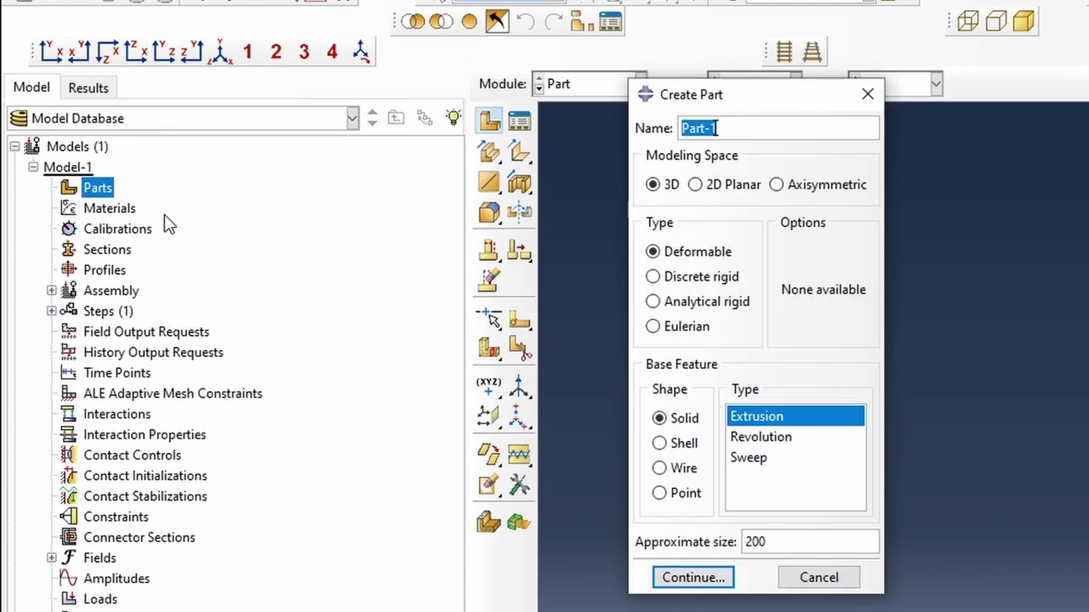
type("StrutLeft")
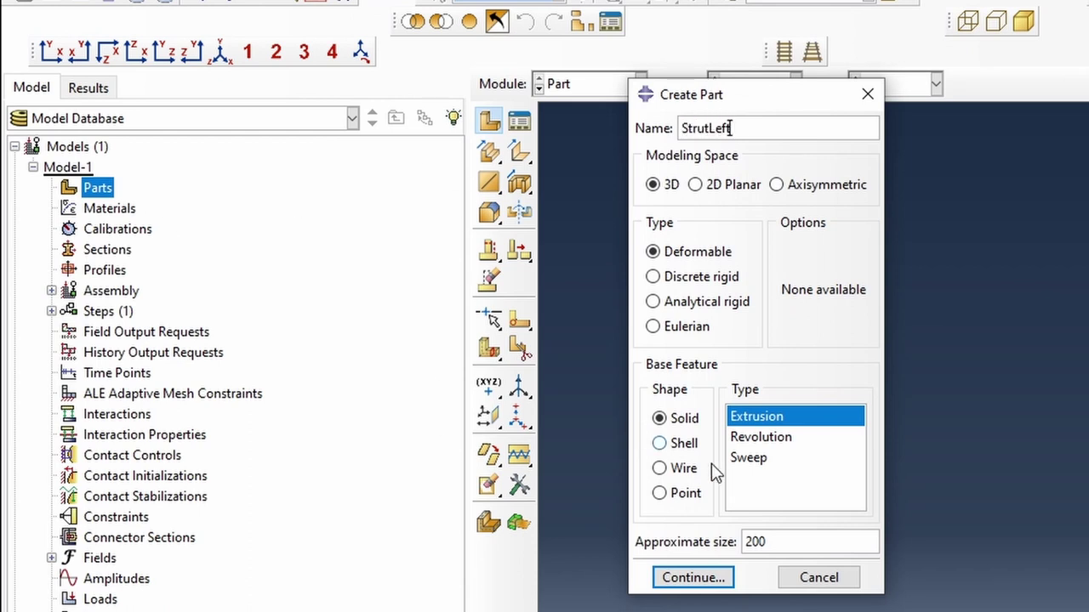
left_click(759, 459)
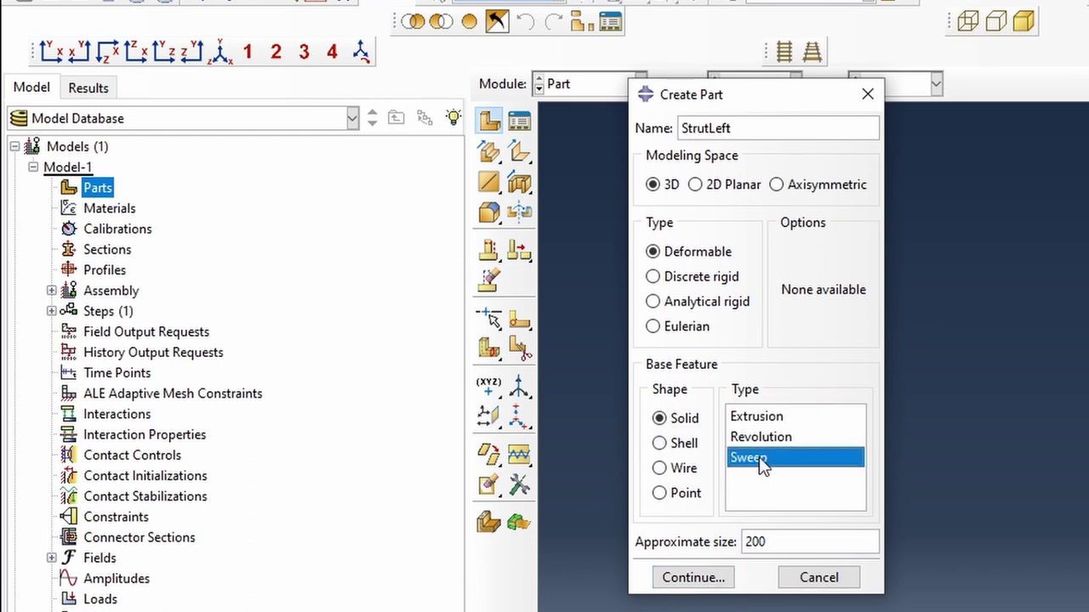
left_click(693, 578)
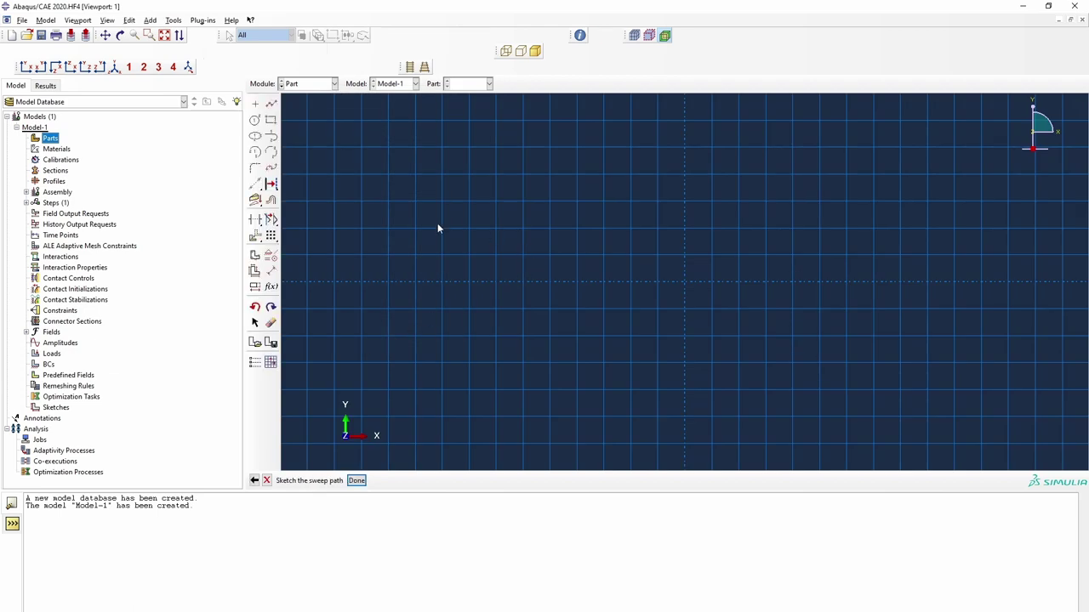
Draw a diagonal line at 60° to the horizontal construction line
left_click(255, 184)
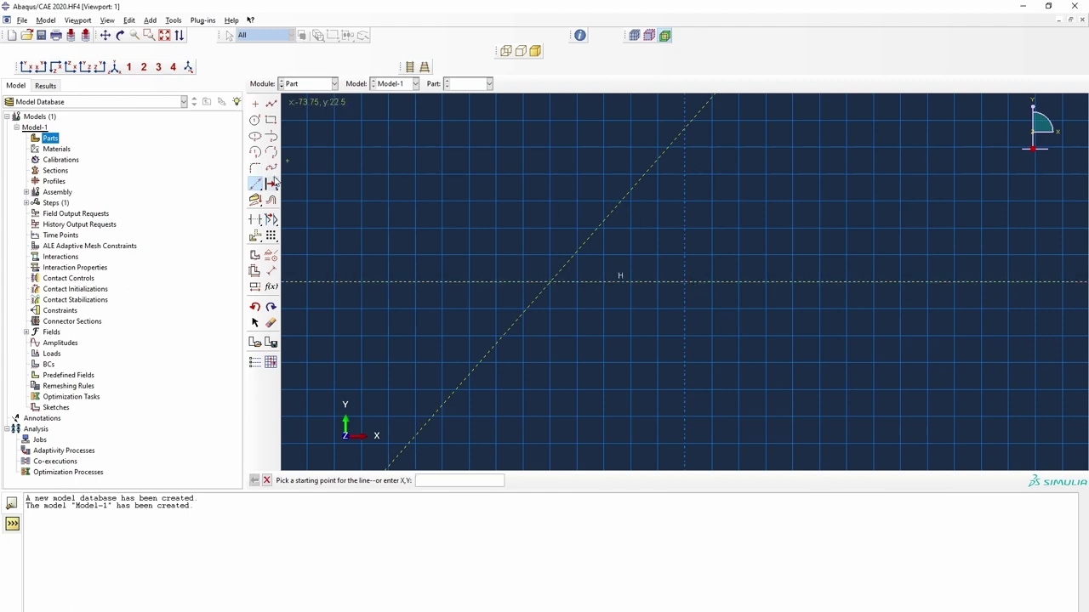
left_click(271, 270)
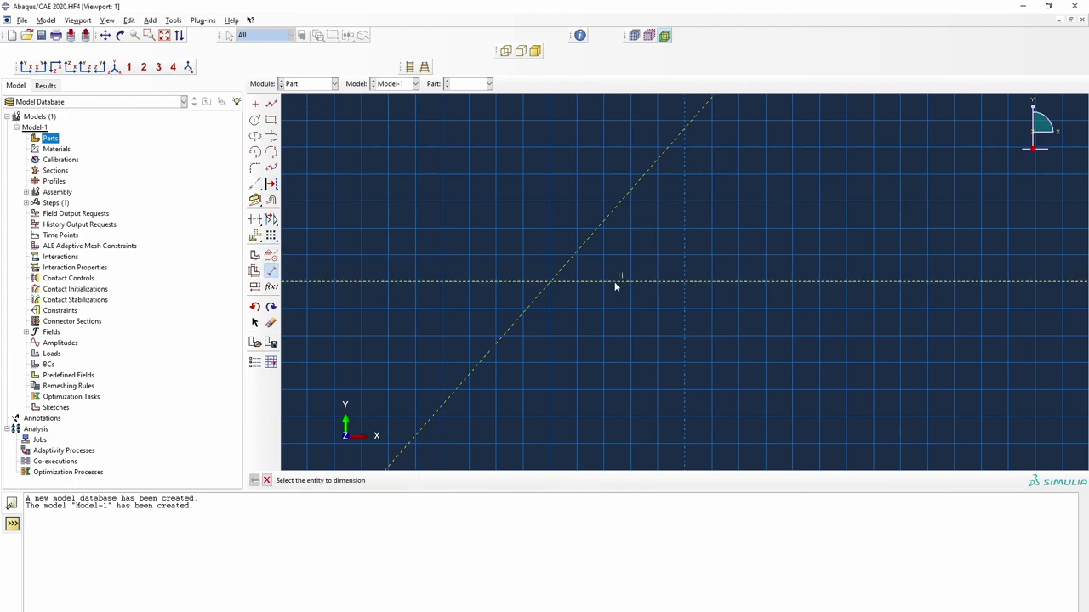
left_click(616, 284)
left_click(598, 239)
left_click(648, 236)
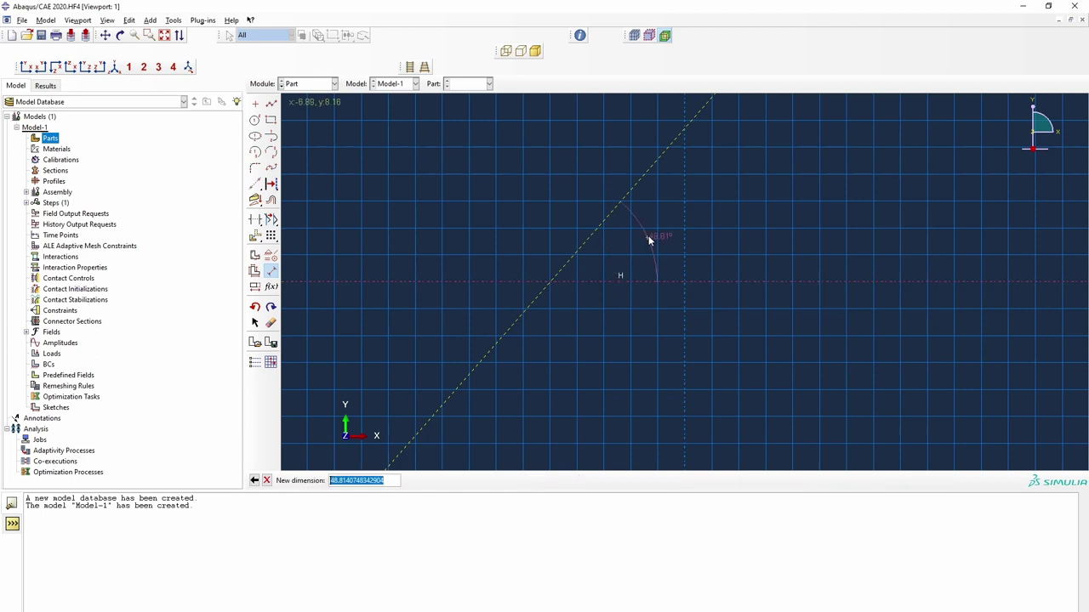
type("60")
key("Return")
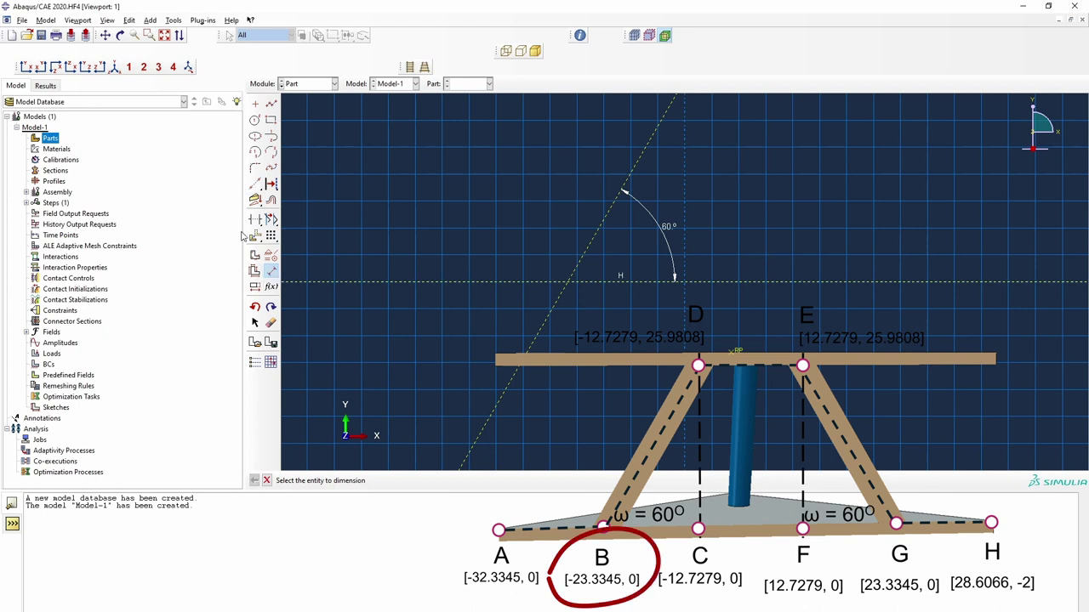
Move the diagonal line so it passes through point B at -23.1345, 0
left_click(255, 238)
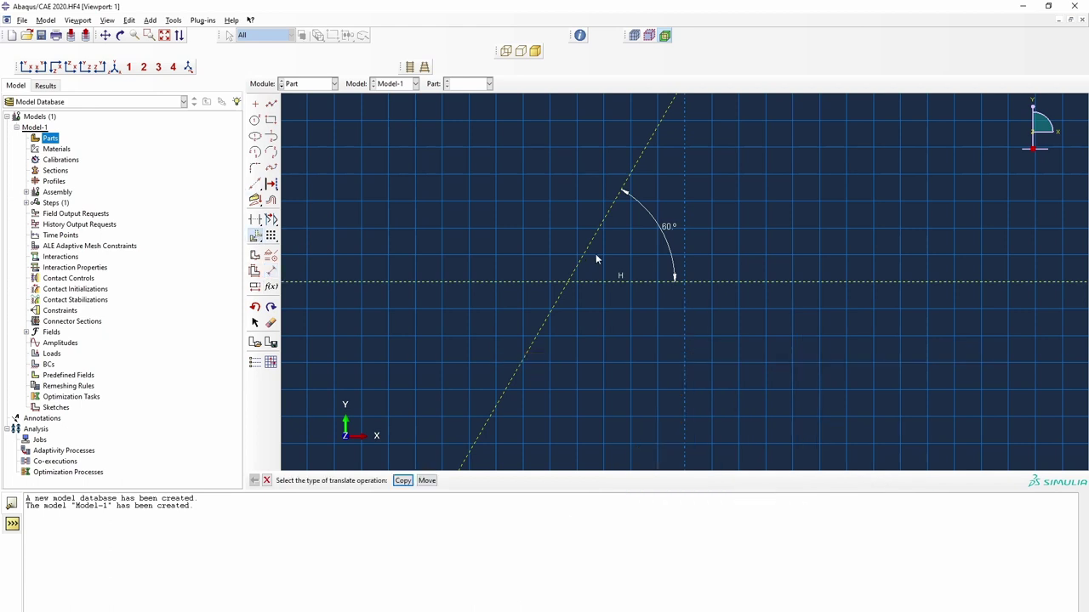
left_click(425, 481)
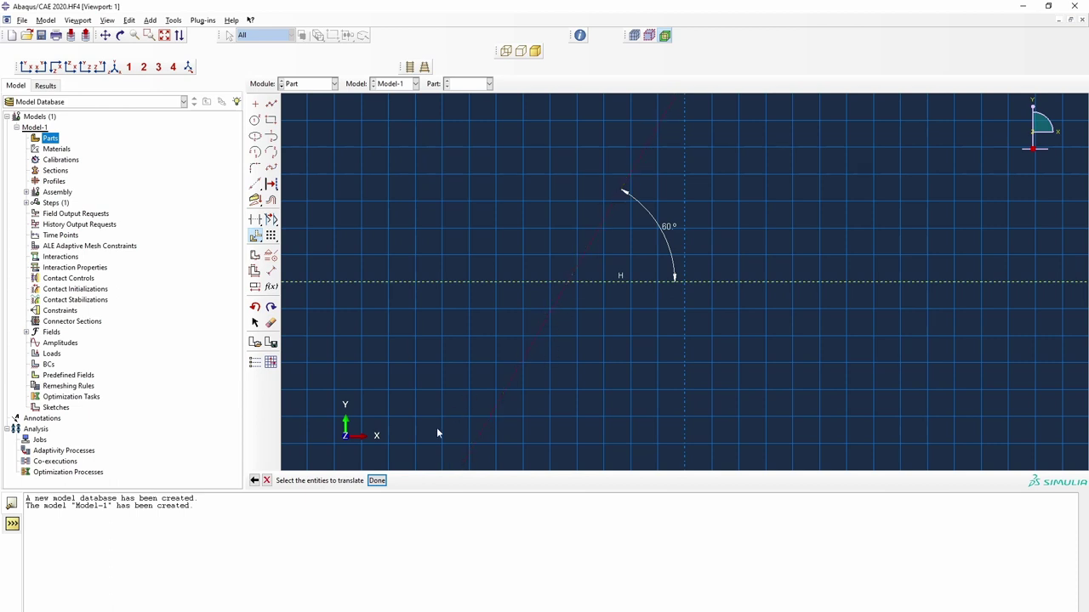
left_click(376, 481)
left_click(570, 282)
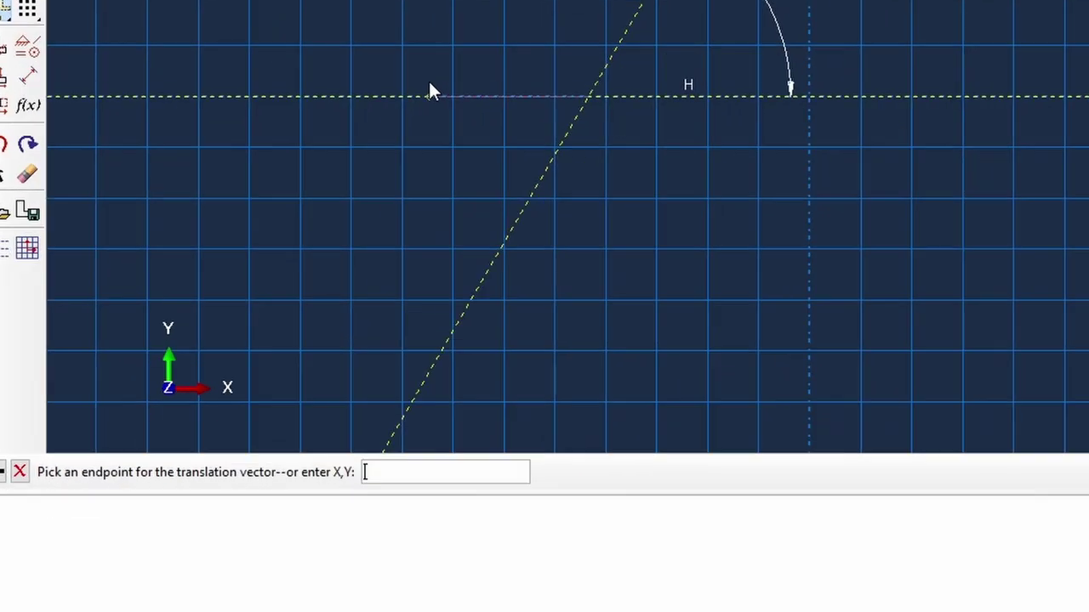
left_click(386, 474)
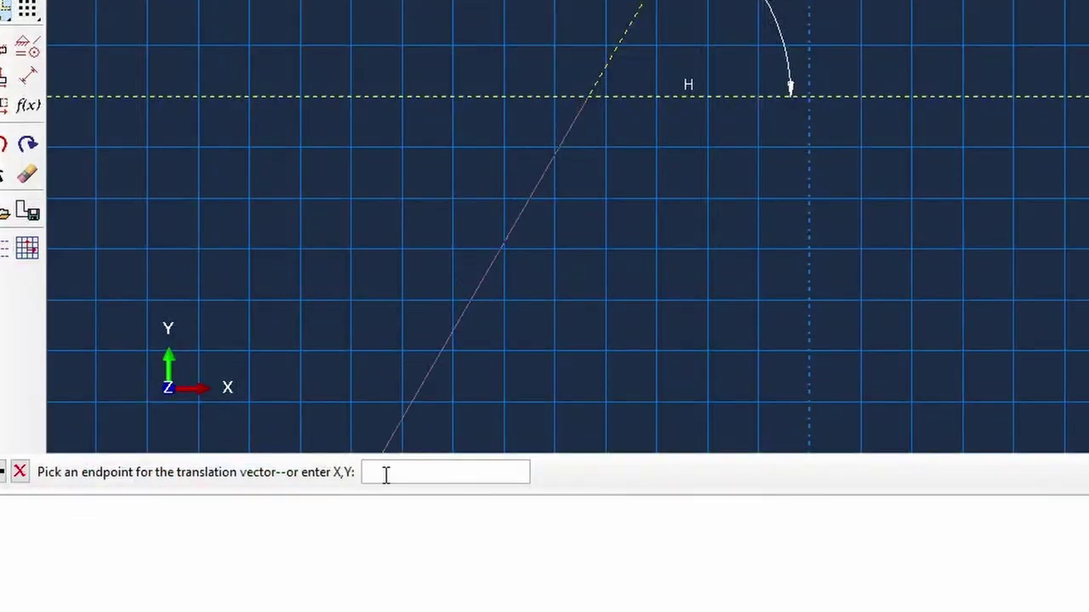
type("-23.1345, 0")
key("Return")
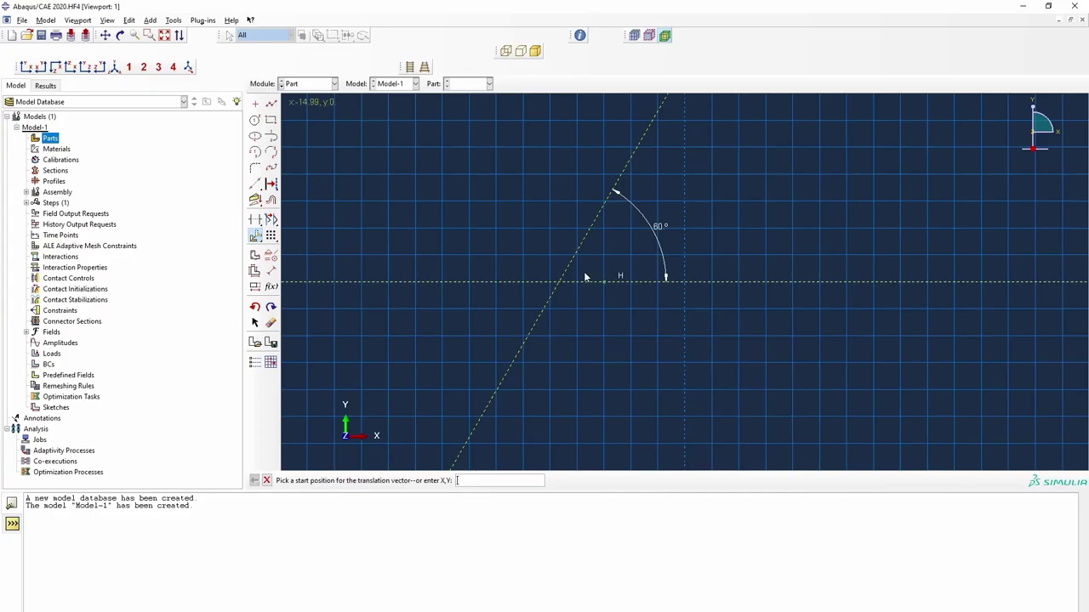
Draw the strut line along the diagonal construction line
left_click(270, 103)
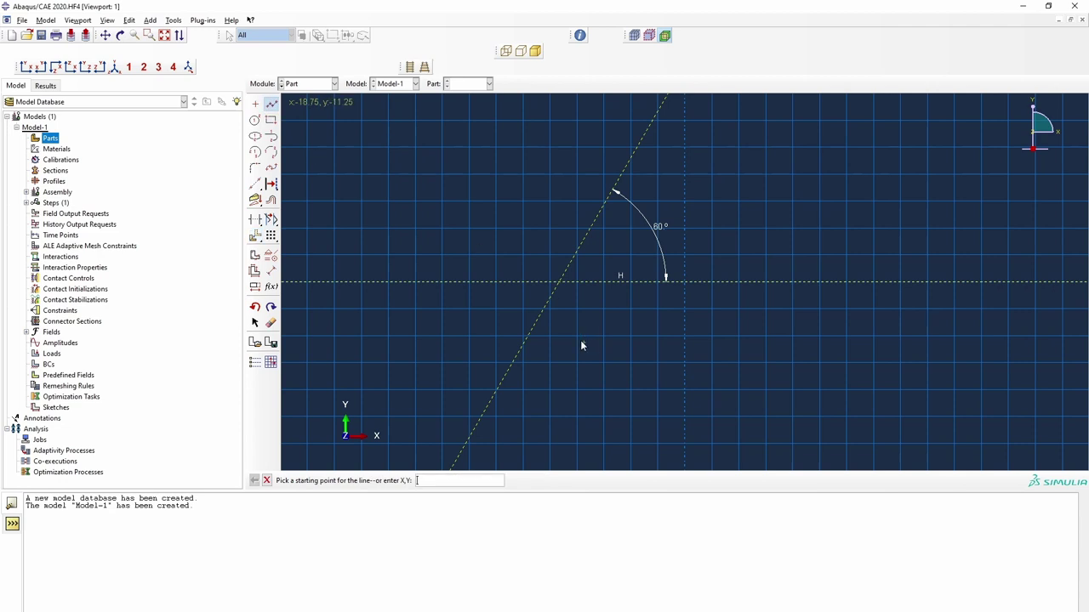
left_click(529, 336)
scroll(655, 280, "down", 2)
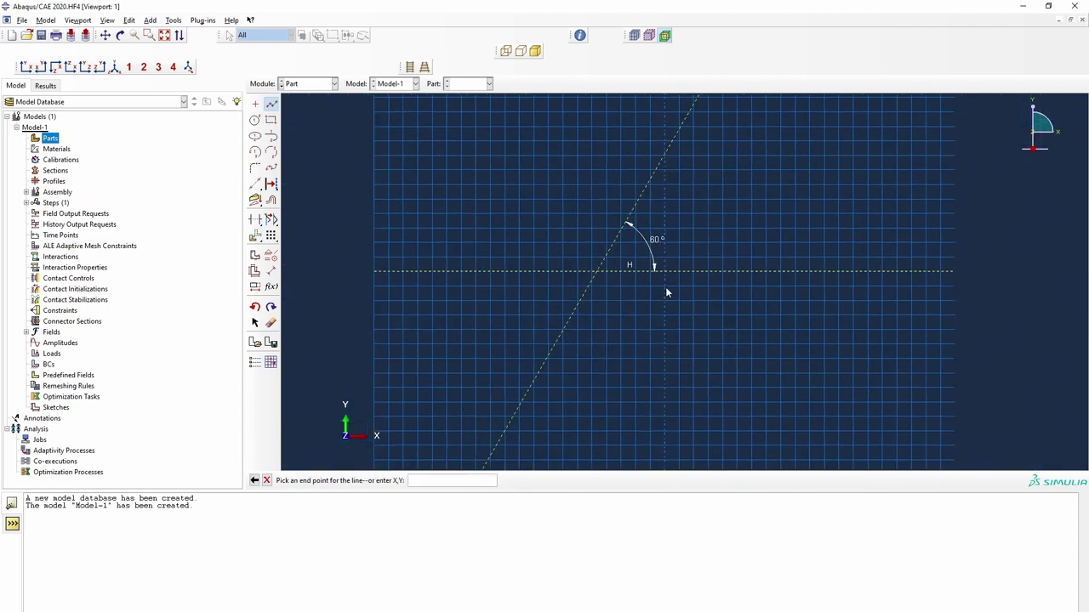
left_click(683, 120)
right_click(701, 175)
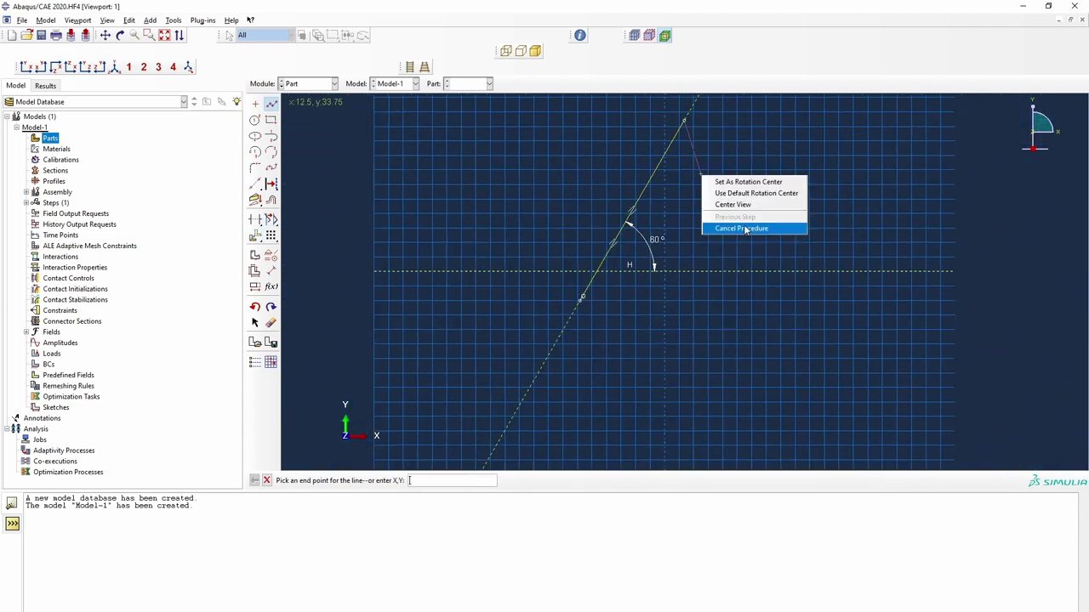
left_click(745, 227)
Delete the 60° angle dimension and finish the sweep path sketch
left_click(271, 322)
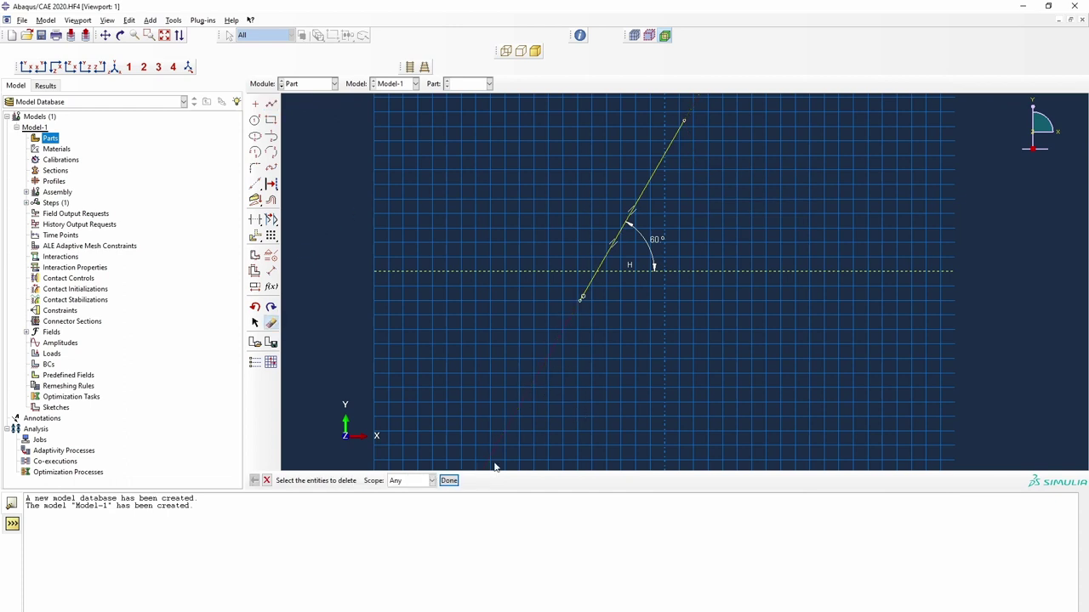
left_click(656, 240)
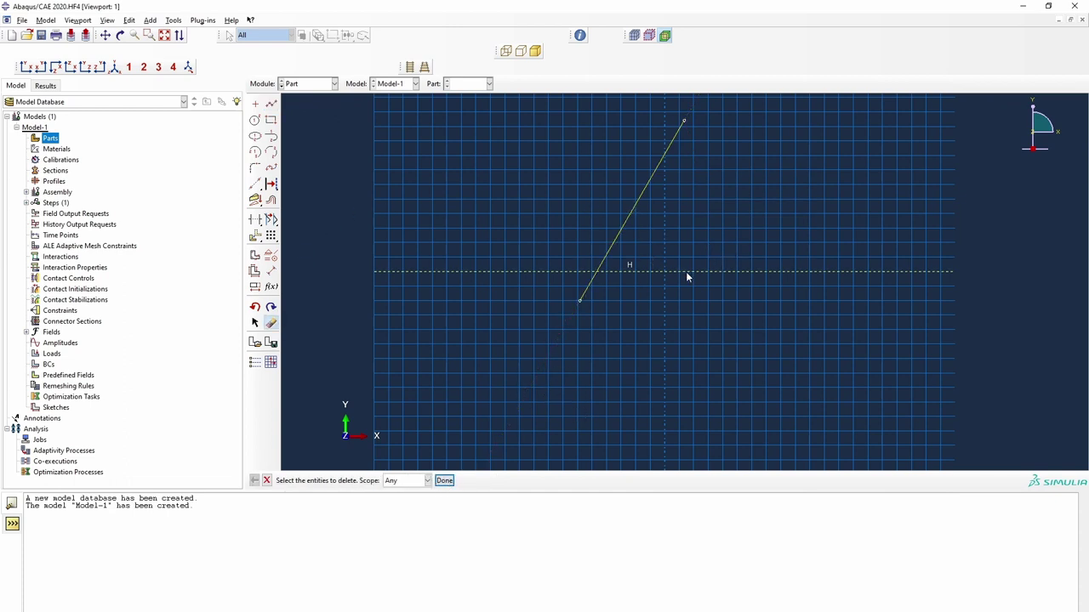
left_click(445, 481)
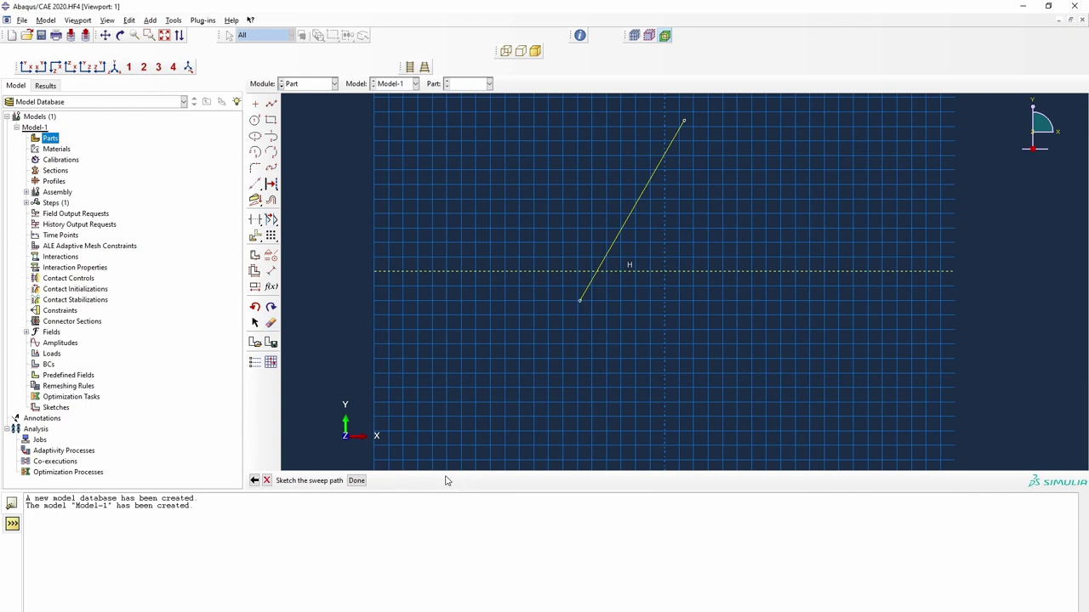
left_click(360, 481)
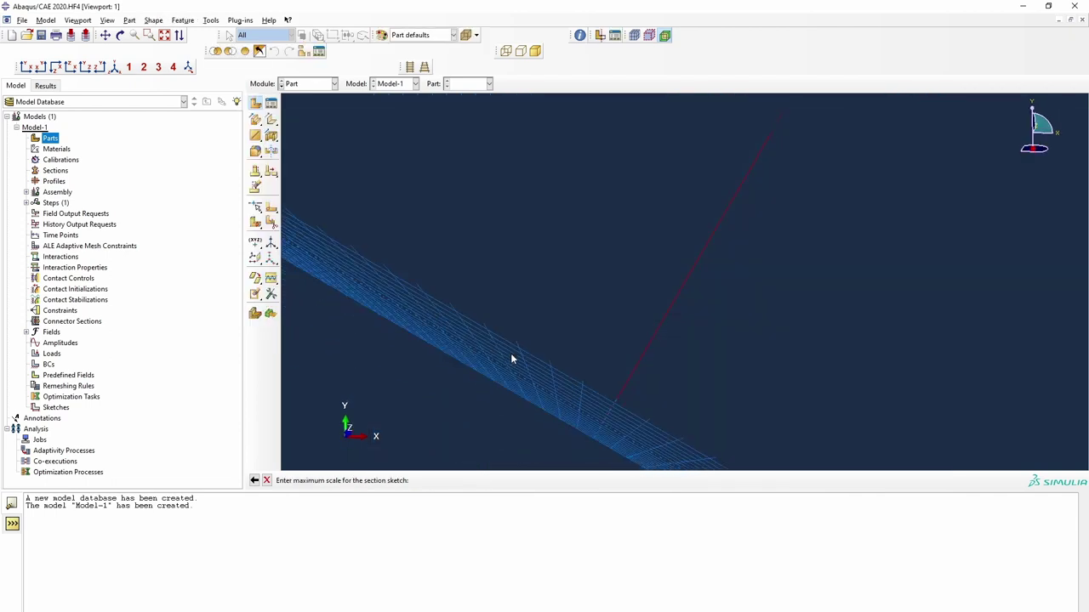
Sketch a radius-2 circle at the origin as the section to build the strut
key("Return")
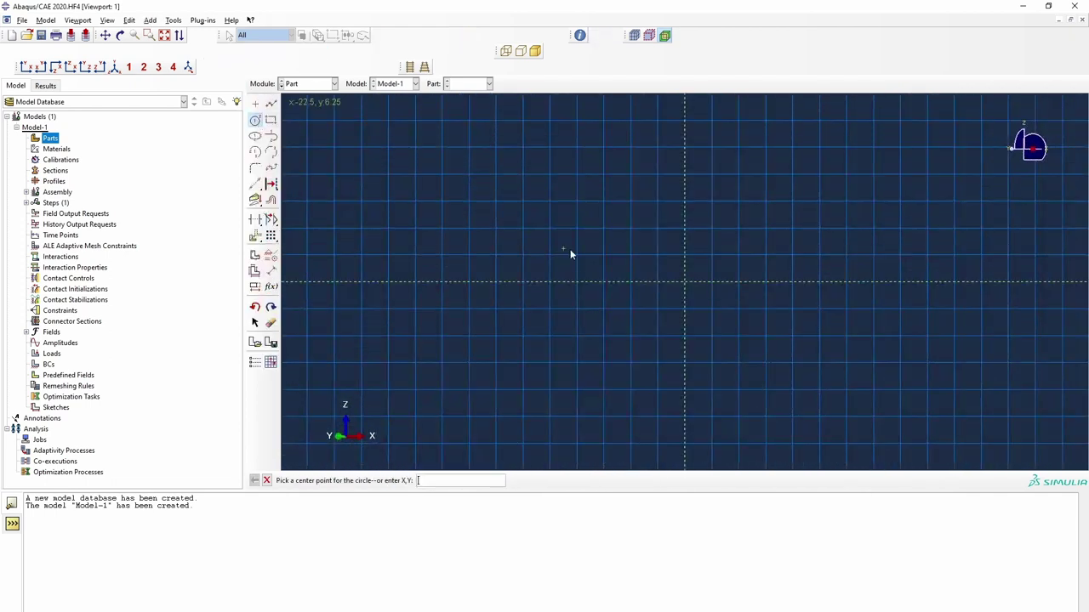
left_click(684, 283)
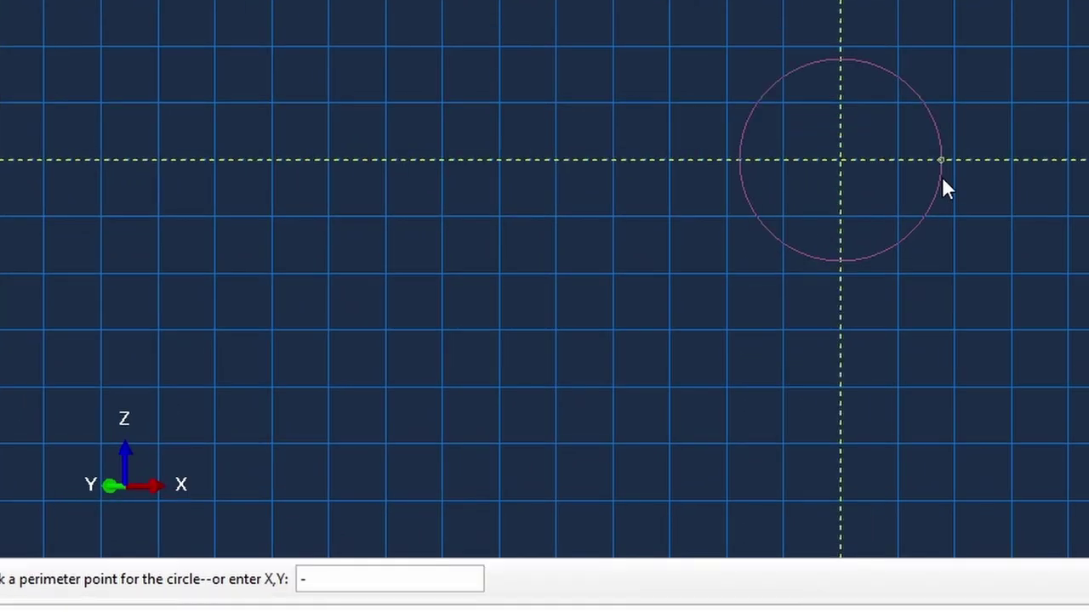
type("-2,0")
key("Return")
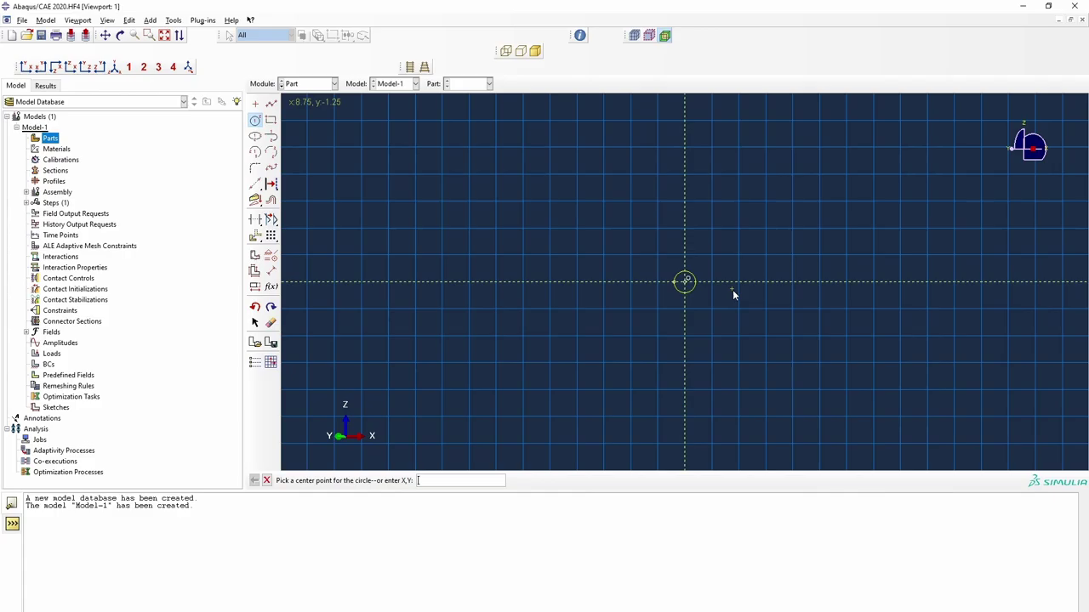
right_click(983, 151)
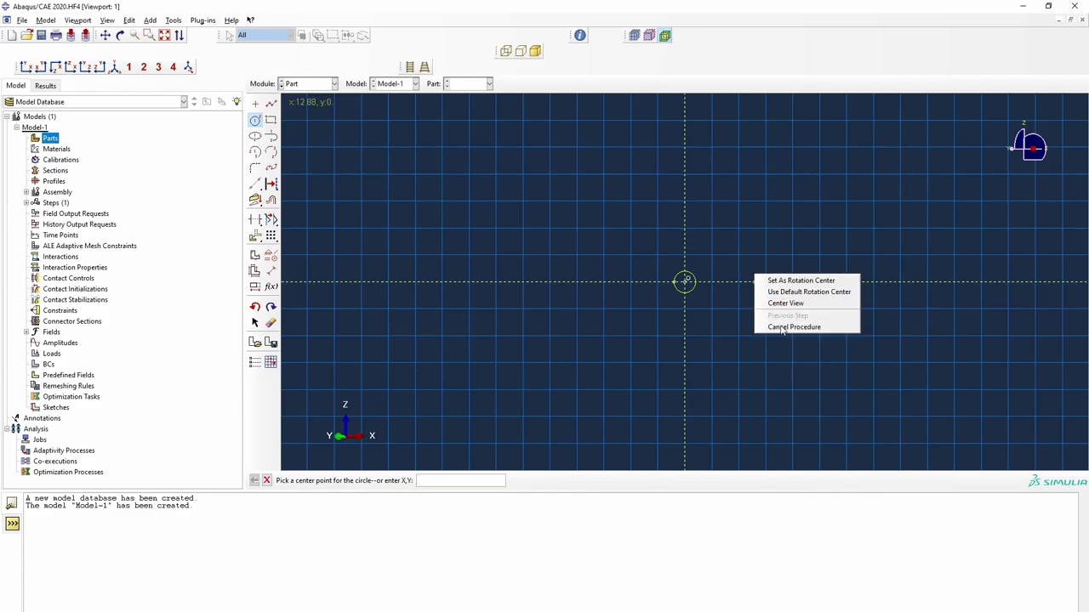
left_click(782, 328)
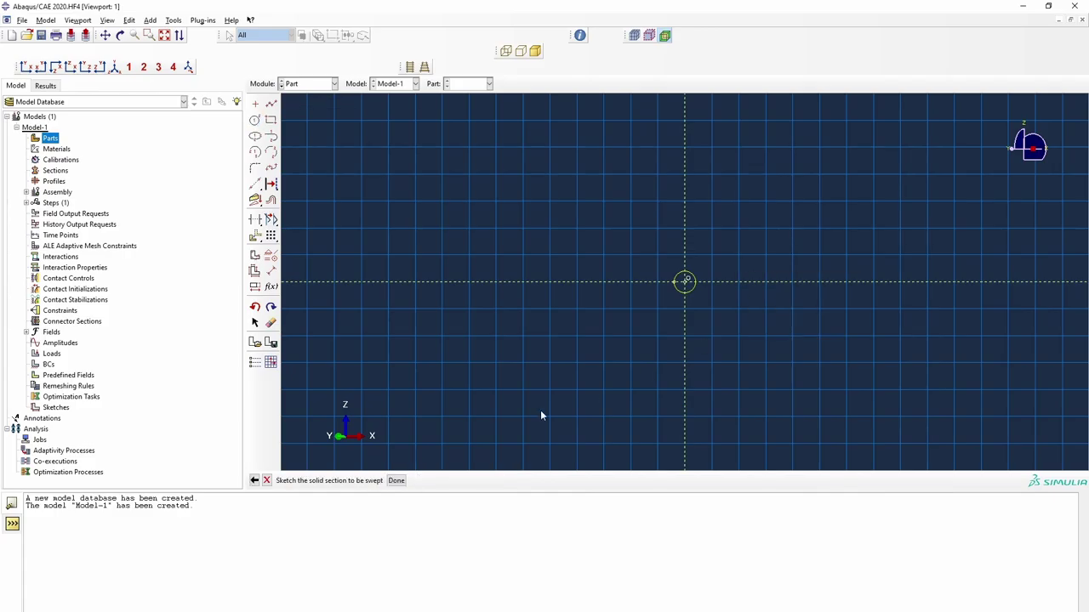
left_click(396, 481)
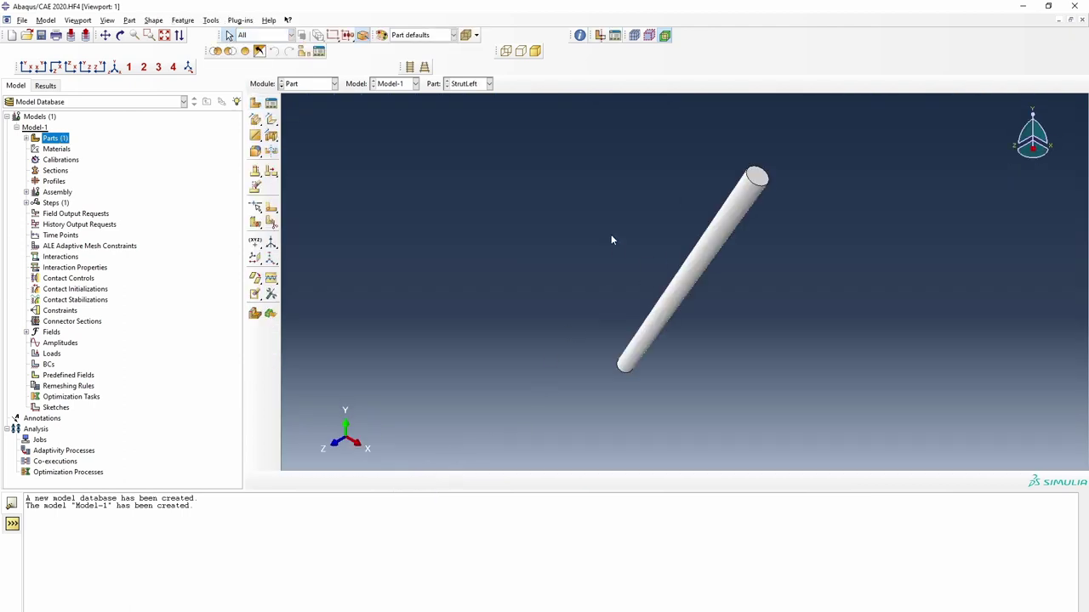
Copy the StrutLeft part as a new part named StrutRight
left_click(26, 138)
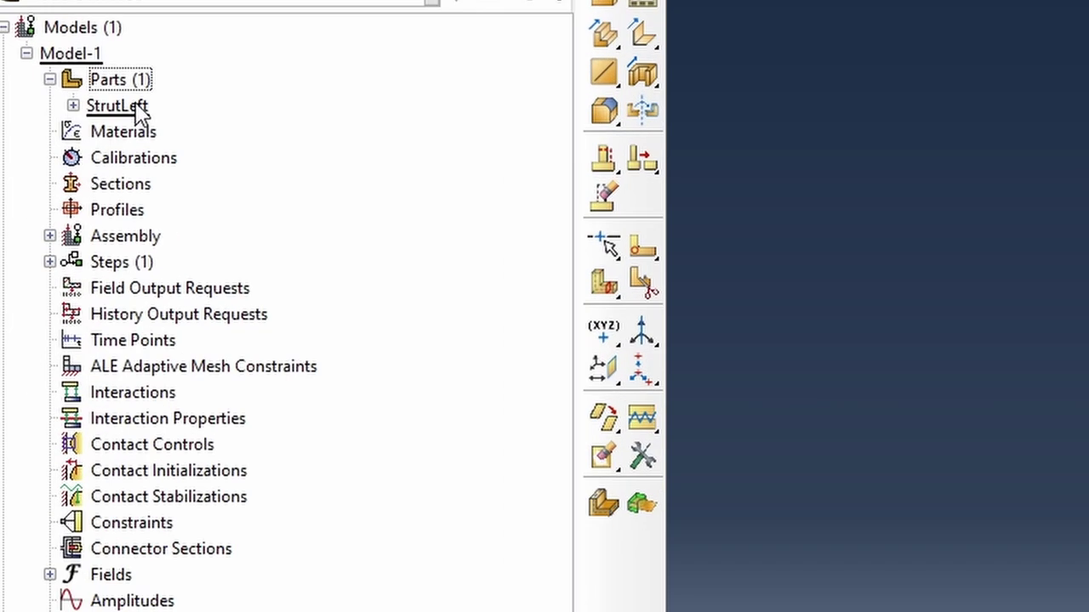
right_click(61, 148)
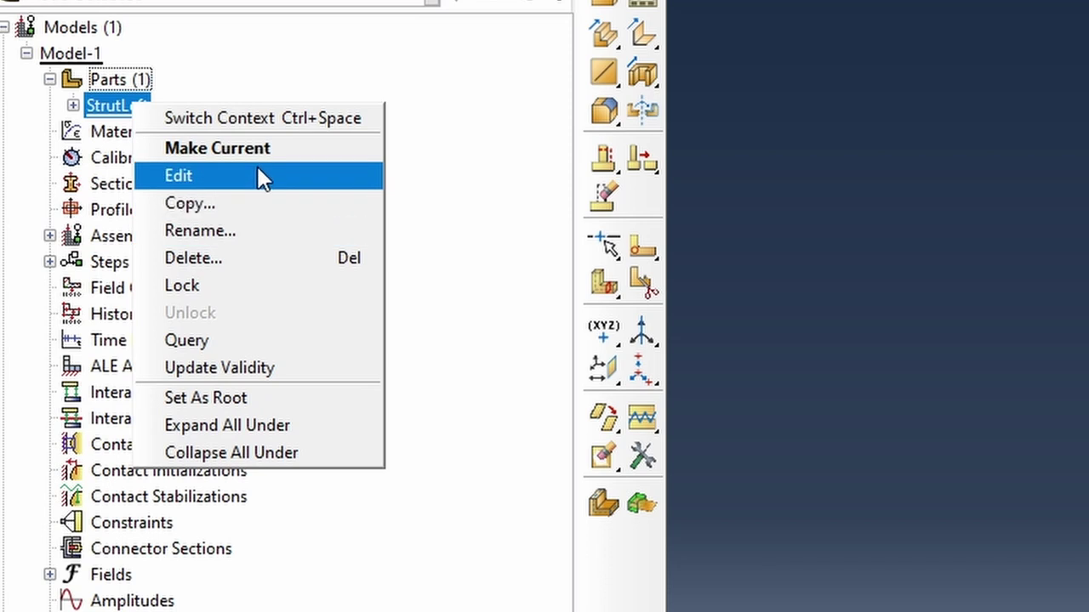
left_click(251, 212)
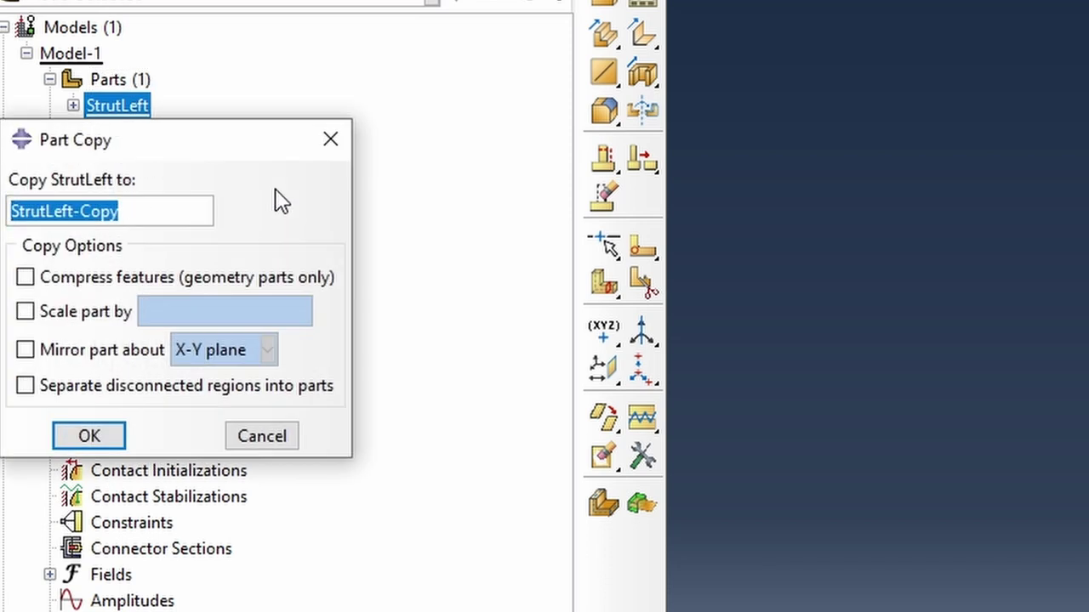
key("Home")
key("Delete")
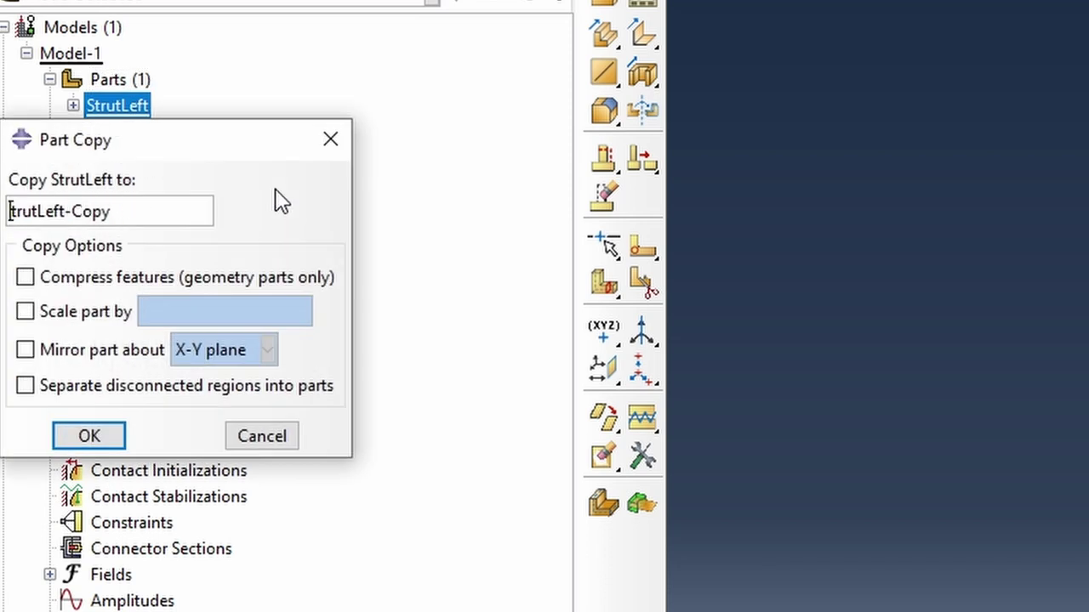
key("shift+End")
type("StrutRight")
left_click(87, 437)
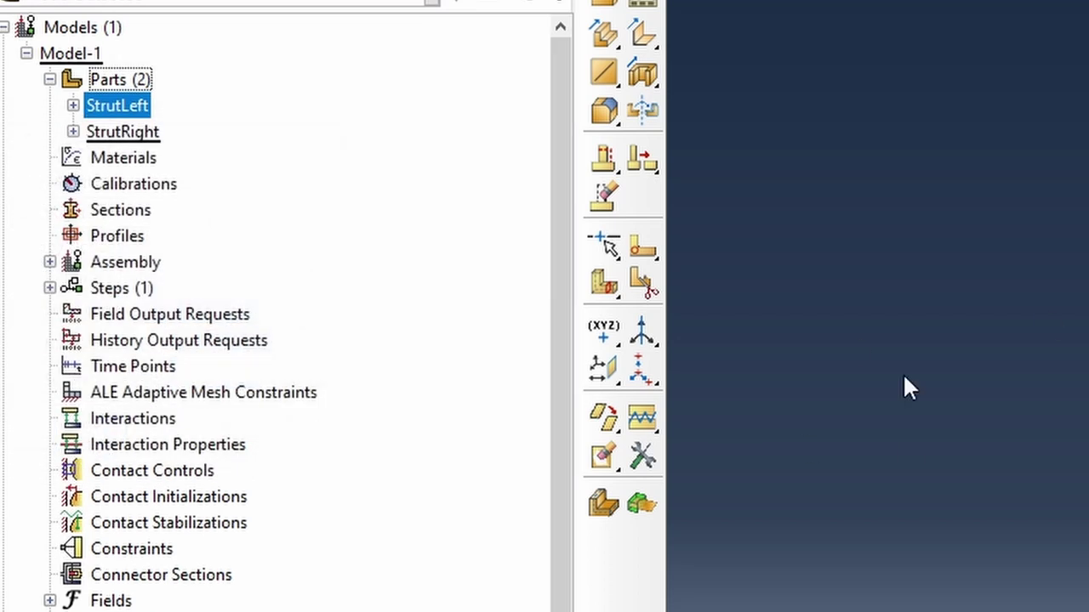
Expand StrutRight's Solid sweep-1 feature to show its sketches
left_click(73, 132)
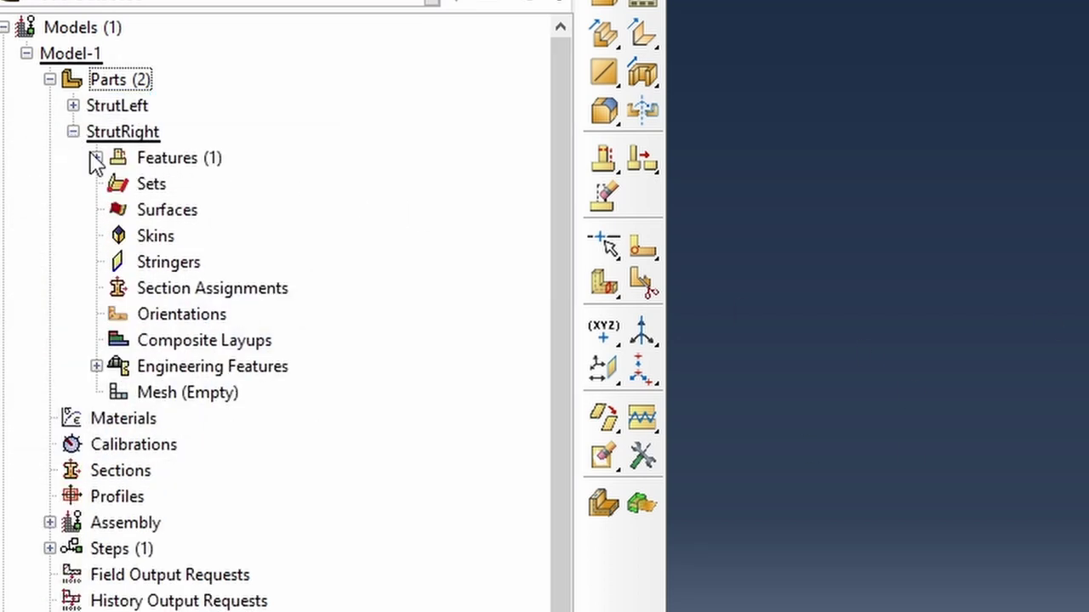
left_click(96, 158)
left_click(120, 184)
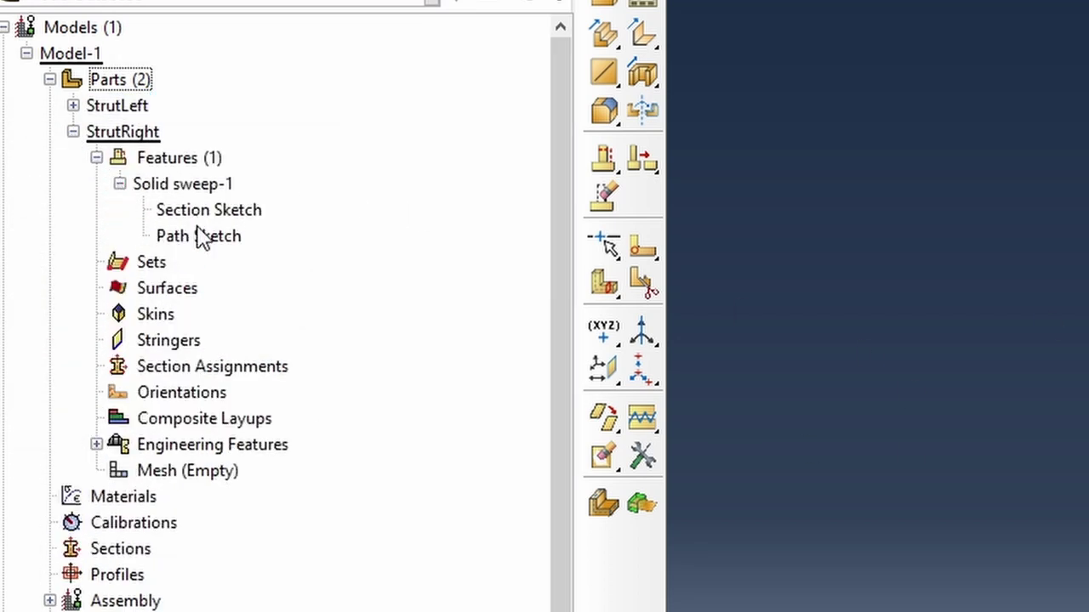
Open StrutRight's Path Sketch for editing
left_click(205, 238)
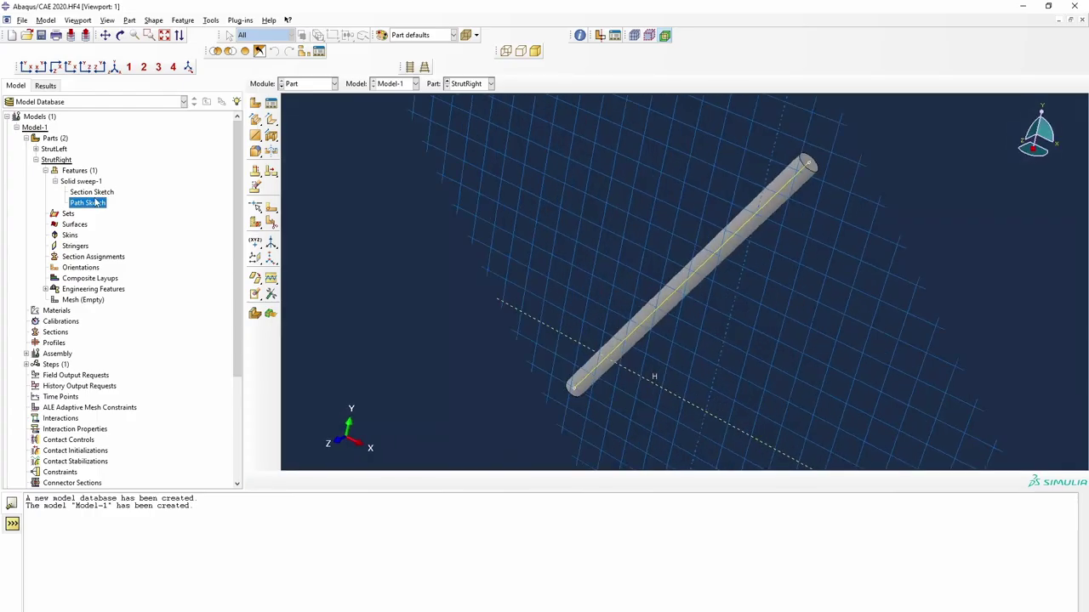
double_click(96, 202)
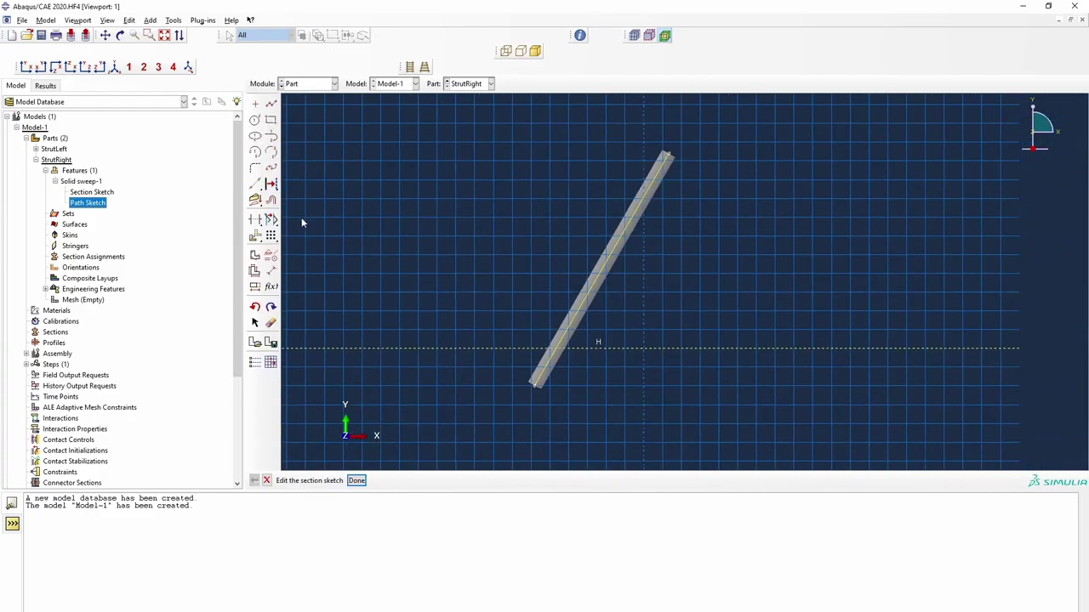
left_click(259, 184)
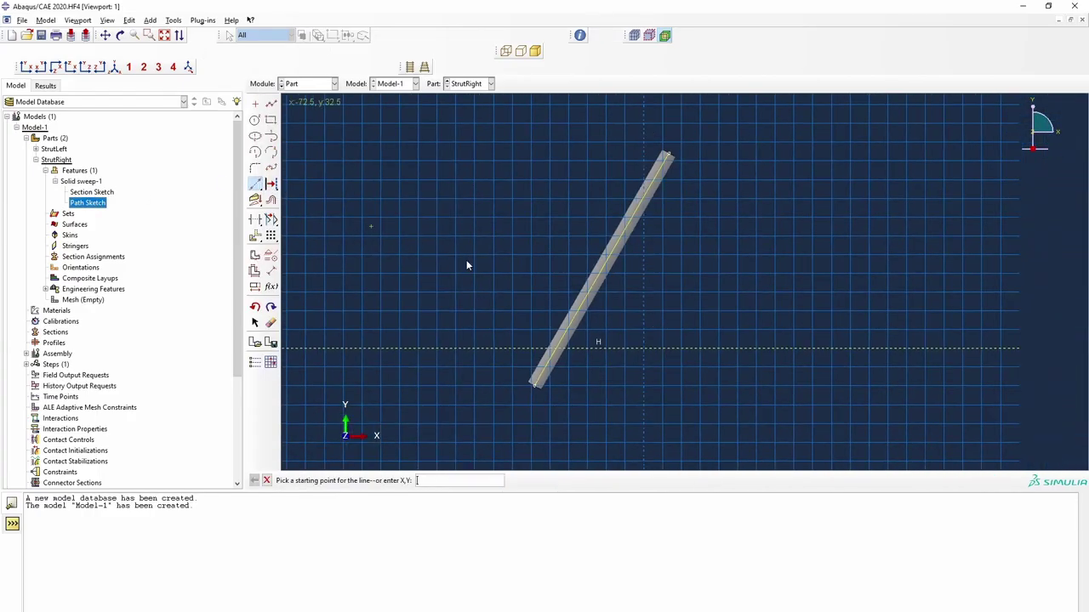
left_click(645, 349)
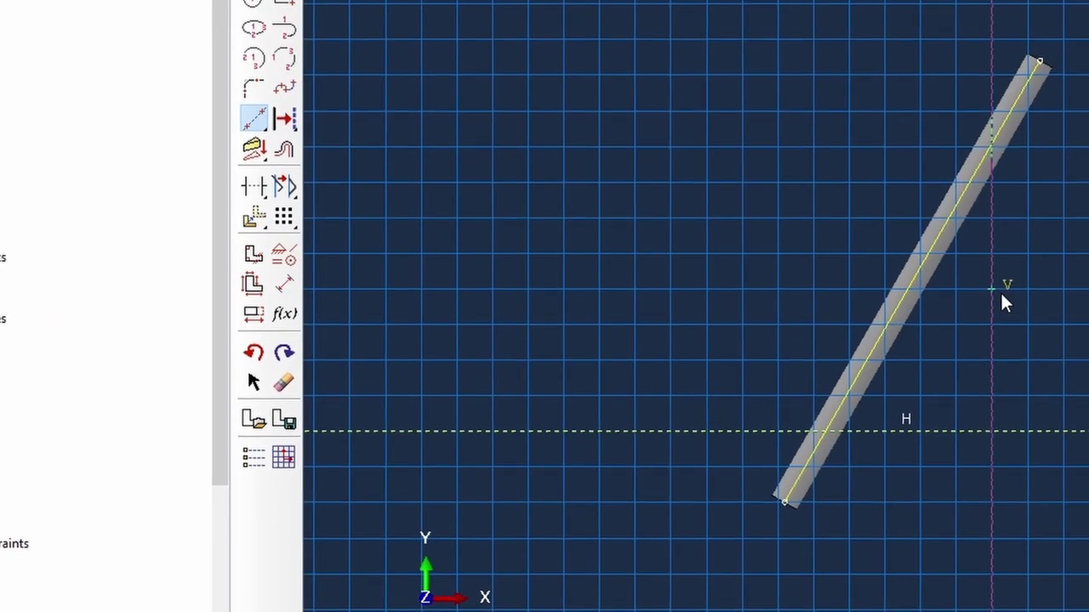
right_click(1063, 281)
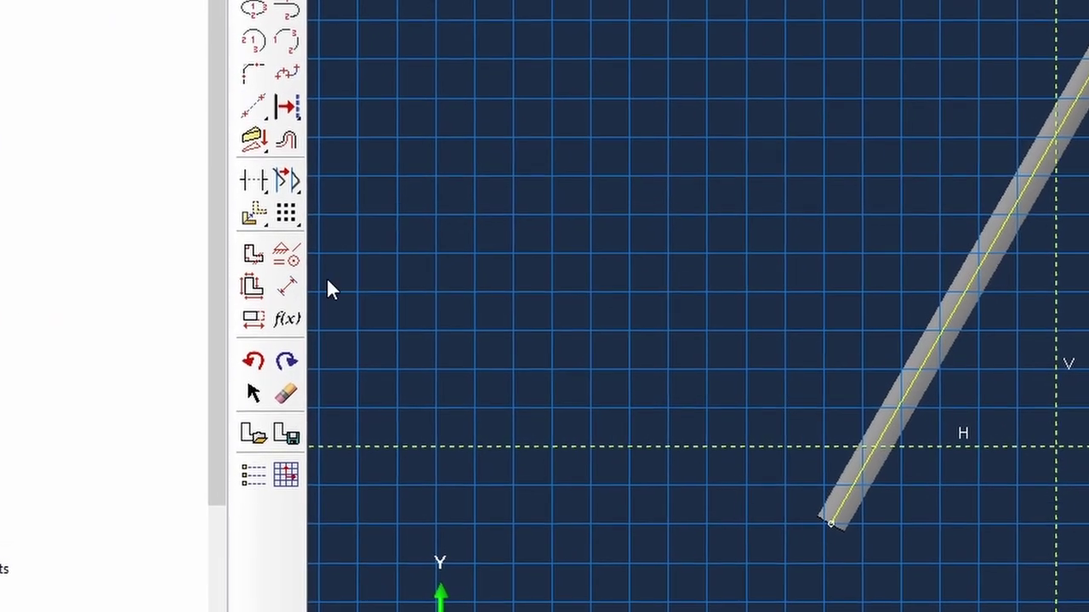
Mirror the strut line across the vertical axis, moving it, and exit the sketch
left_click_drag(255, 223, 394, 213)
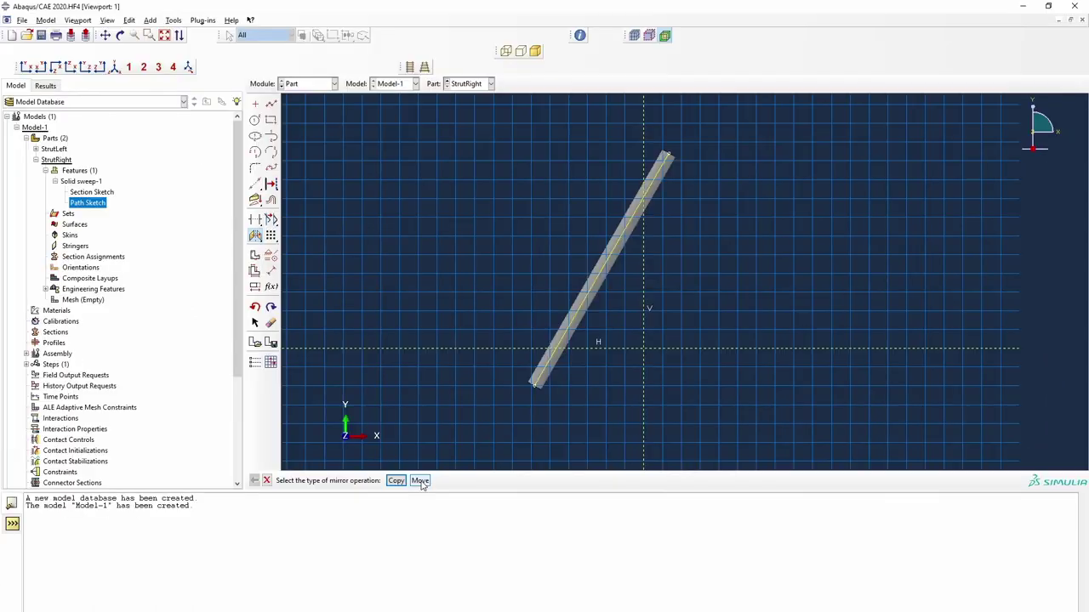
left_click(396, 481)
left_click(645, 332)
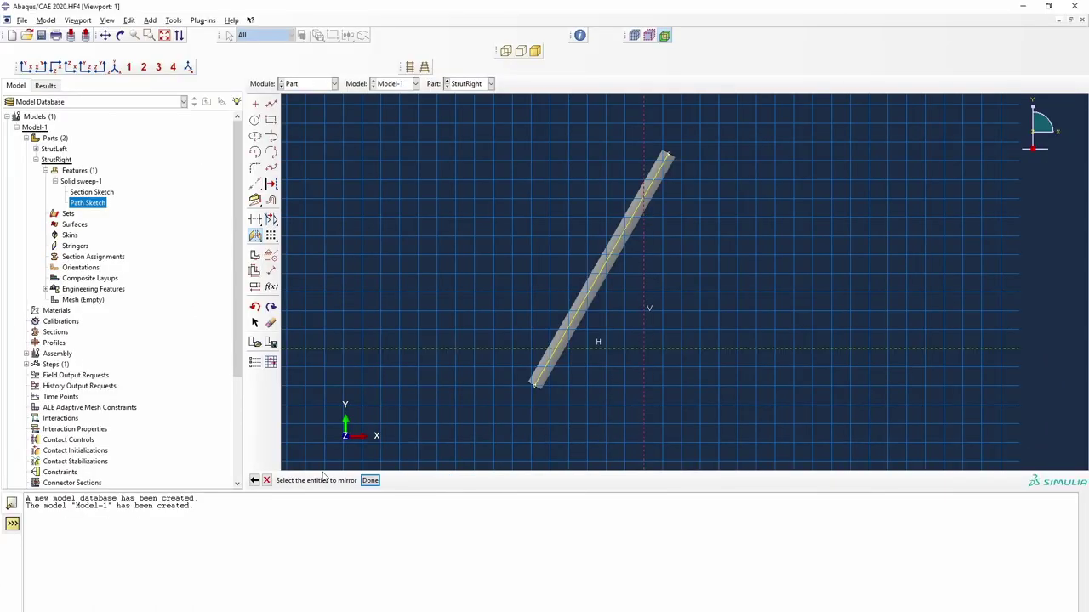
left_click(370, 481)
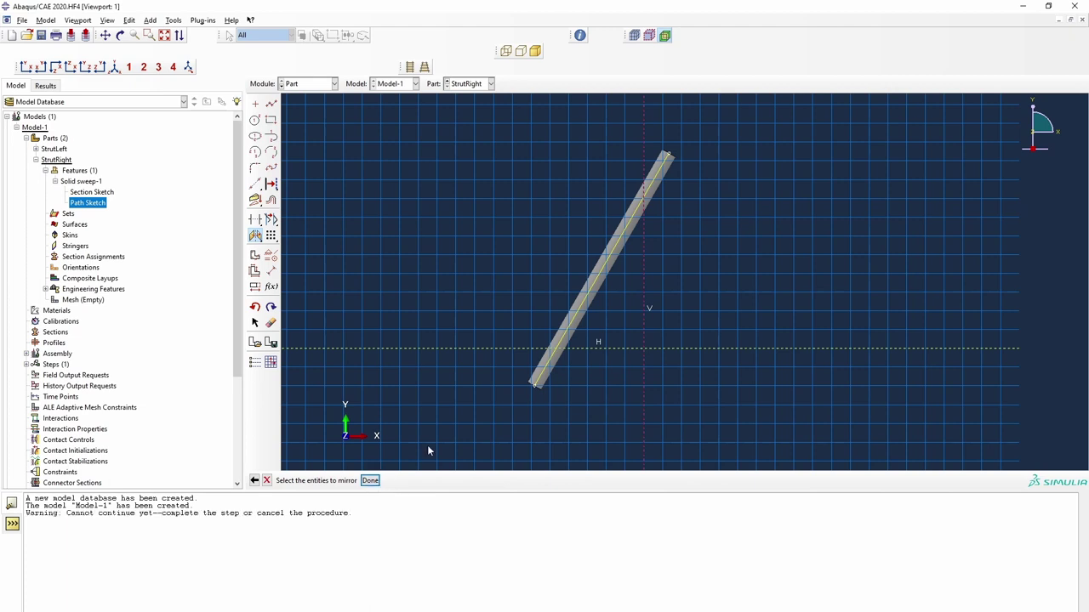
left_click(530, 382)
left_click(372, 483)
left_click(364, 484)
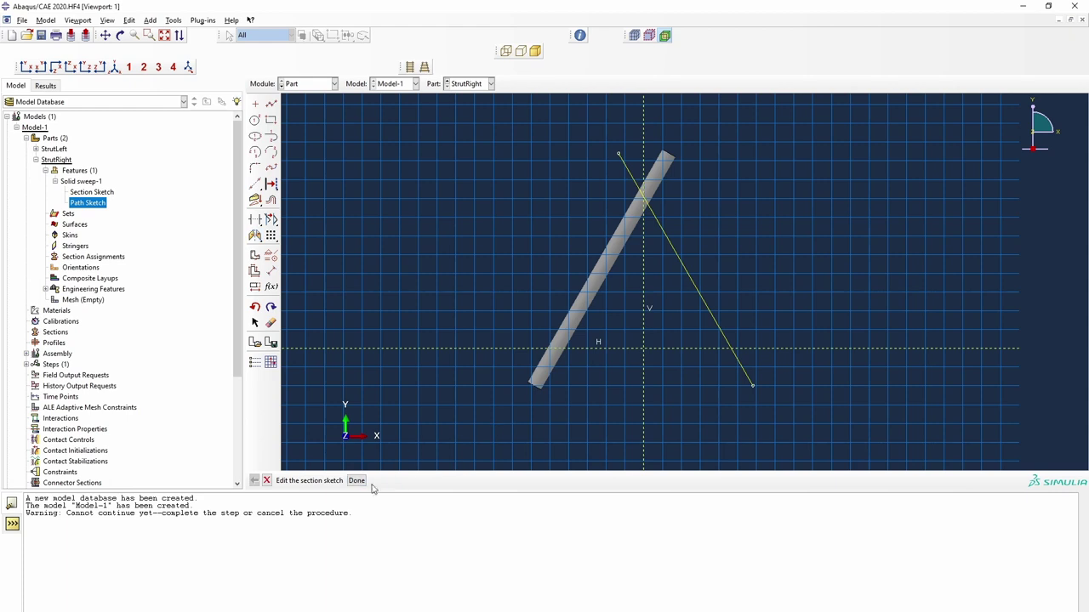
left_click(360, 482)
Dismiss the warning and regenerate the StrutRight part
left_click(53, 132)
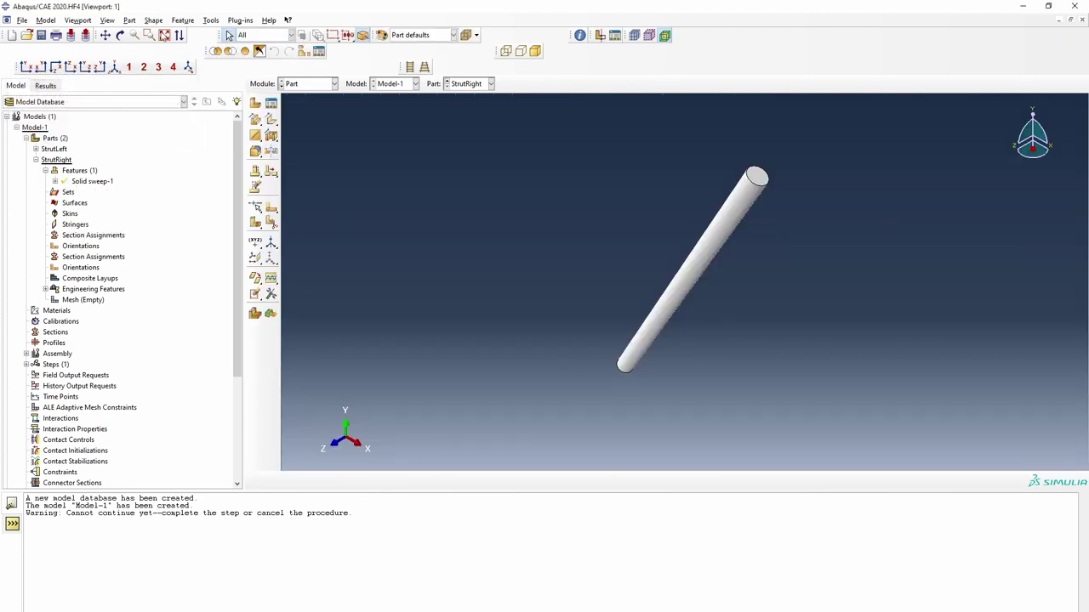
left_click(187, 20)
left_click(379, 85)
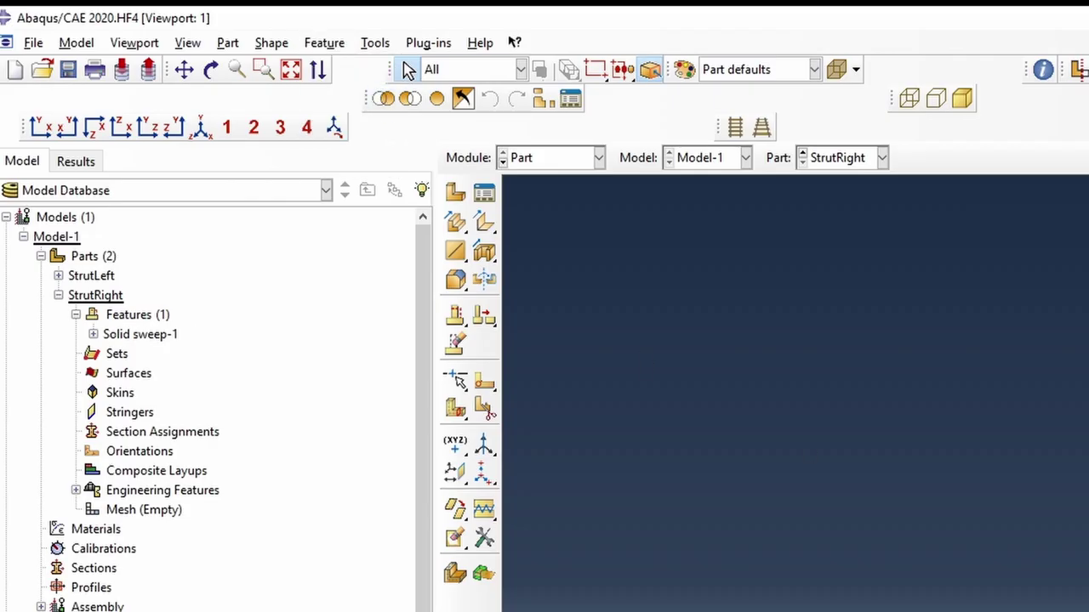
left_click(53, 160)
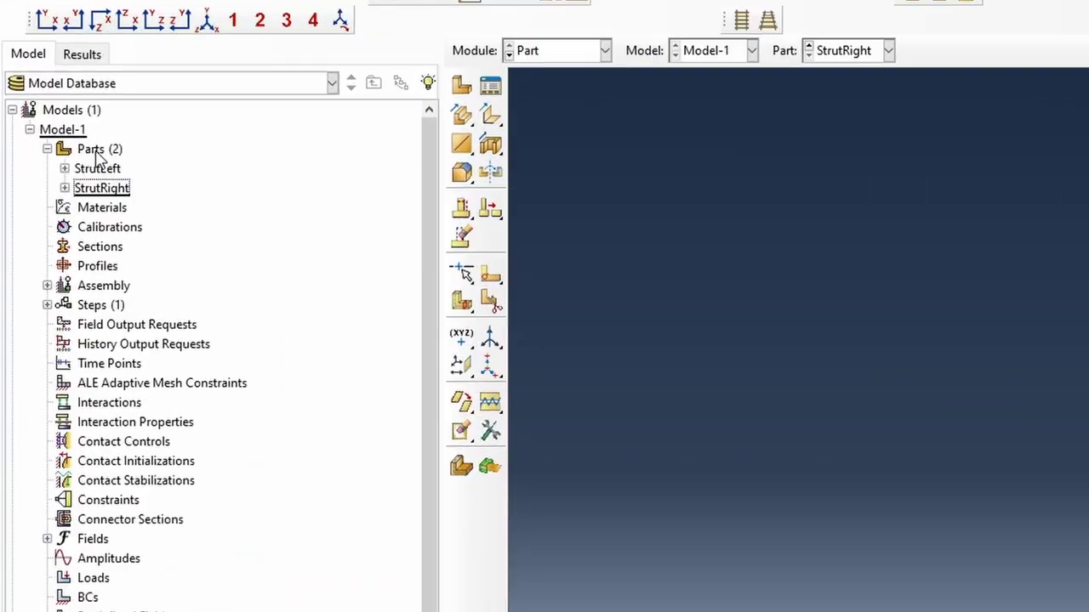
Start a 3D deformable solid extrusion part named CuttingPlane and open its sketch
double_click(89, 151)
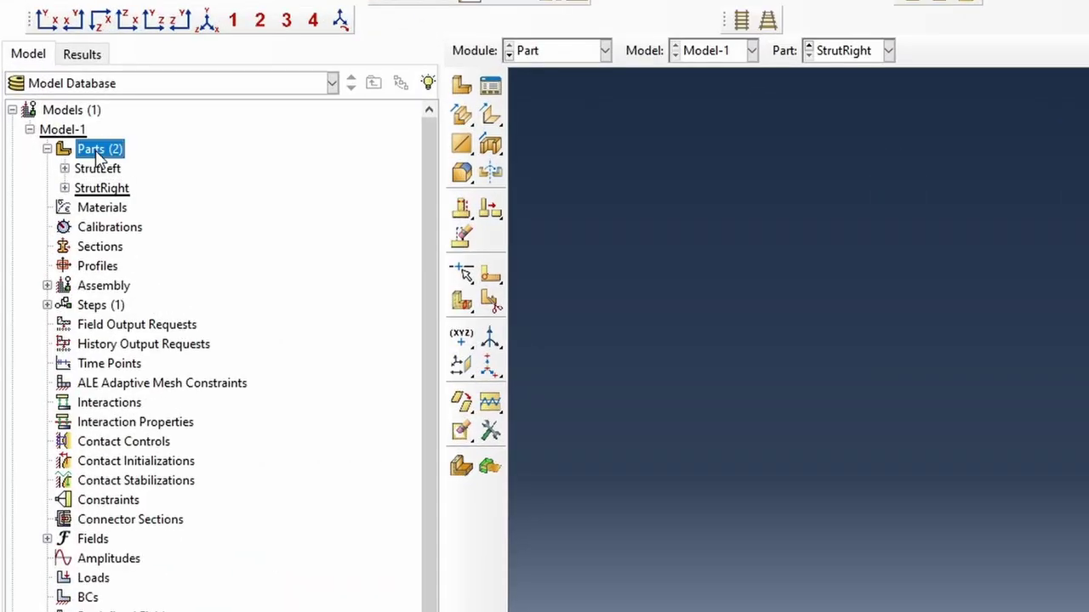
type("CuttingPlane")
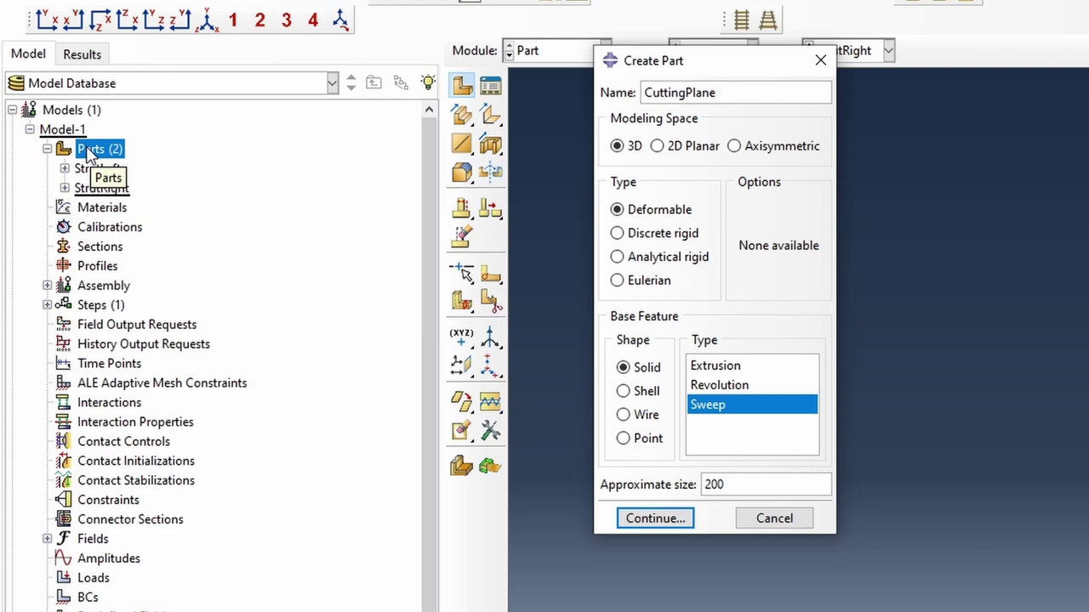
left_click(713, 366)
left_click(647, 518)
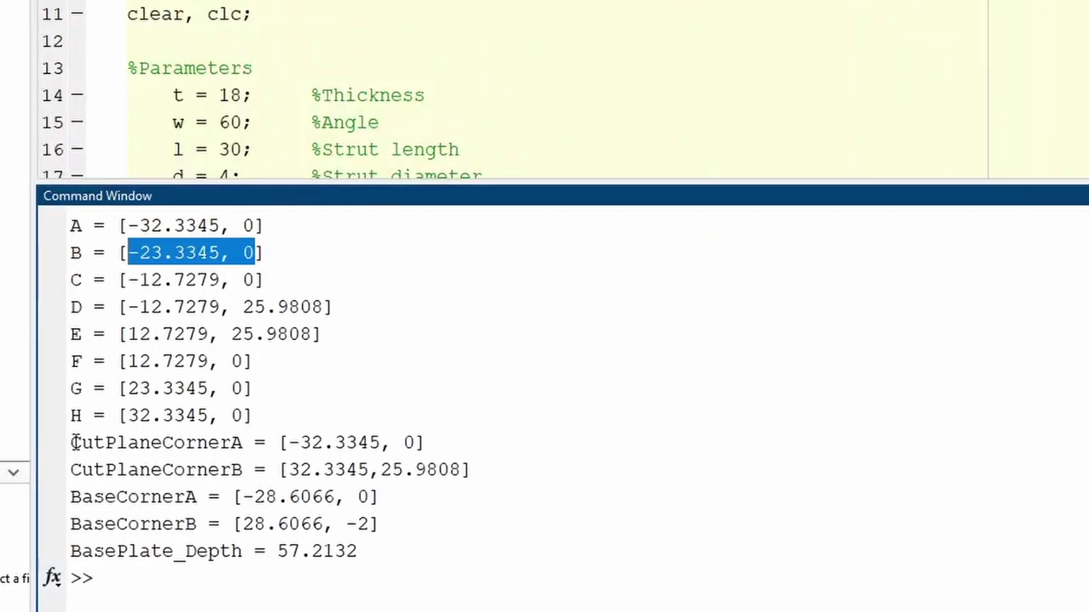
Copy the CutPlaneCornerA coordinates -32.3345, 0 from MATLAB's output
left_click_drag(73, 443, 417, 442)
key("ctrl+c")
left_click(304, 444)
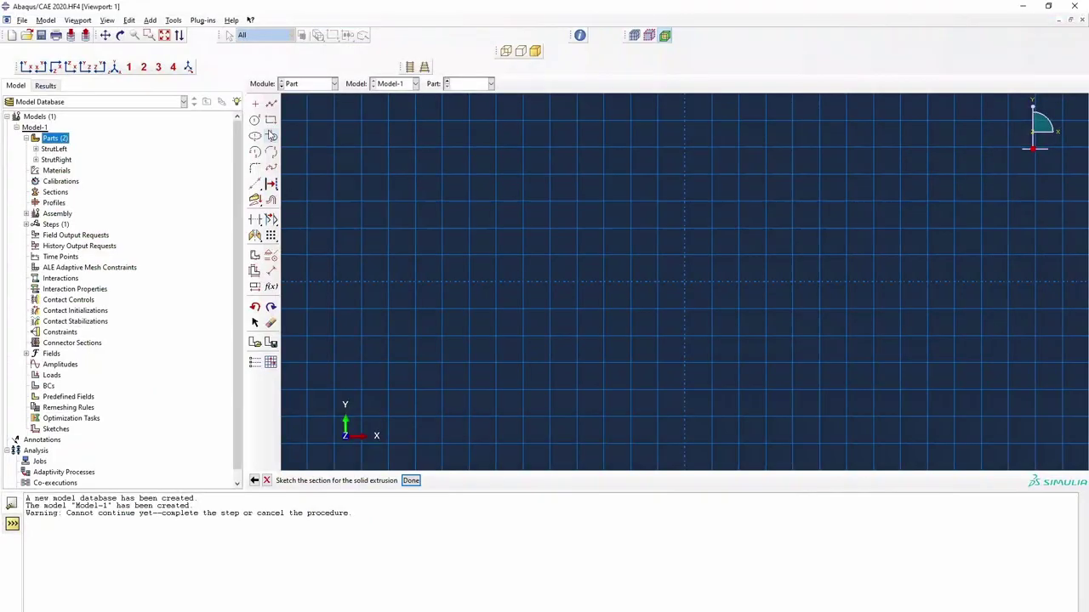
Draw a rectangle from corner -32.3345, 0 to corner 32.3345, 25.9808
left_click(271, 120)
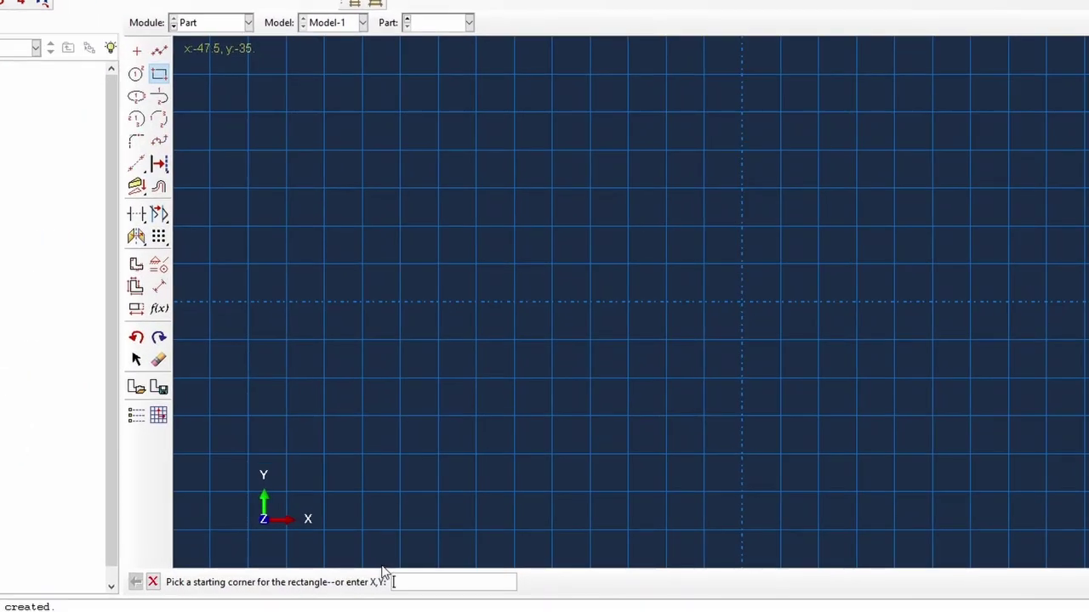
key("ctrl+v")
key("Return")
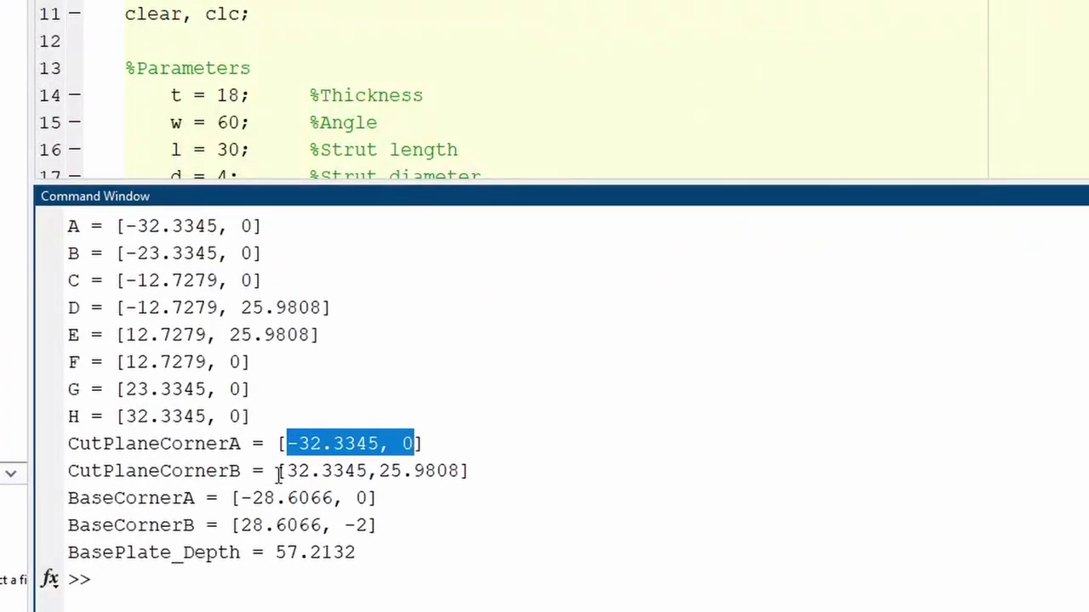
left_click_drag(287, 471, 455, 482)
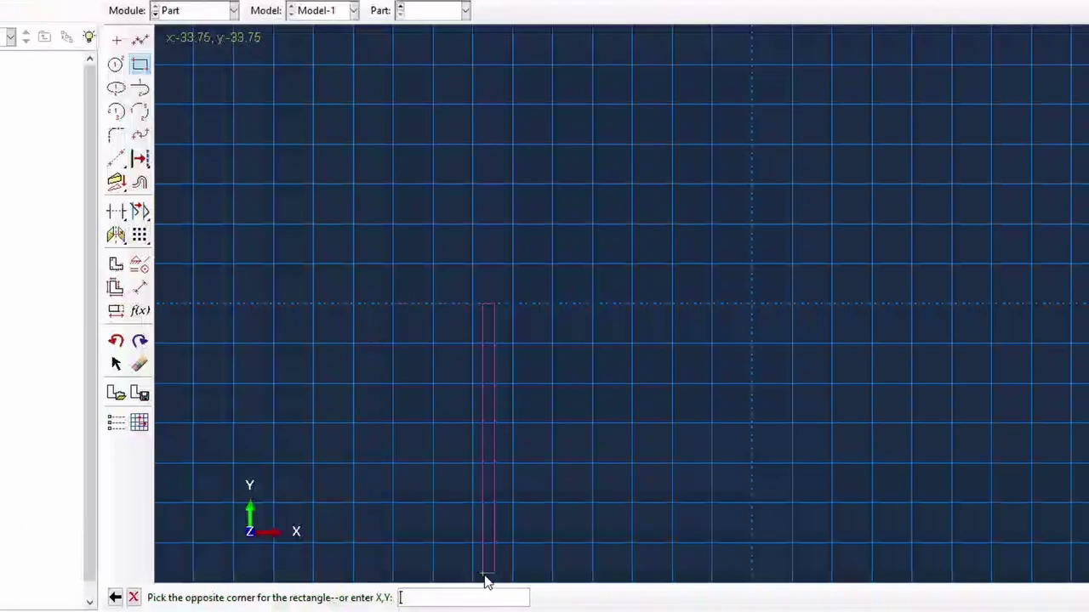
type("32.3345,25.9808")
key("Return")
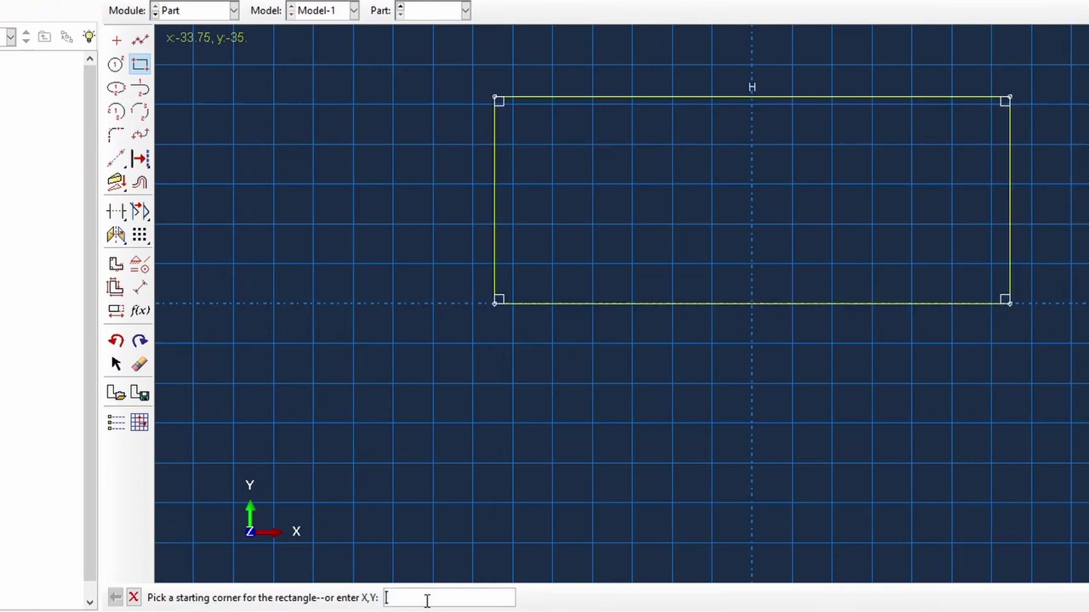
Draw a larger rectangle around it and extrude the frame to create CuttingPlane
scroll(667, 372, "down", 3)
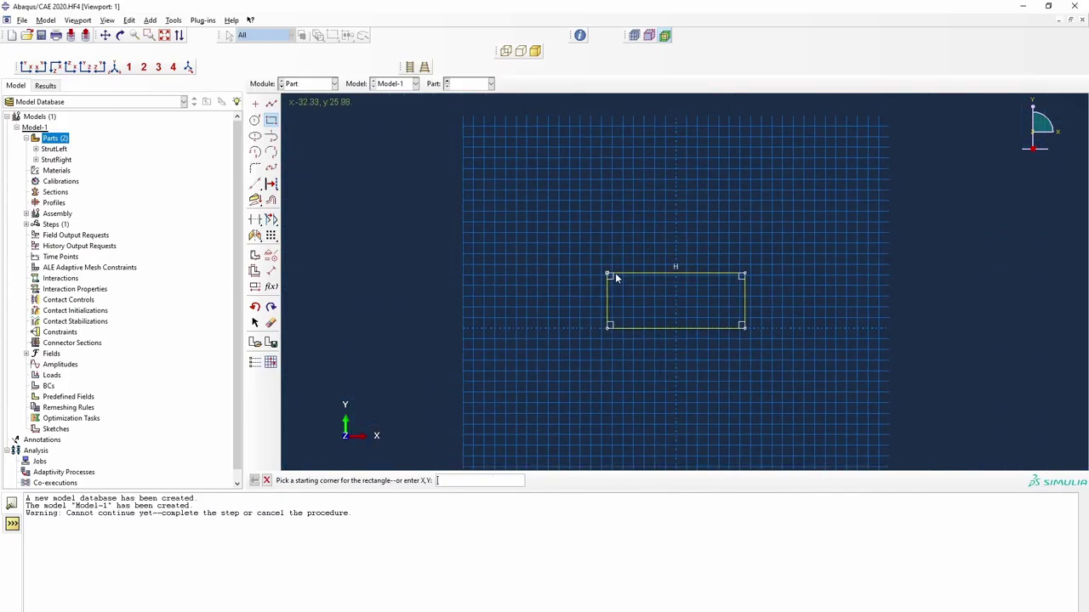
left_click(589, 252)
left_click(766, 358)
right_click(827, 347)
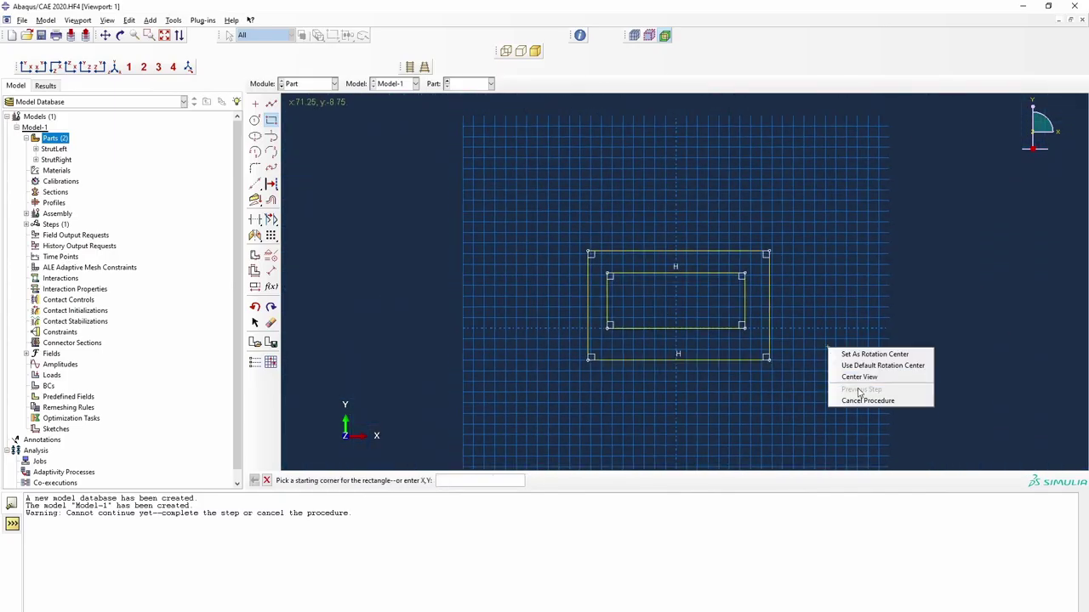
left_click(880, 399)
left_click(410, 480)
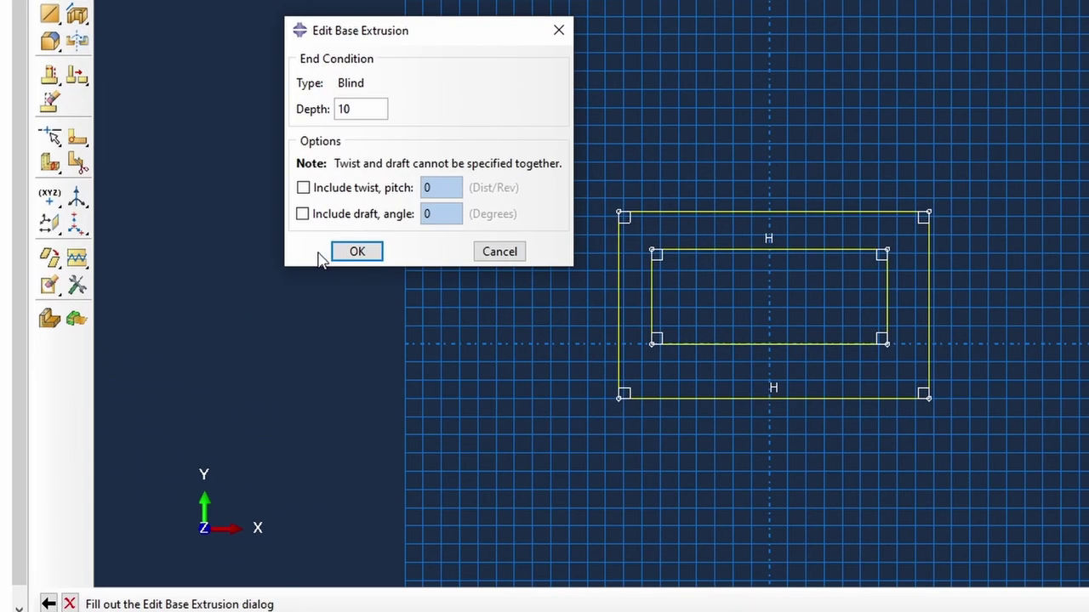
left_click(428, 272)
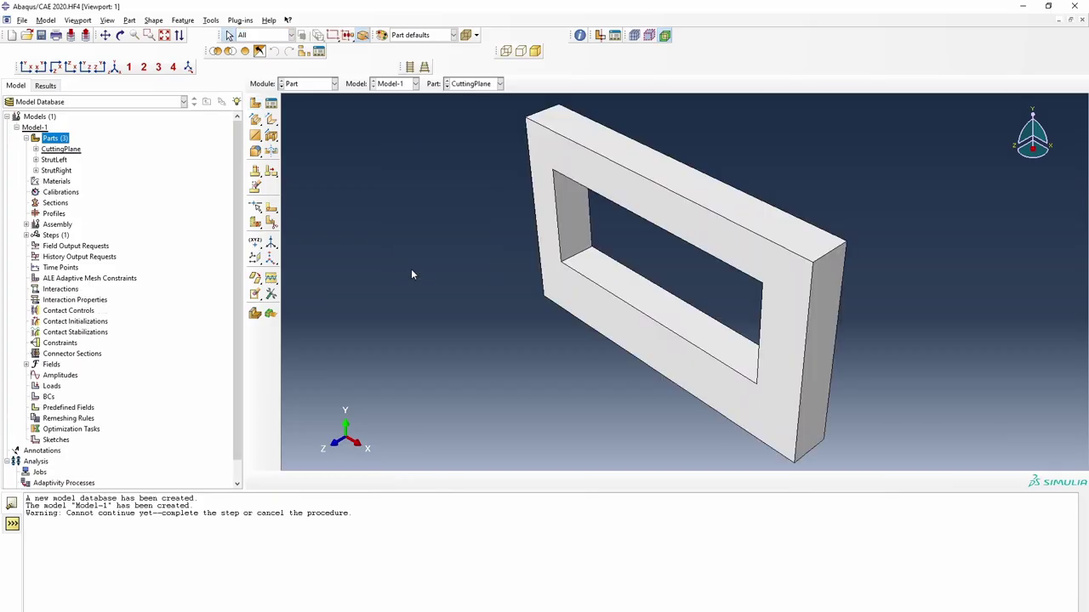
Instance CuttingPlane, StrutLeft and StrutRight in the assembly and rotate to the front
left_click(28, 225)
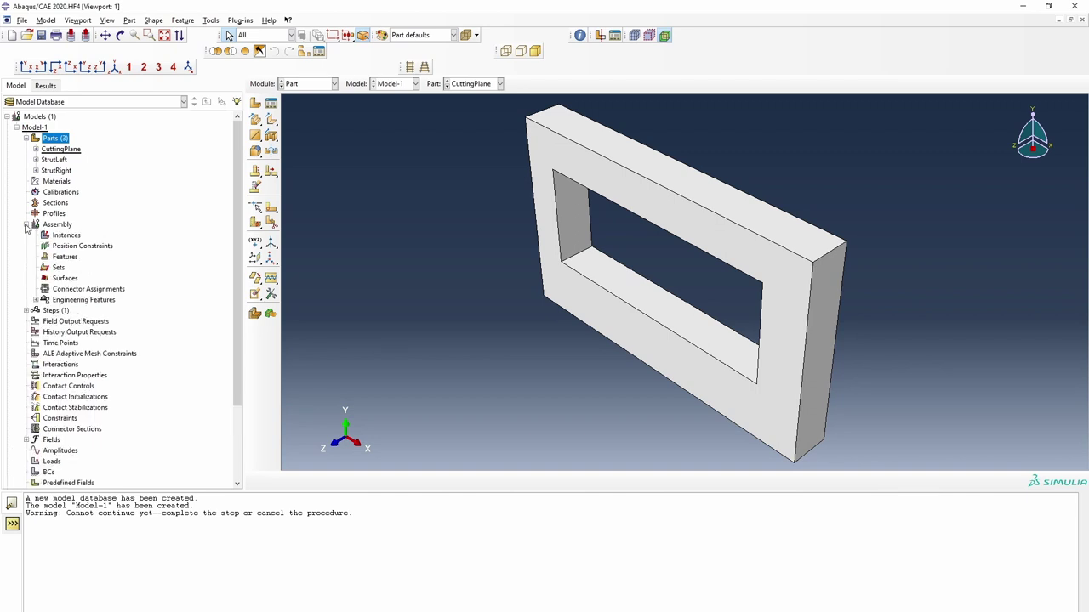
double_click(66, 236)
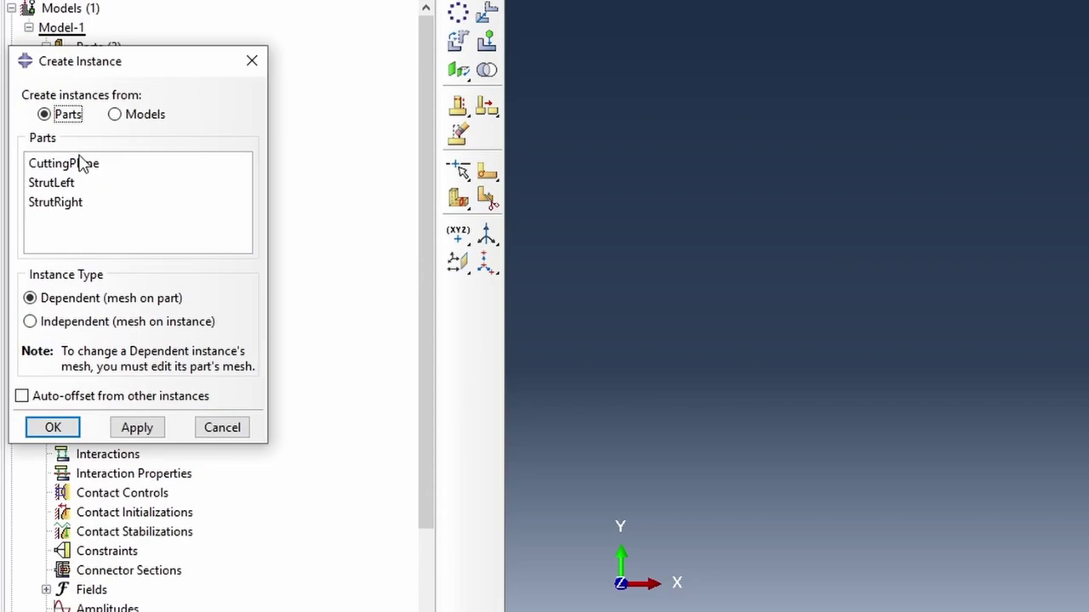
left_click_drag(46, 202, 41, 227)
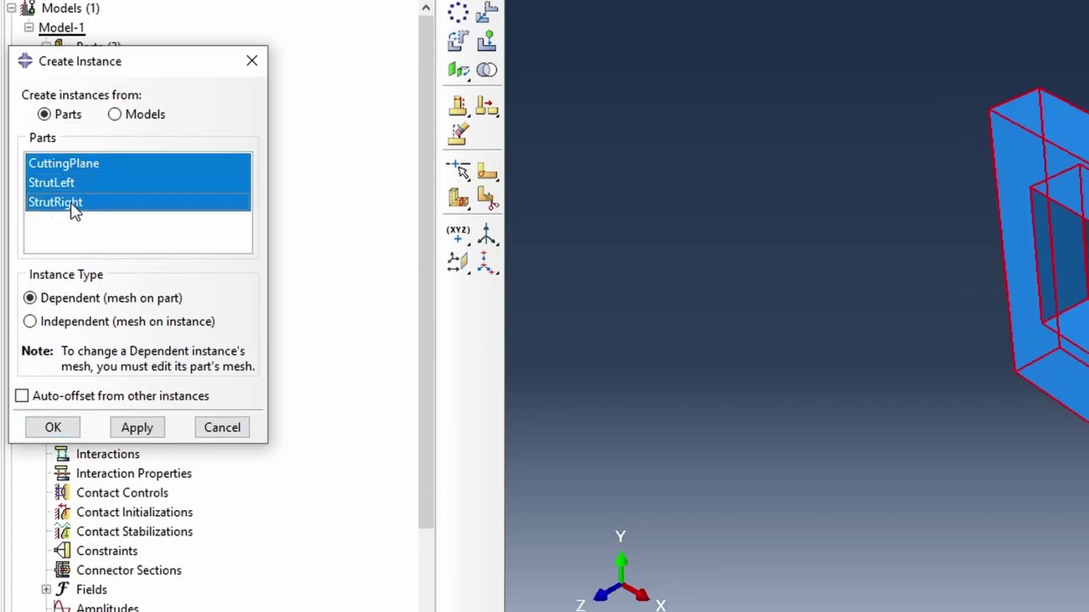
left_click(53, 427)
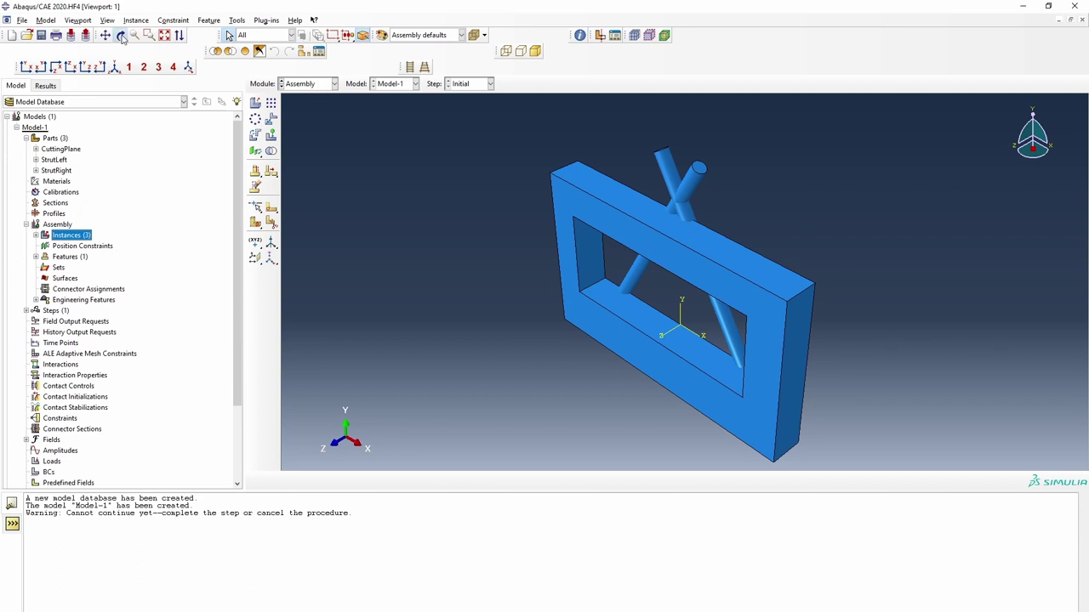
left_click(120, 34)
left_click_drag(748, 289, 651, 221)
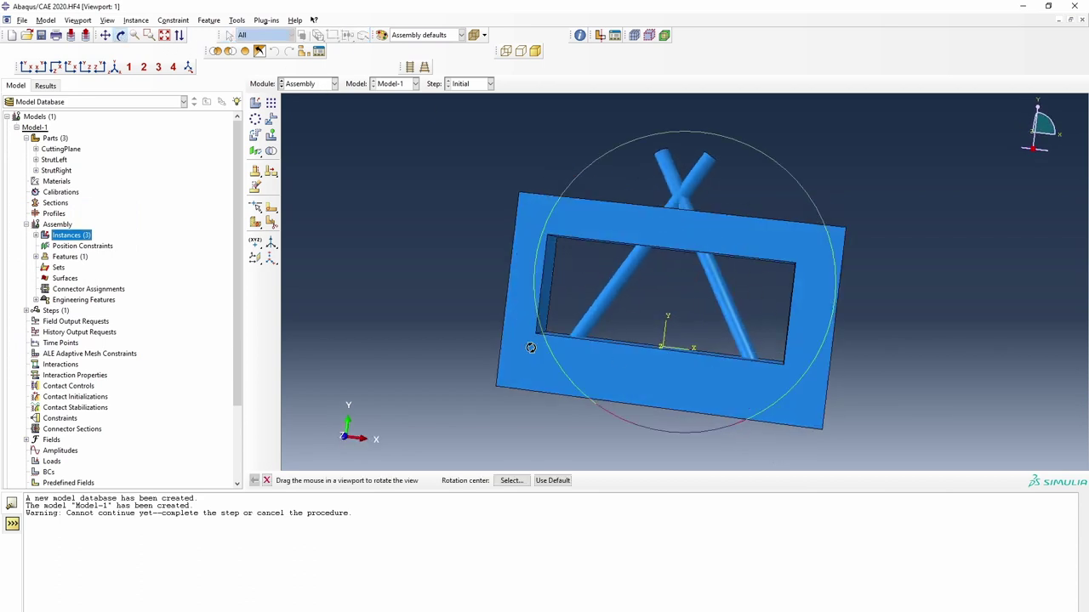
right_click(497, 209)
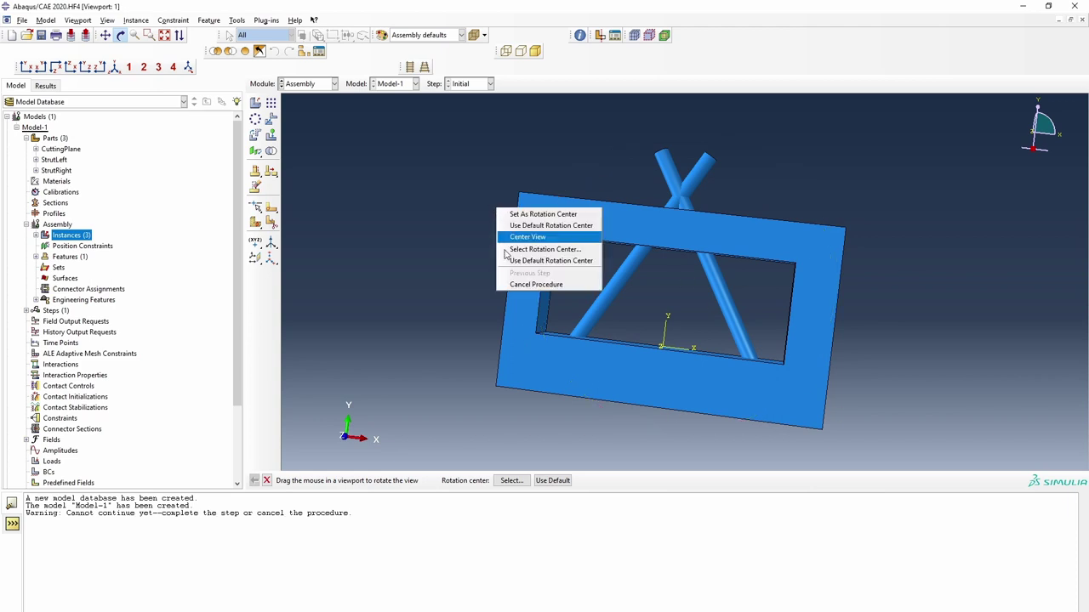
left_click(528, 287)
Merge all three instances into part PLSLeg1, retaining intersecting boundaries
left_click(36, 235)
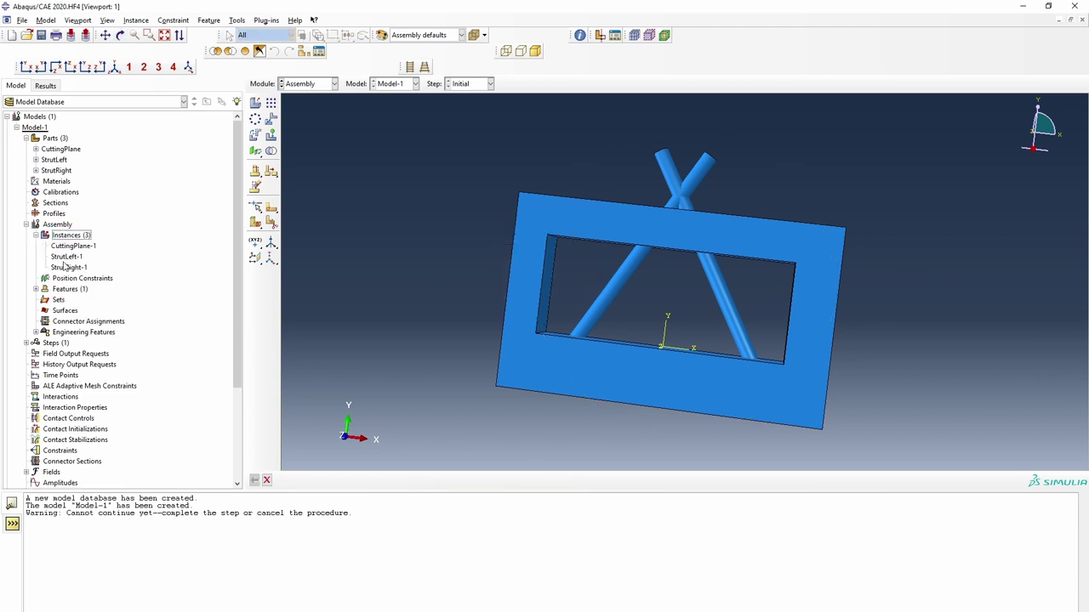
left_click(71, 246)
left_click(73, 268, "shift")
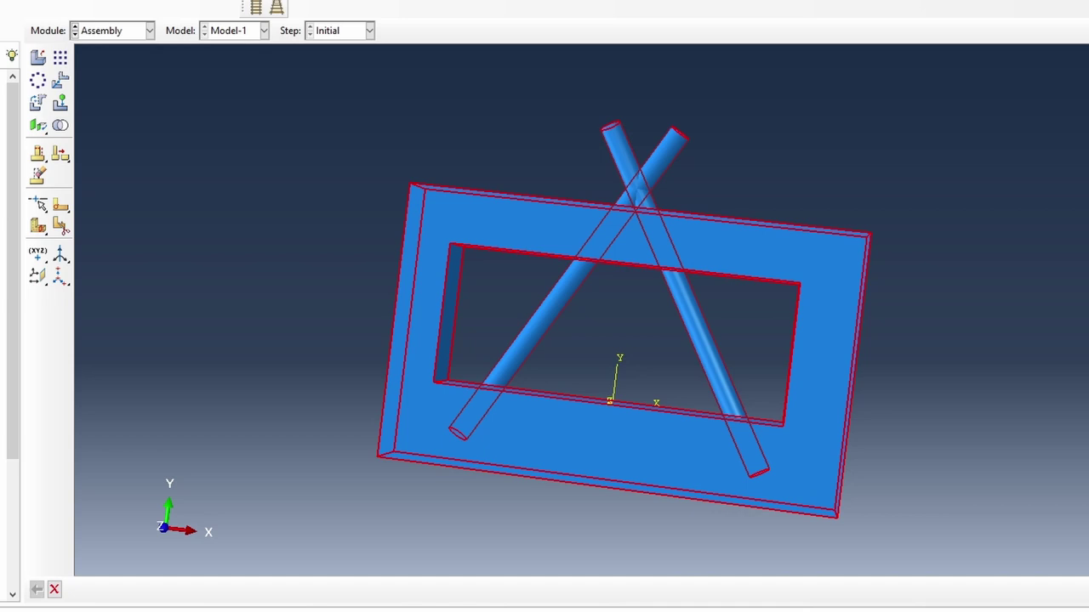
left_click(60, 125)
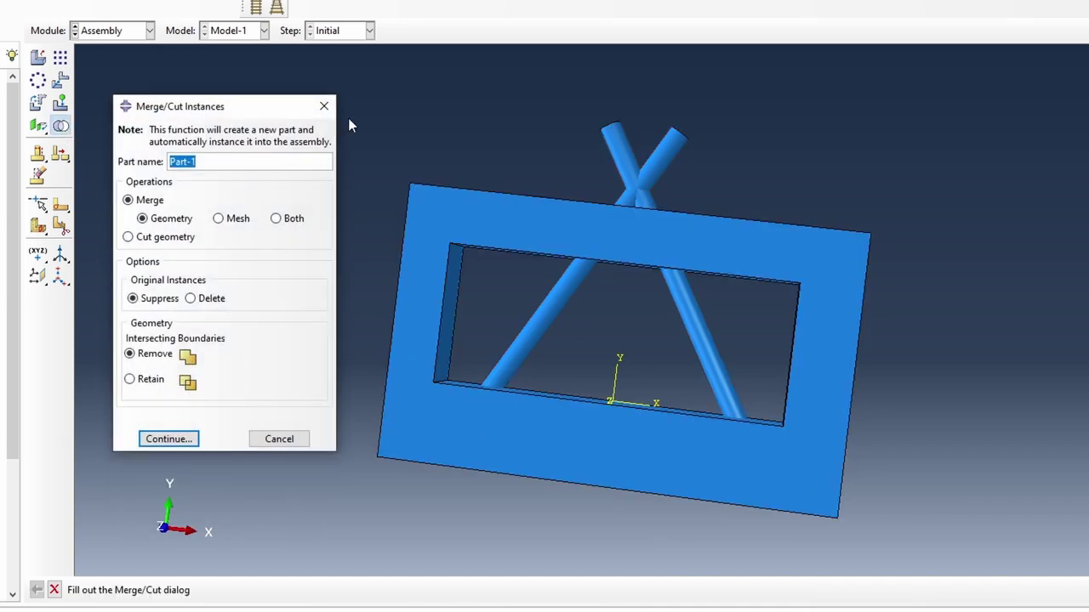
type("PLSLeg1")
left_click(143, 381)
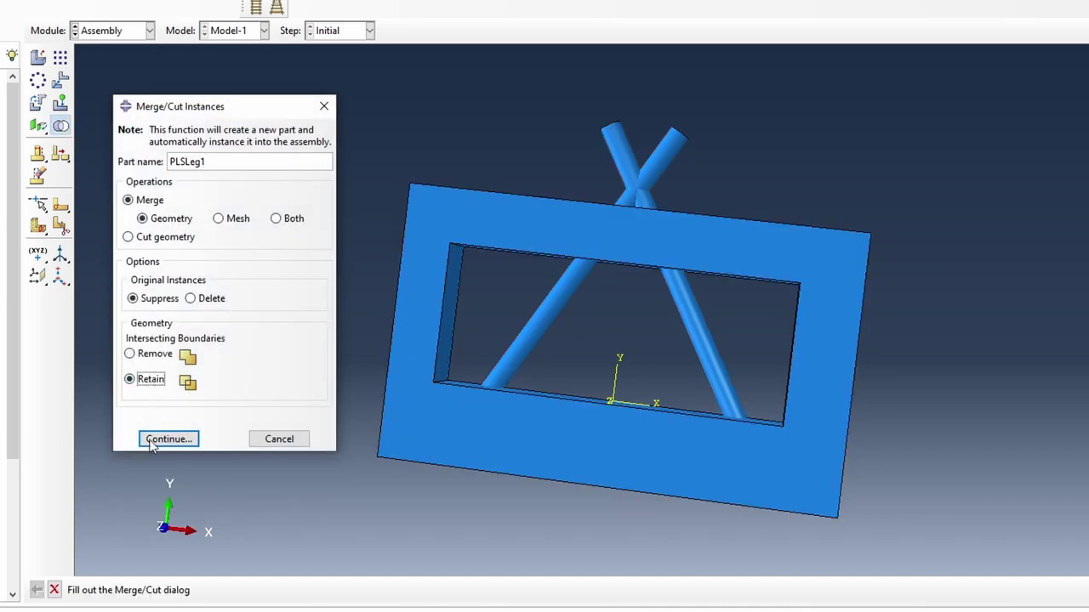
left_click(153, 443)
left_click_drag(474, 109, 963, 471)
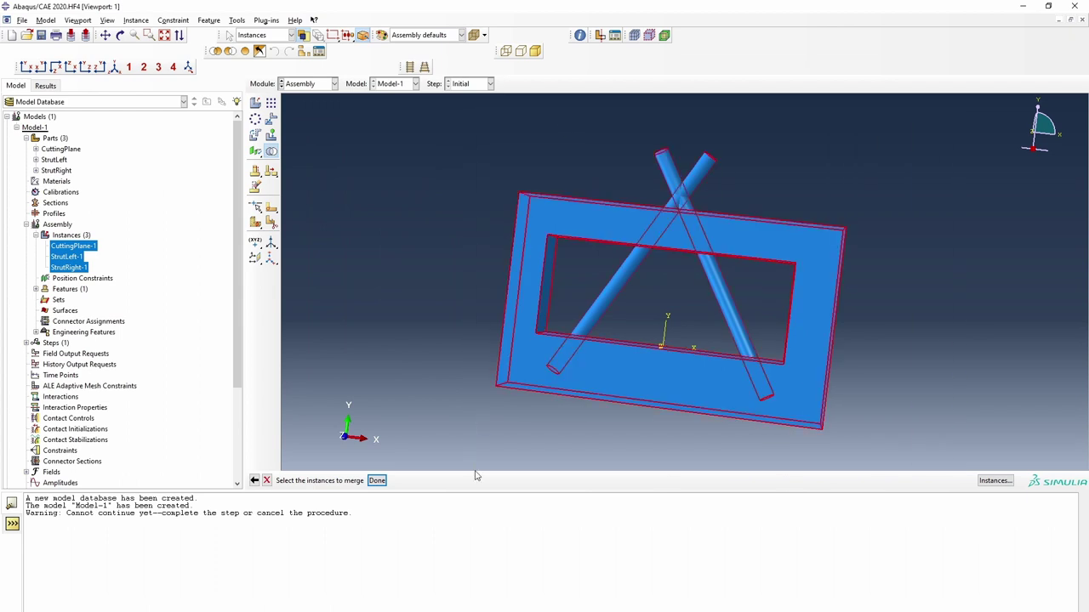
left_click(376, 481)
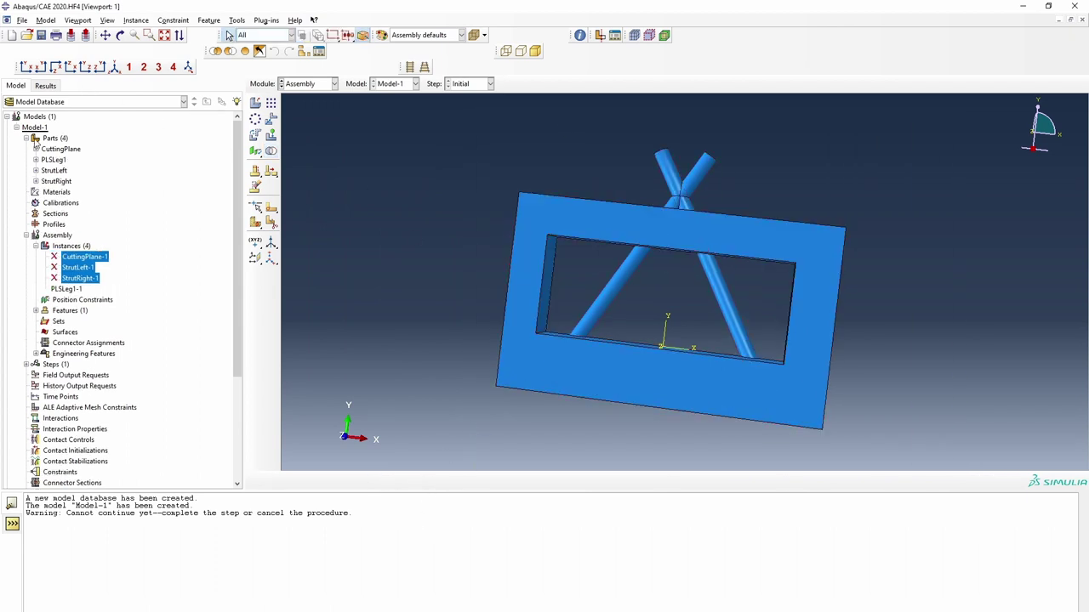
Start an extruded cut on PLSLeg1, sketching on its front face
double_click(51, 160)
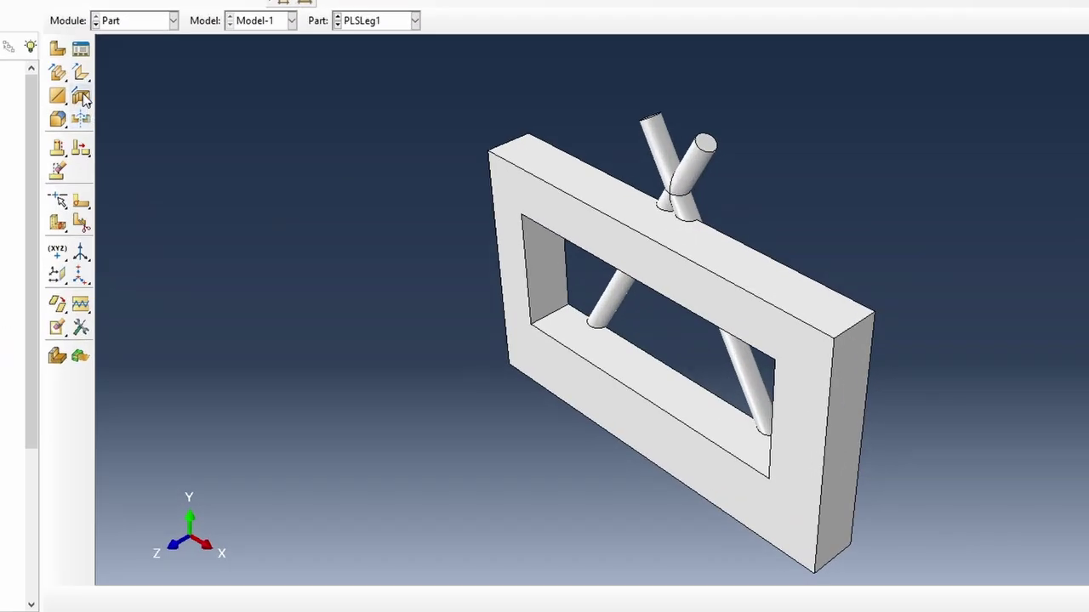
left_click(81, 96)
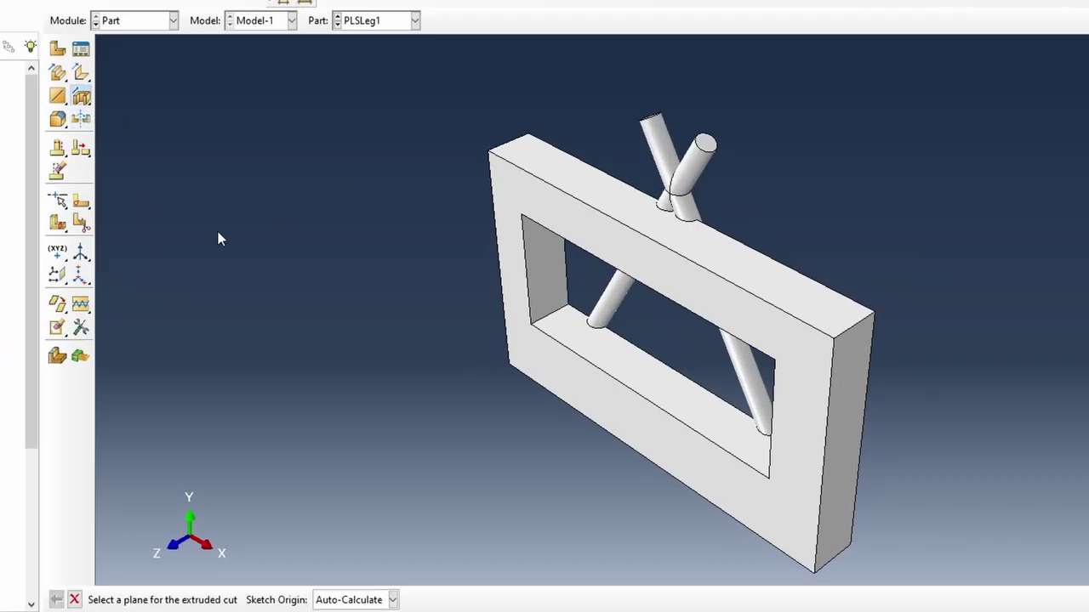
left_click(559, 201)
left_click(493, 211)
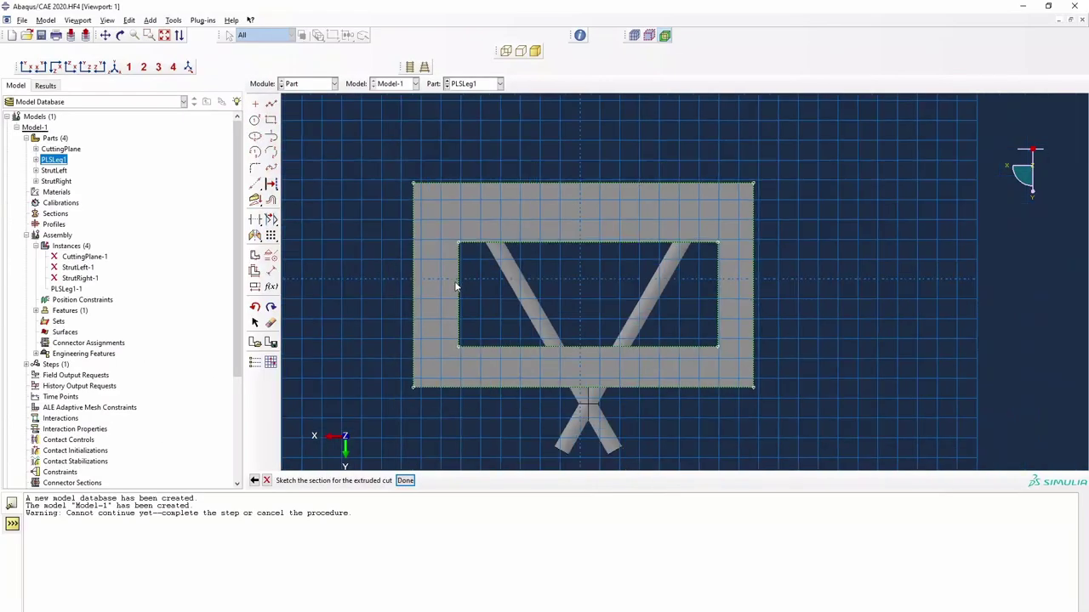
Sketch rectangles on the opening and around the part, then cut away the frame
left_click(270, 120)
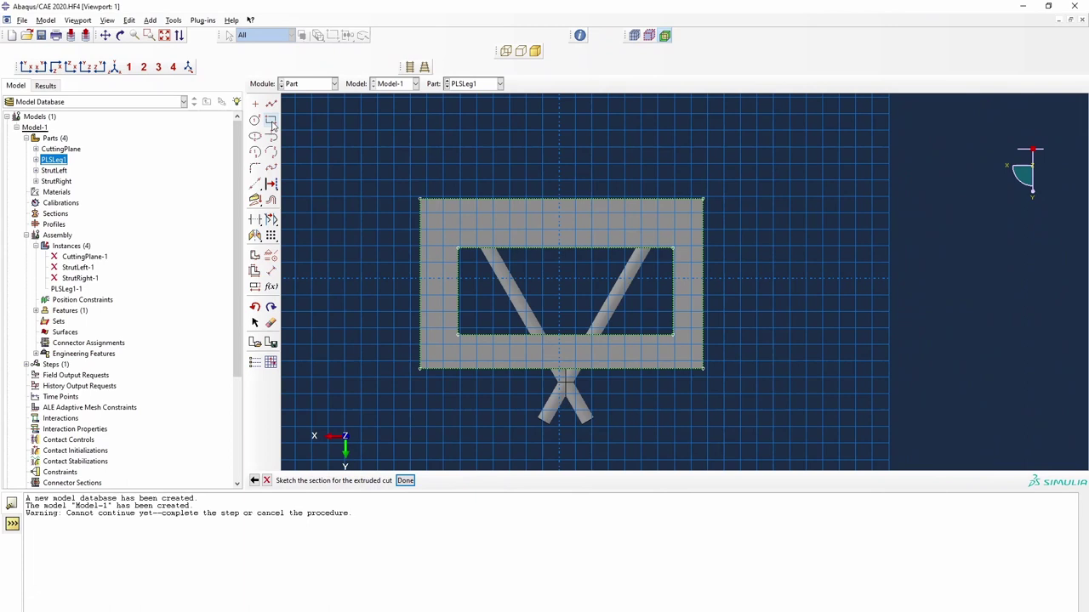
left_click(459, 250)
left_click(672, 333)
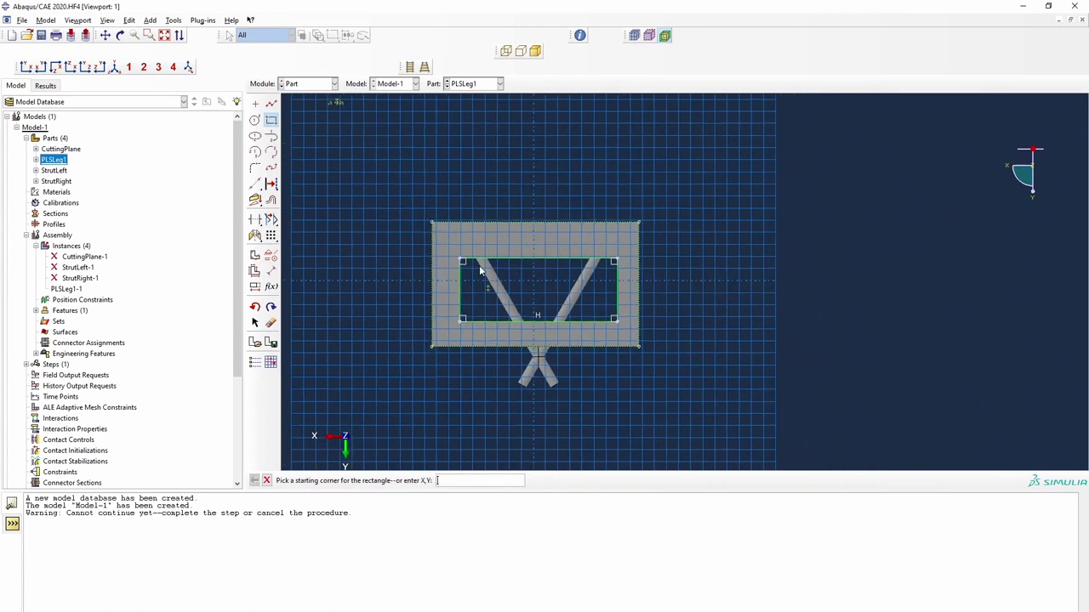
left_click(377, 165)
left_click(723, 418)
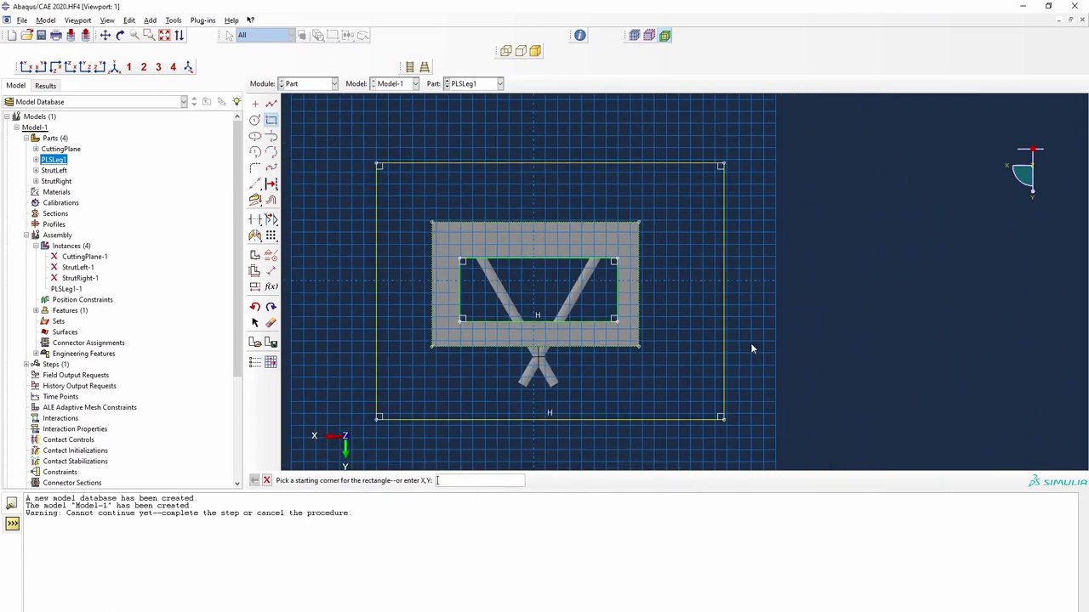
right_click(750, 344)
left_click(791, 397)
left_click(406, 480)
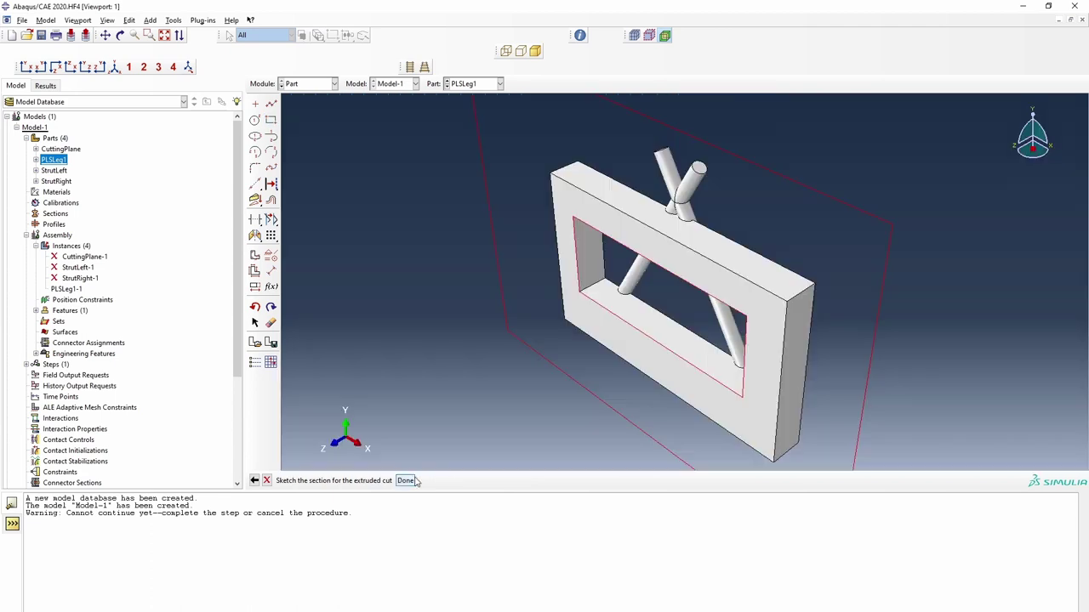
left_click(435, 291)
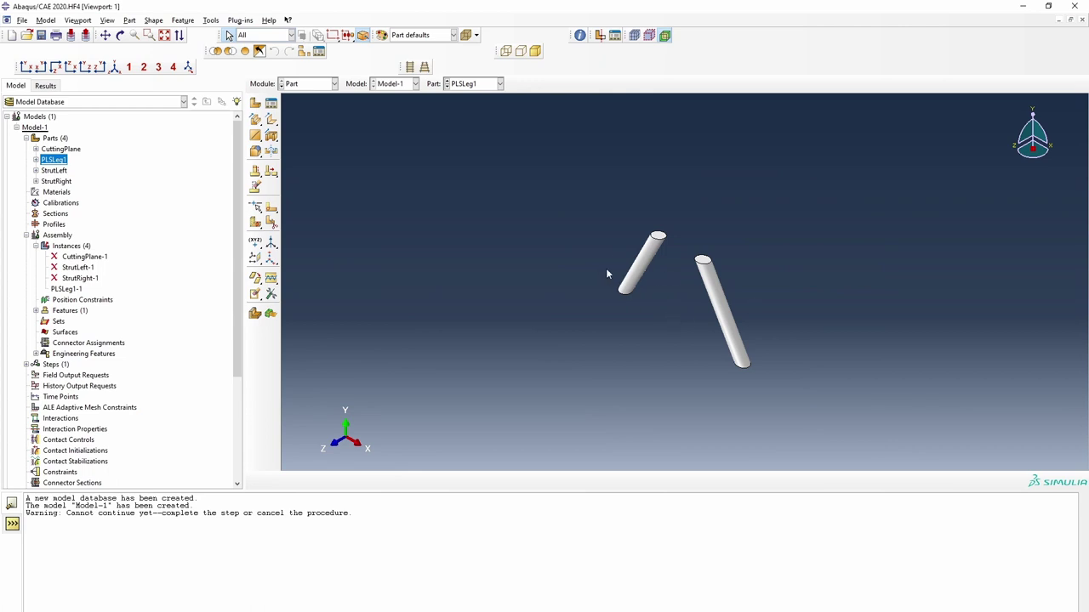
Add a second PLSLeg1 instance to the assembly and view it isometrically
double_click(68, 246)
left_click(31, 214)
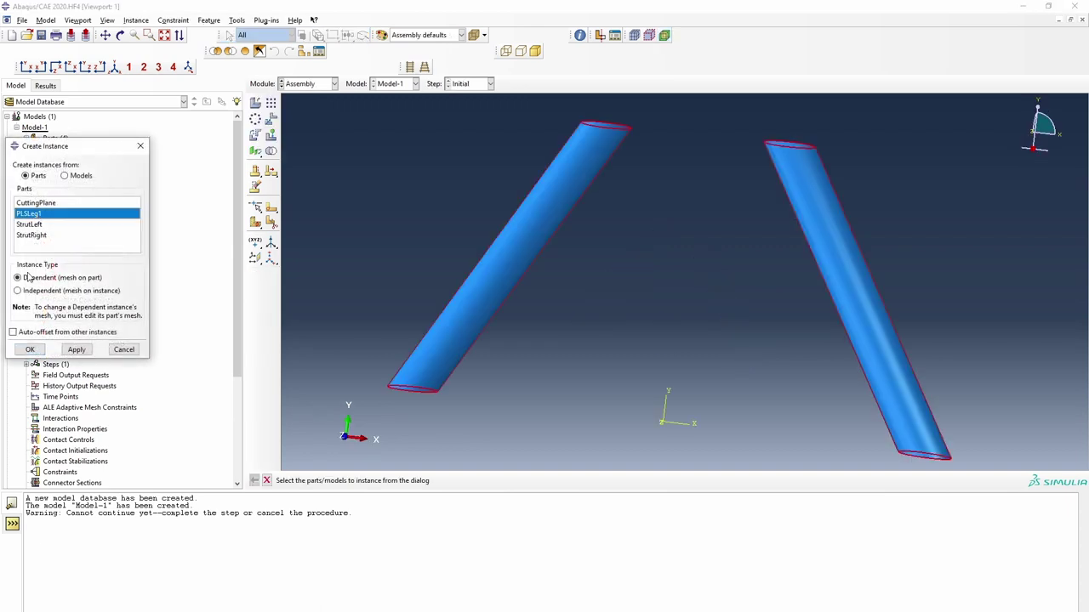
left_click(29, 350)
scroll(381, 265, "down", 3)
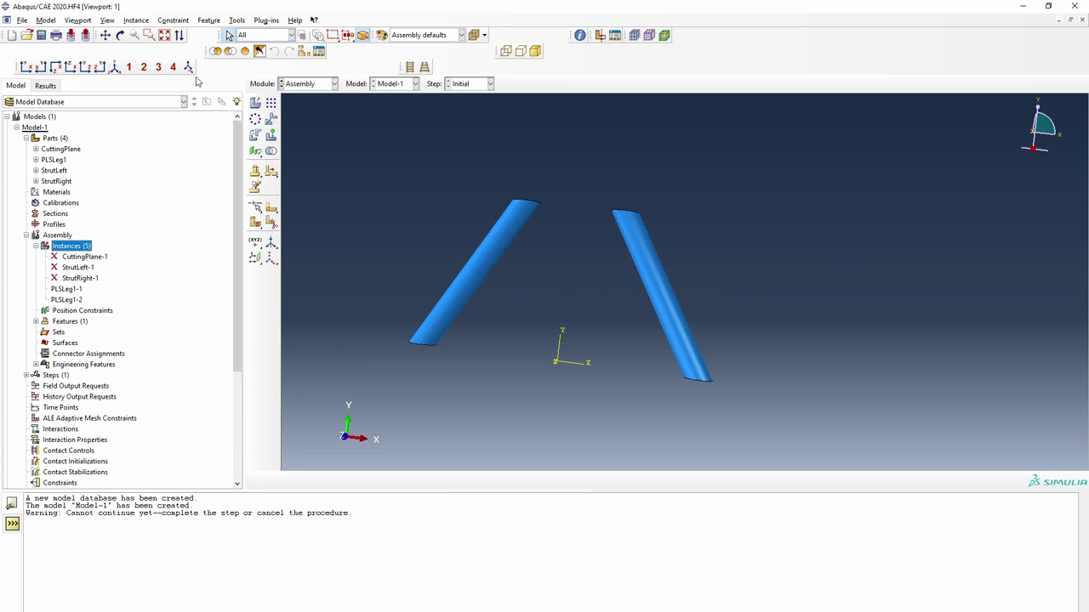
left_click(115, 66)
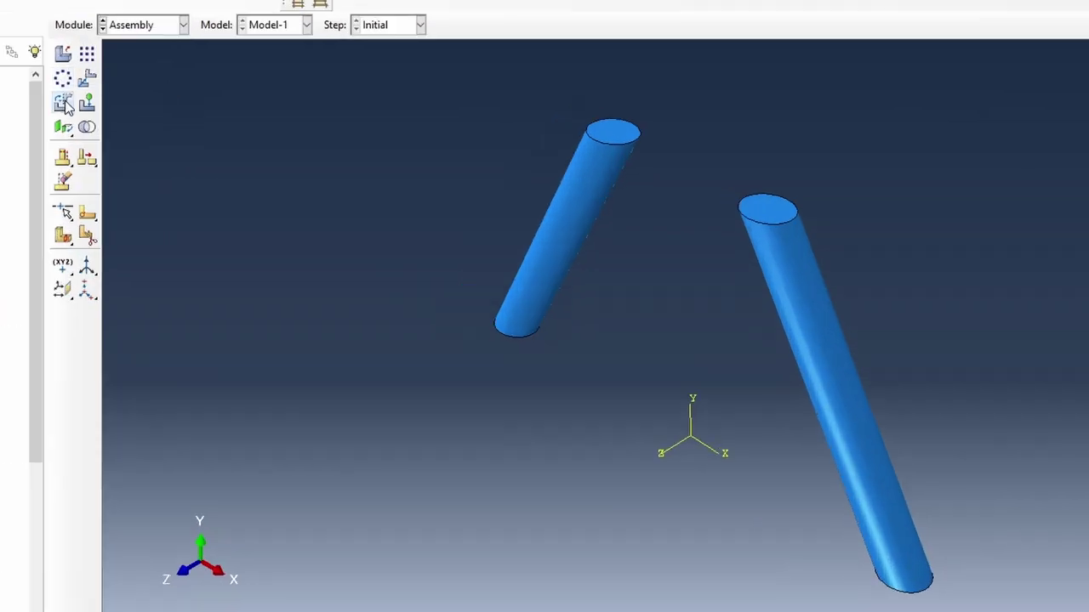
Rotate instance PLSLeg1-2 90 degrees about the Y axis through the origin
left_click(255, 135)
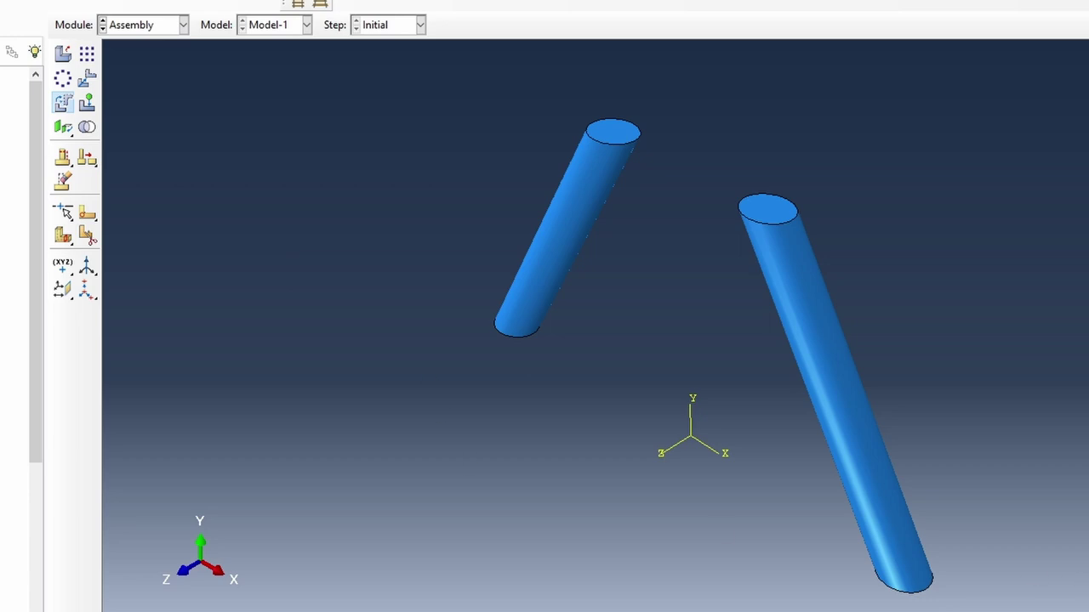
left_click(85, 258)
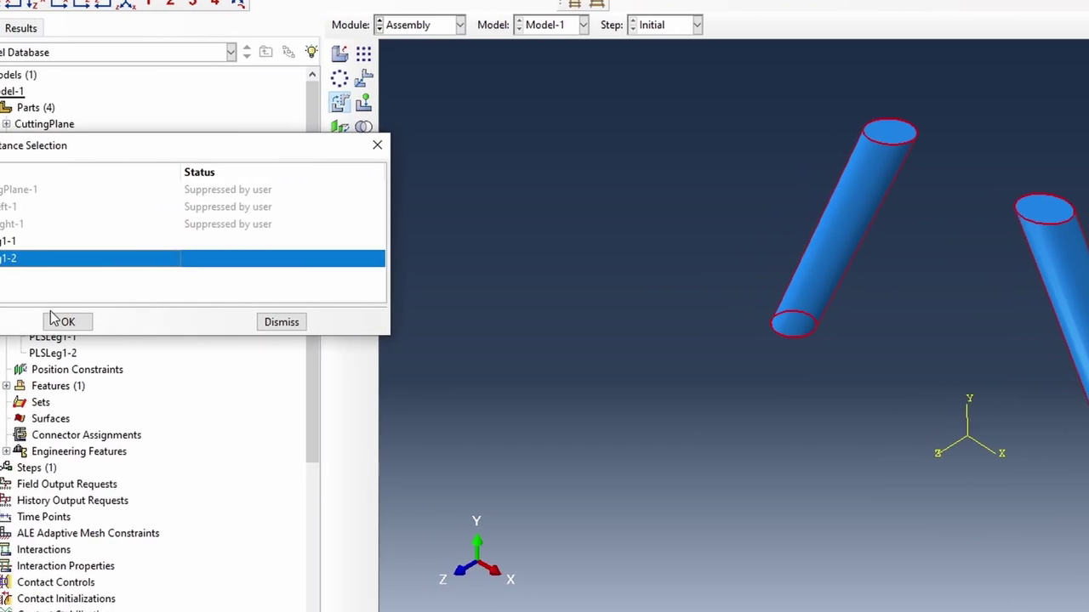
left_click(53, 319)
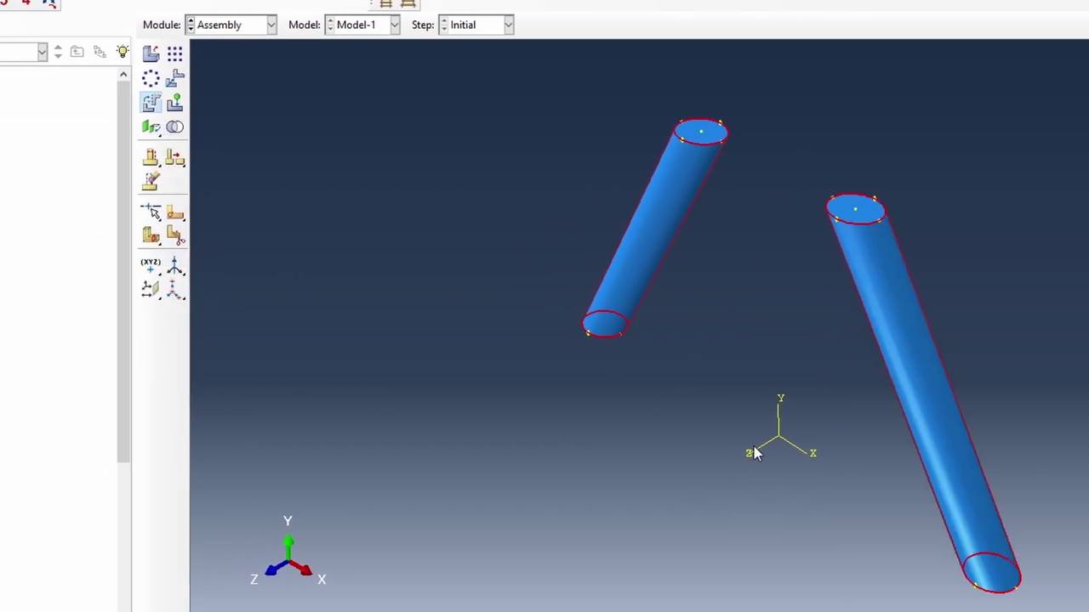
left_click(780, 431)
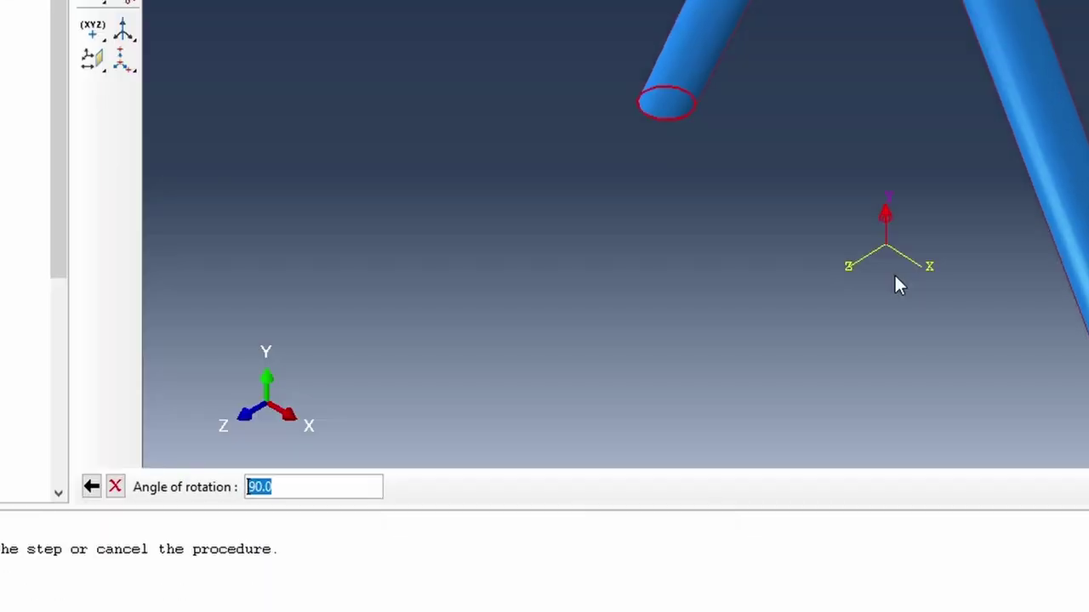
key("Return")
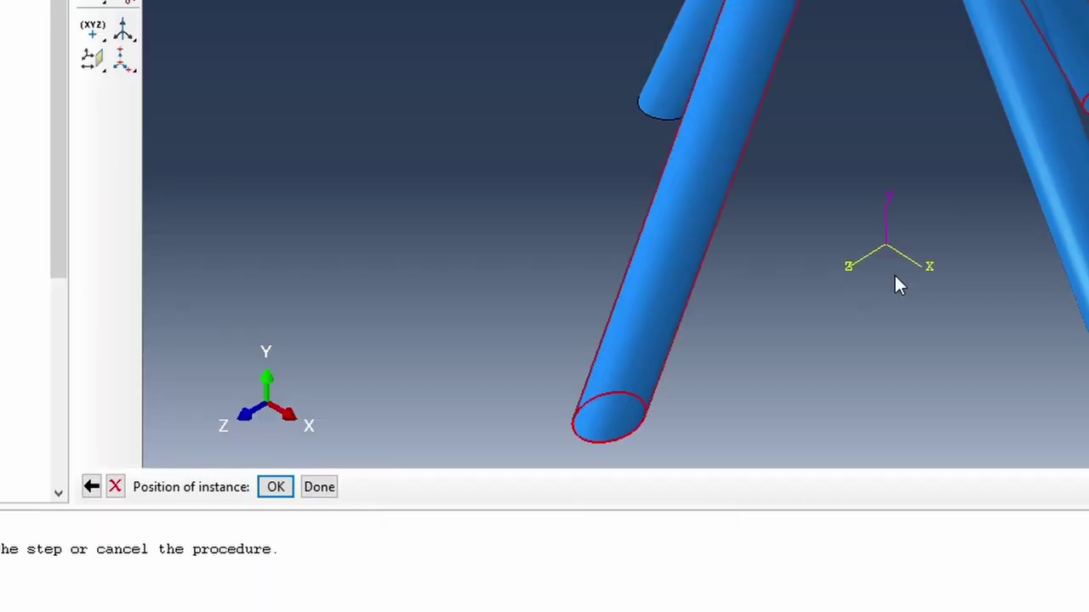
left_click(276, 486)
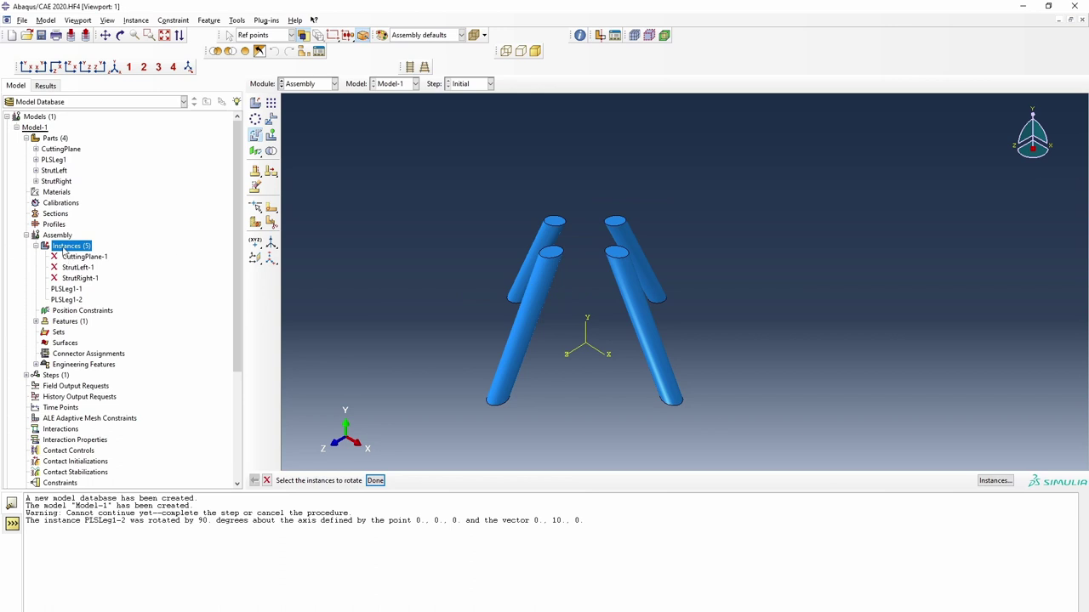
Create part BasePlate and start a rectangle at corner (-28.6066, 0)
double_click(55, 138)
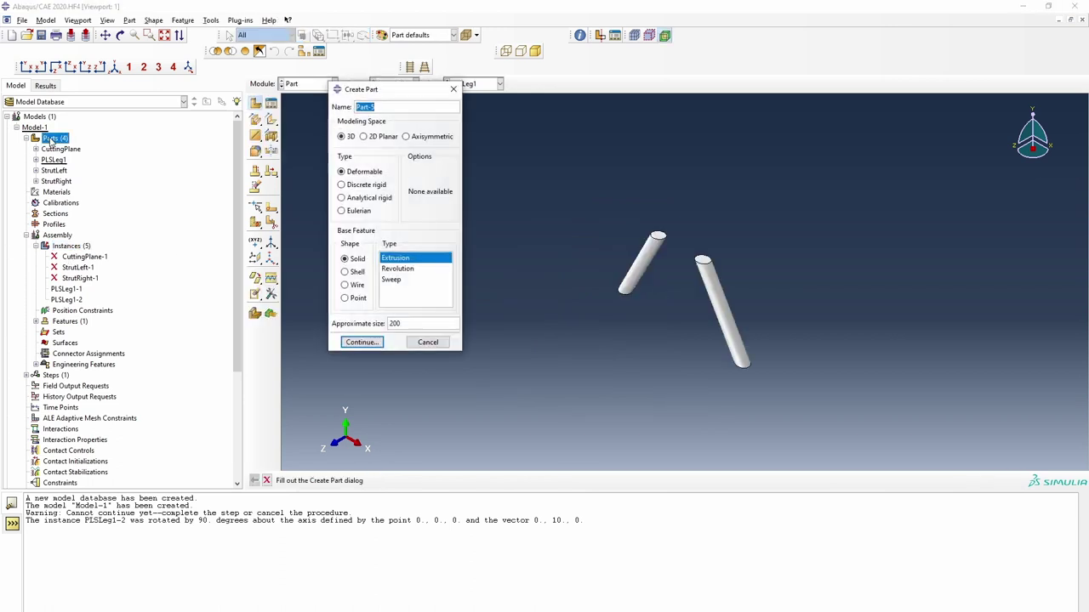
type("BasePlate")
left_click(361, 342)
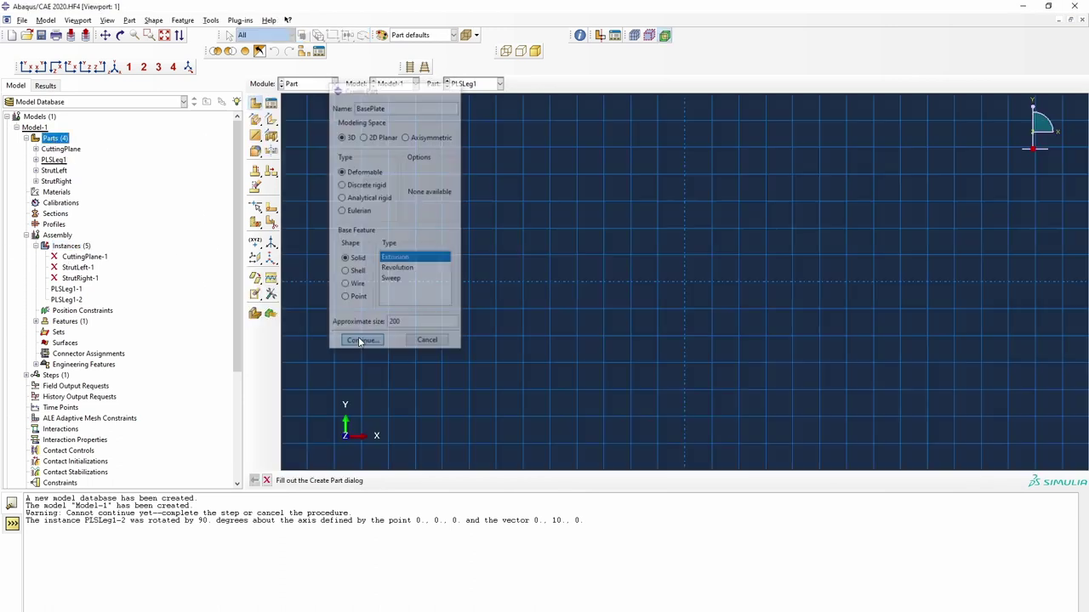
key("alt+Tab")
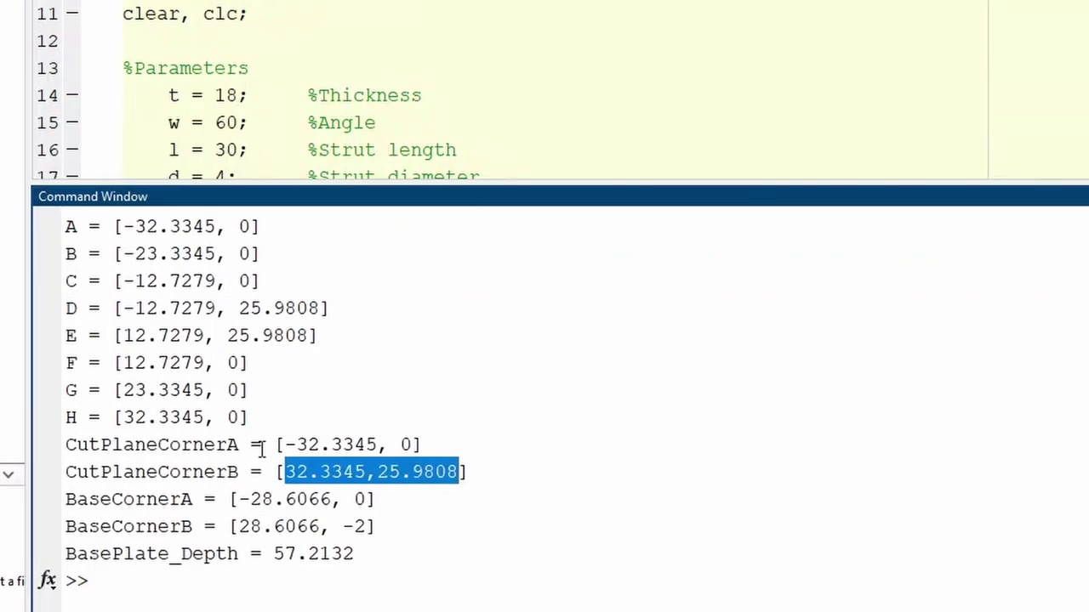
left_click_drag(241, 499, 369, 499)
key("ctrl+c")
key("alt+Tab")
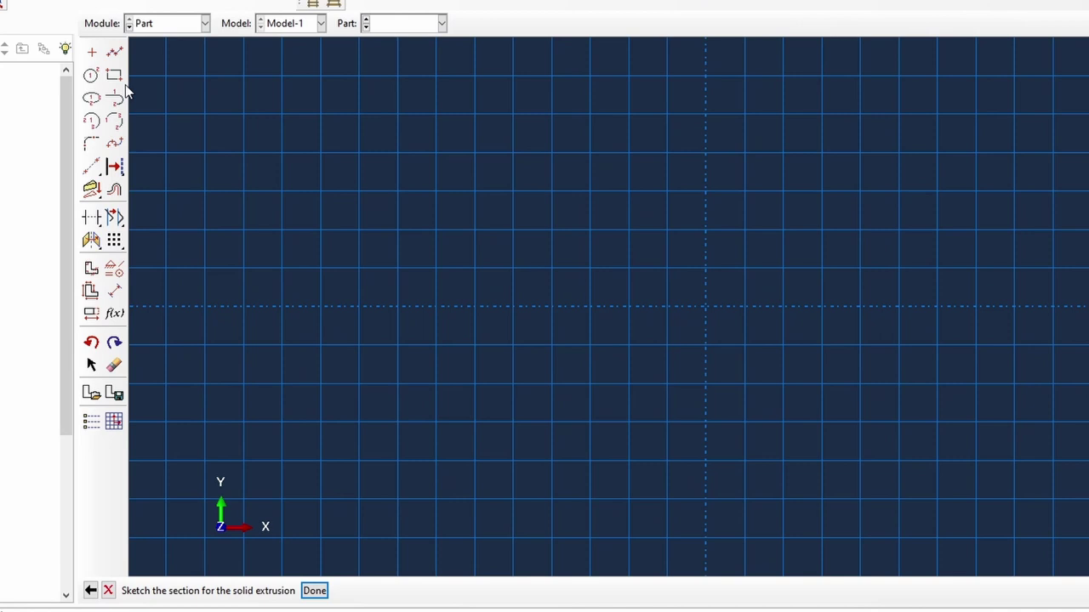
left_click(117, 77)
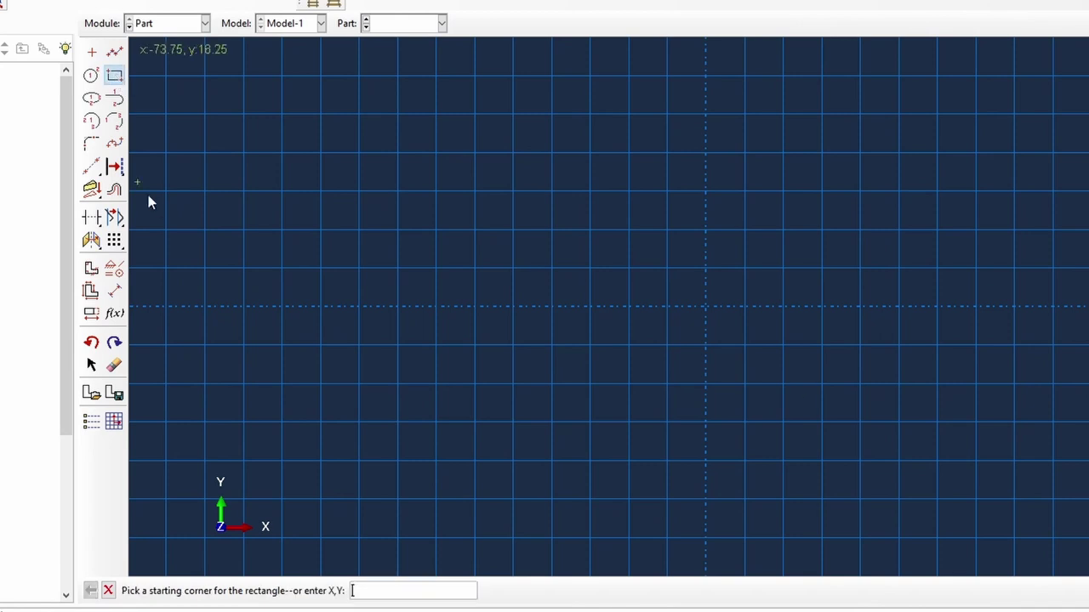
key("ctrl+v")
key("Return")
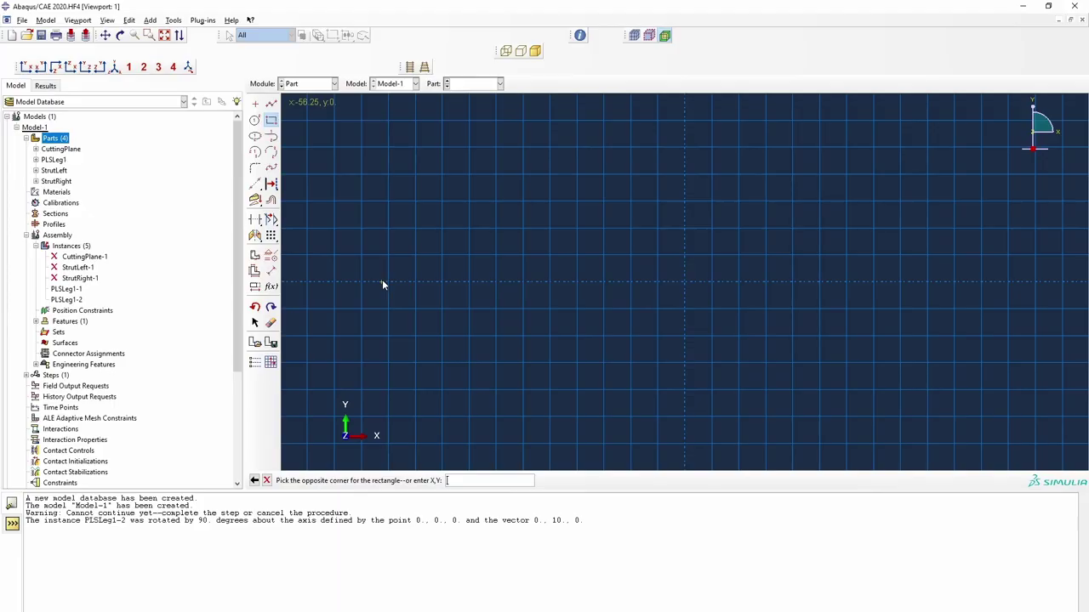
Complete the rectangle at the opposite corner (28.6066, -2)
key("alt+Tab")
left_click_drag(240, 526, 367, 526)
key("ctrl+c")
key("alt+Tab")
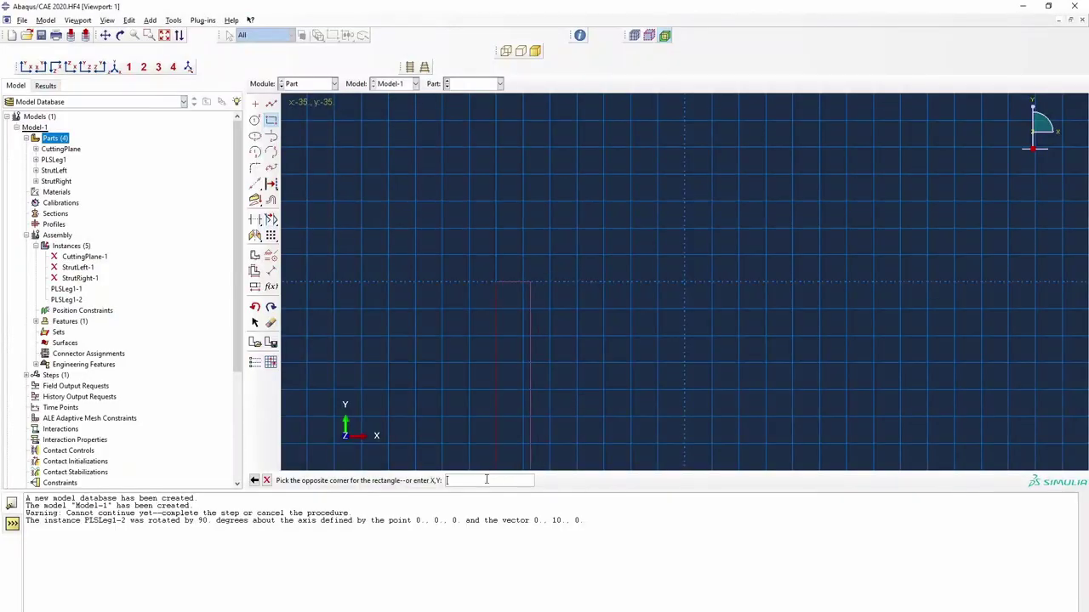
key("ctrl+v")
key("Return")
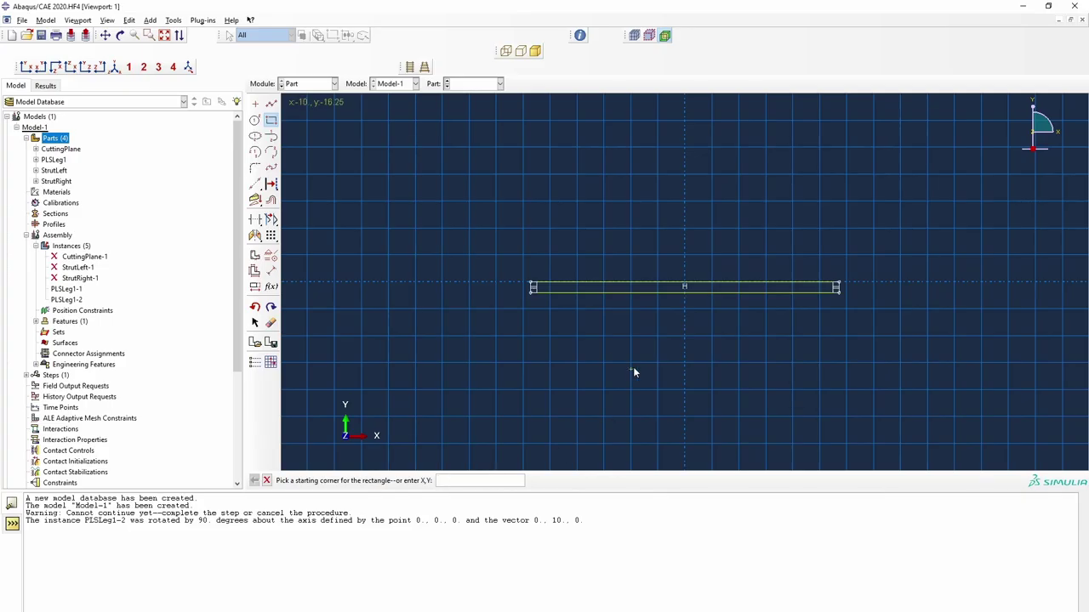
right_click(633, 372)
left_click(652, 410)
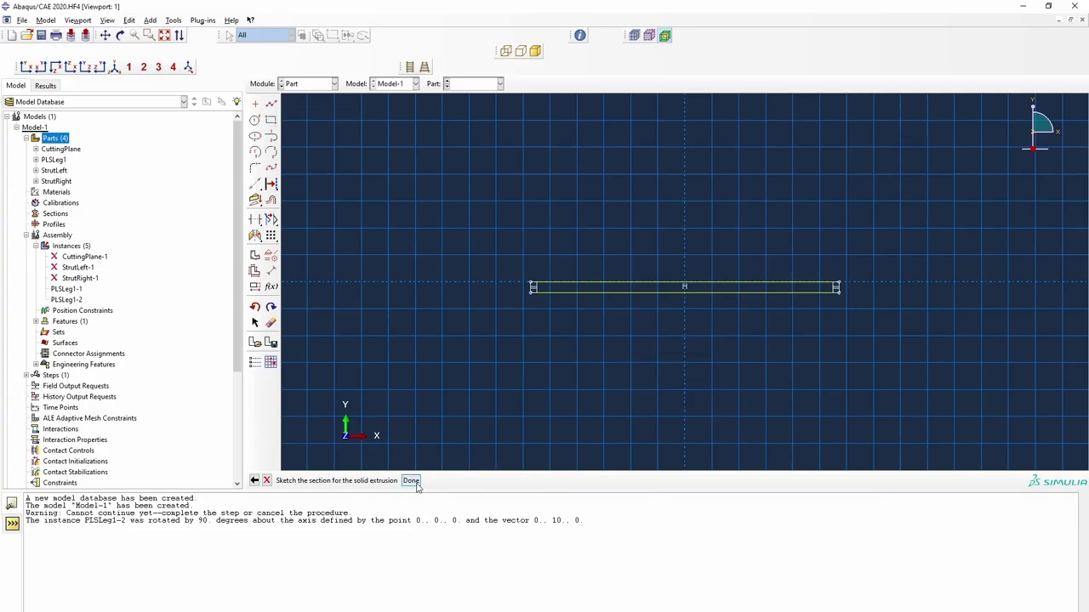
Extrude the BasePlate sketch to a depth of 57.2132
left_click(411, 481)
key("alt+Tab")
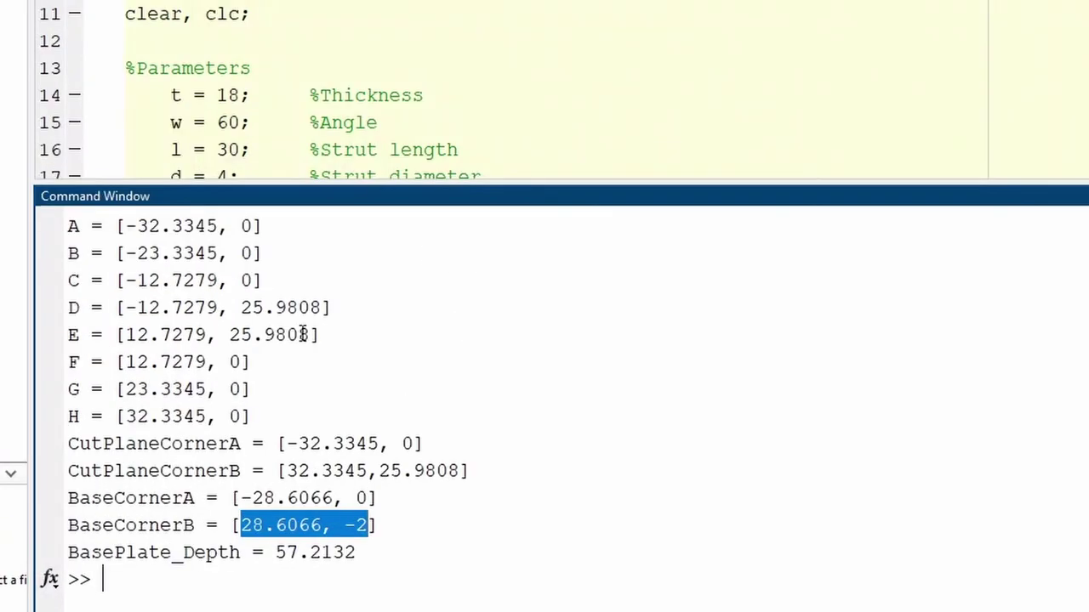
left_click_drag(272, 553, 365, 553)
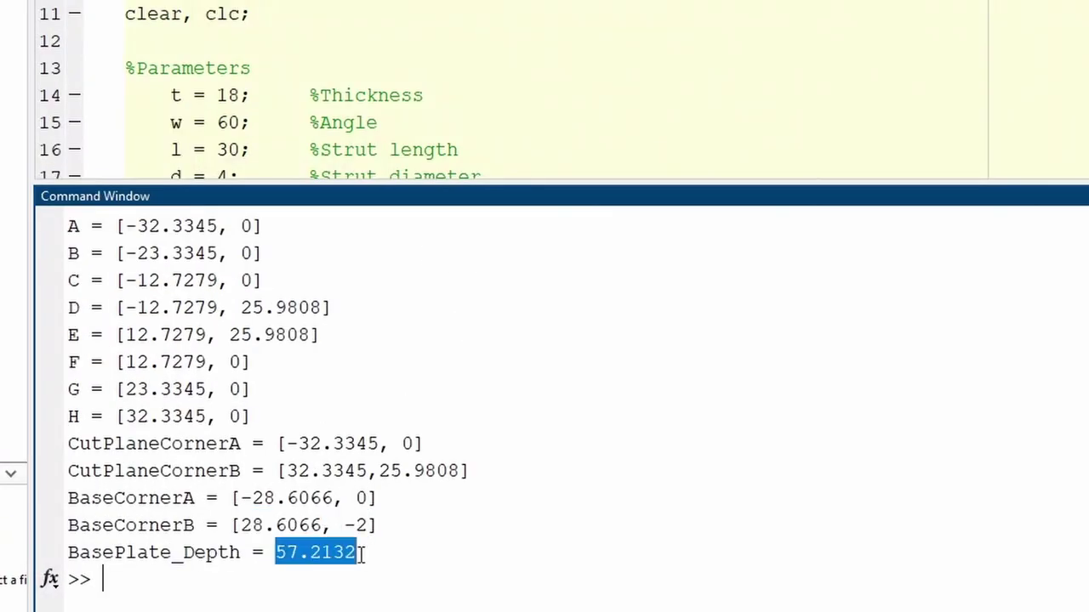
key("ctrl+c")
key("alt+Tab")
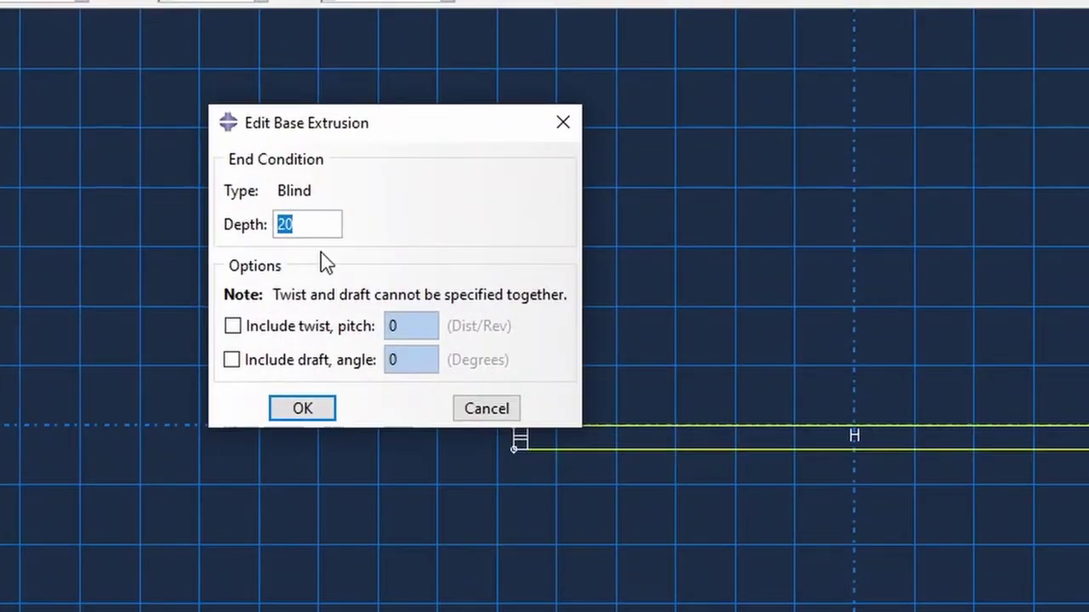
key("ctrl+v")
left_click(307, 408)
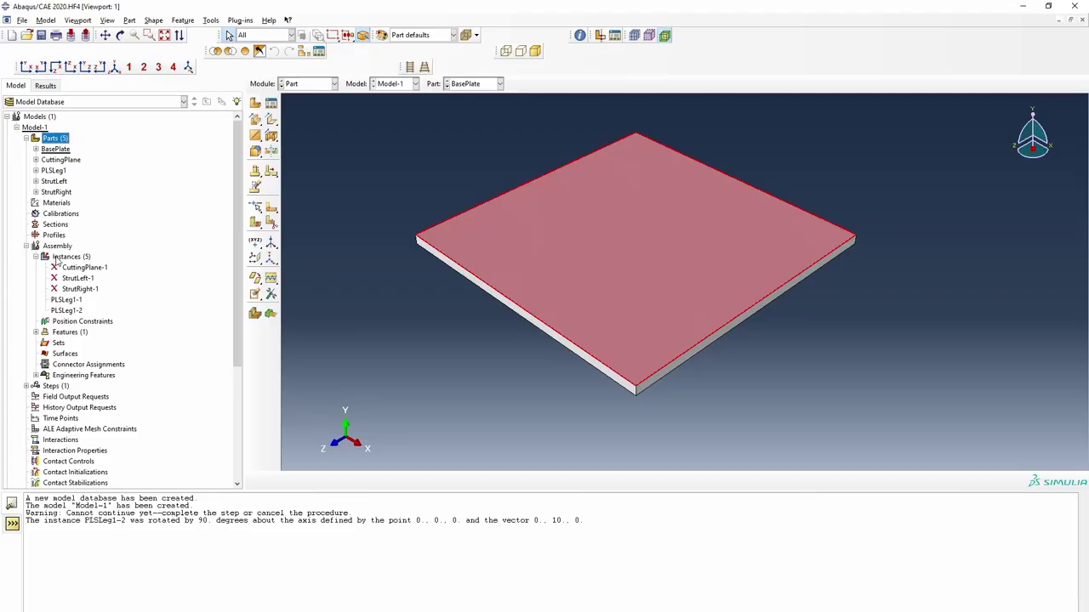
Add a BasePlate instance to the assembly
double_click(72, 259)
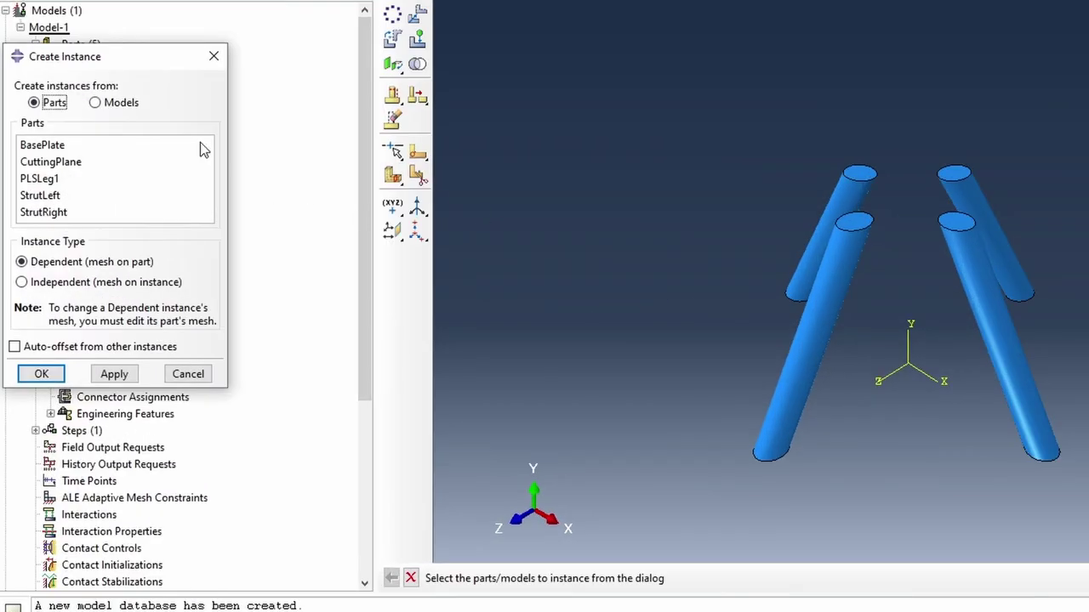
left_click(51, 146)
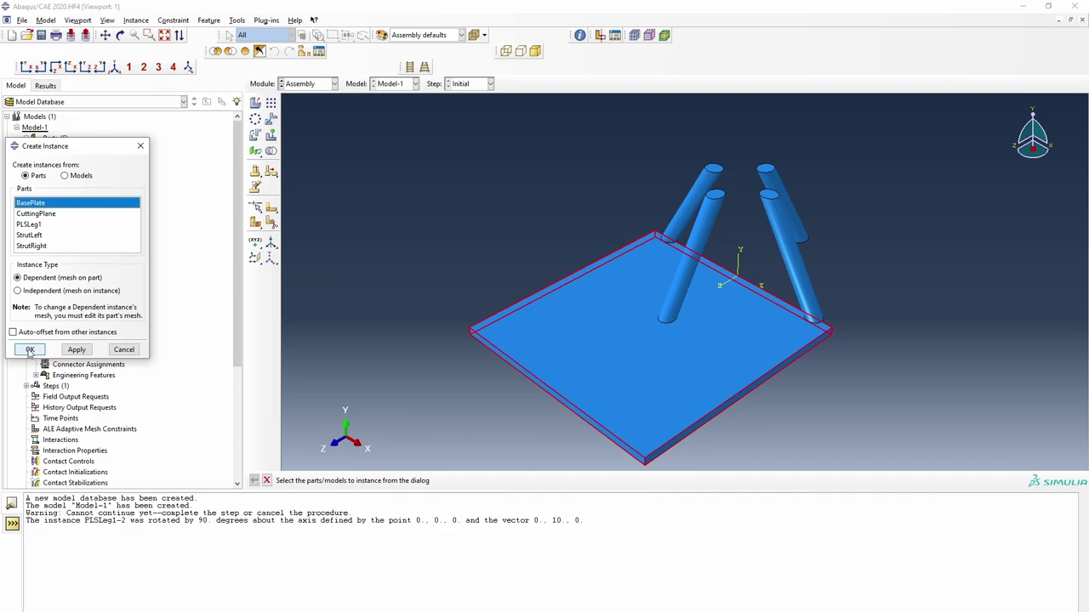
left_click(37, 365)
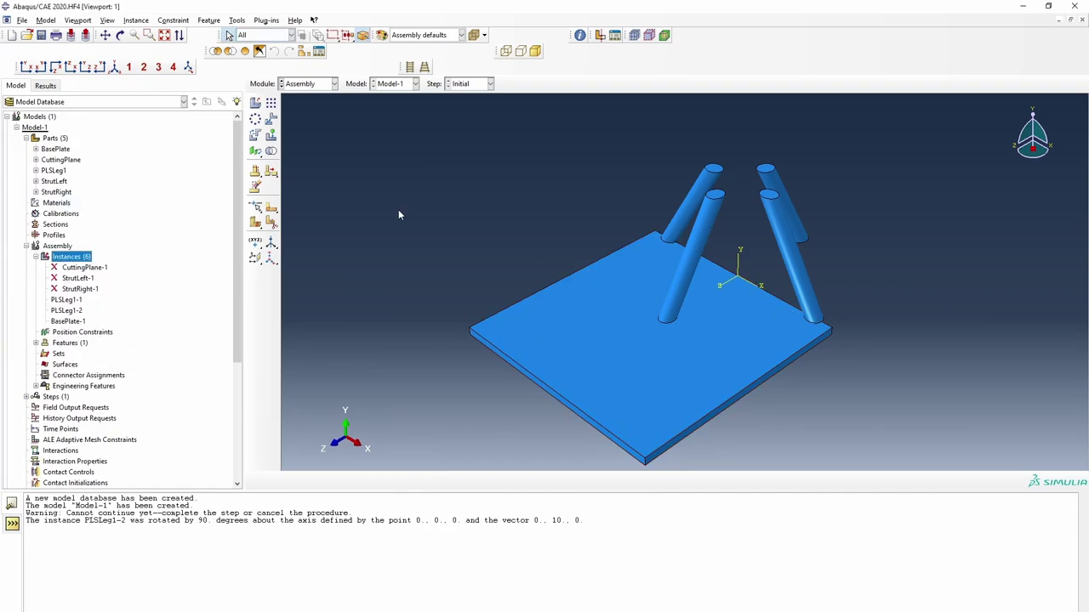
Linear-pattern the base plate along reversed Z, with one copy in direction 2
left_click(272, 118)
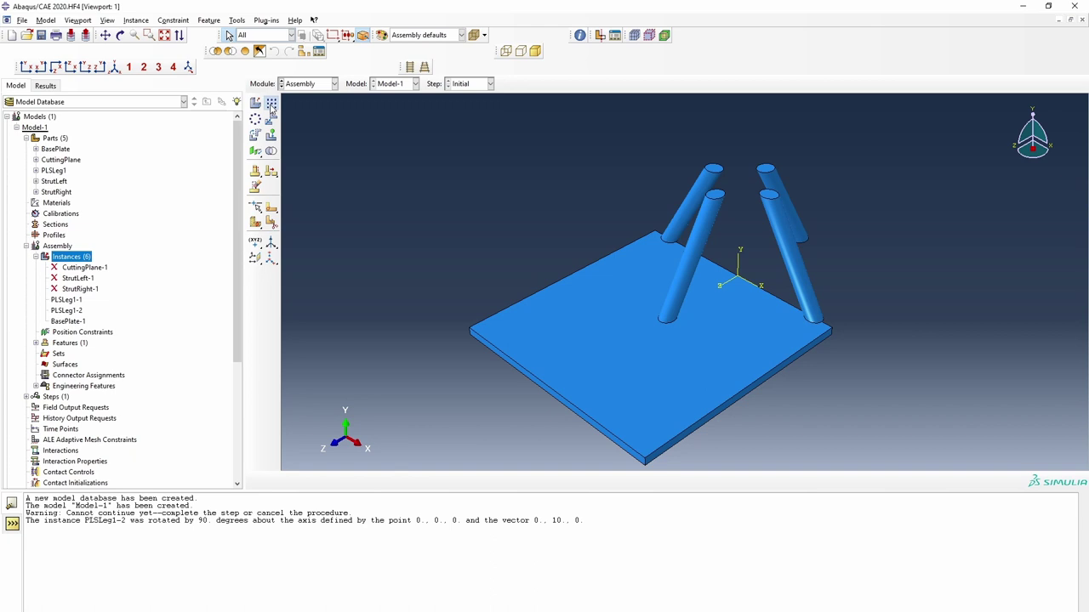
left_click(614, 374)
left_click(378, 480)
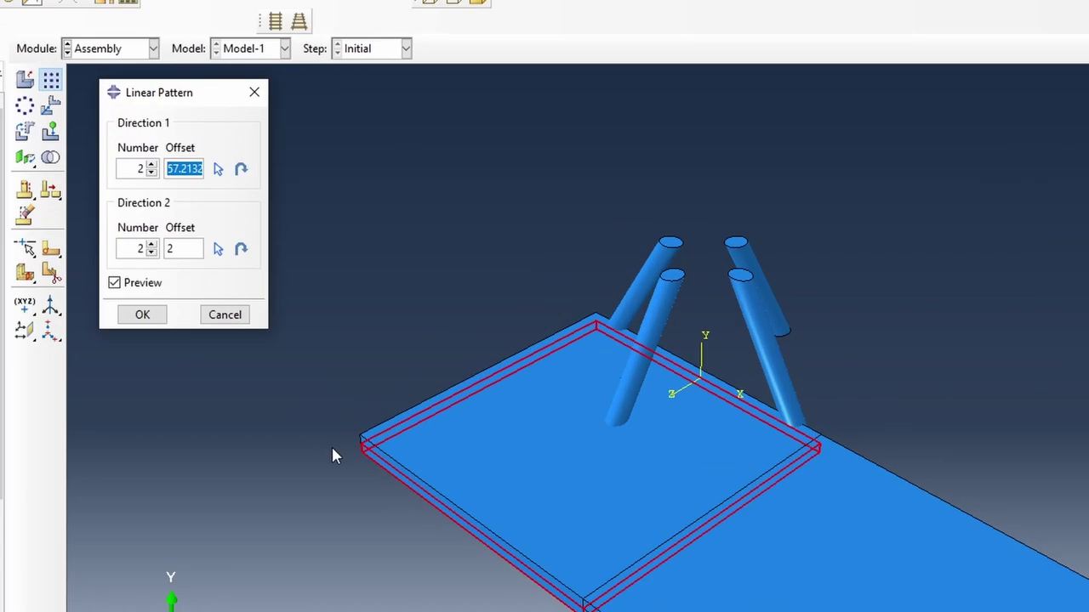
left_click(152, 252)
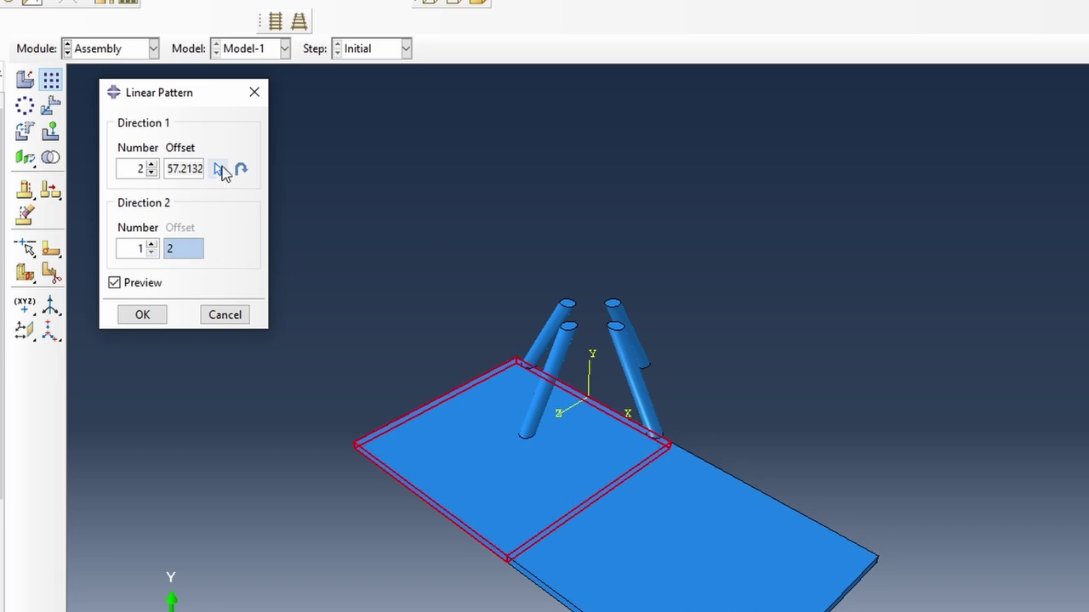
left_click(220, 169)
left_click(570, 409)
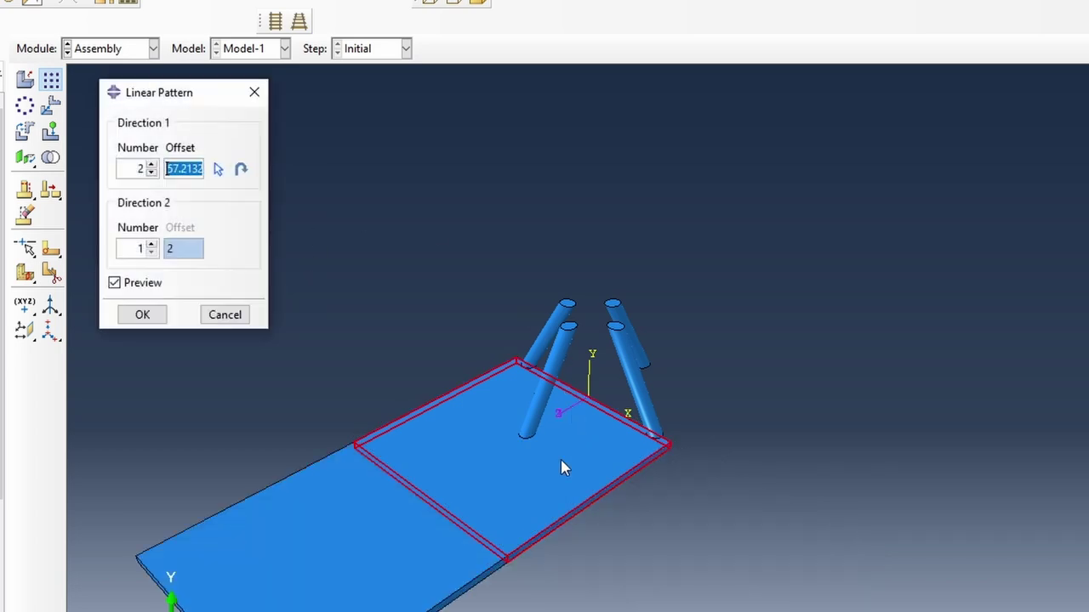
left_click(242, 170)
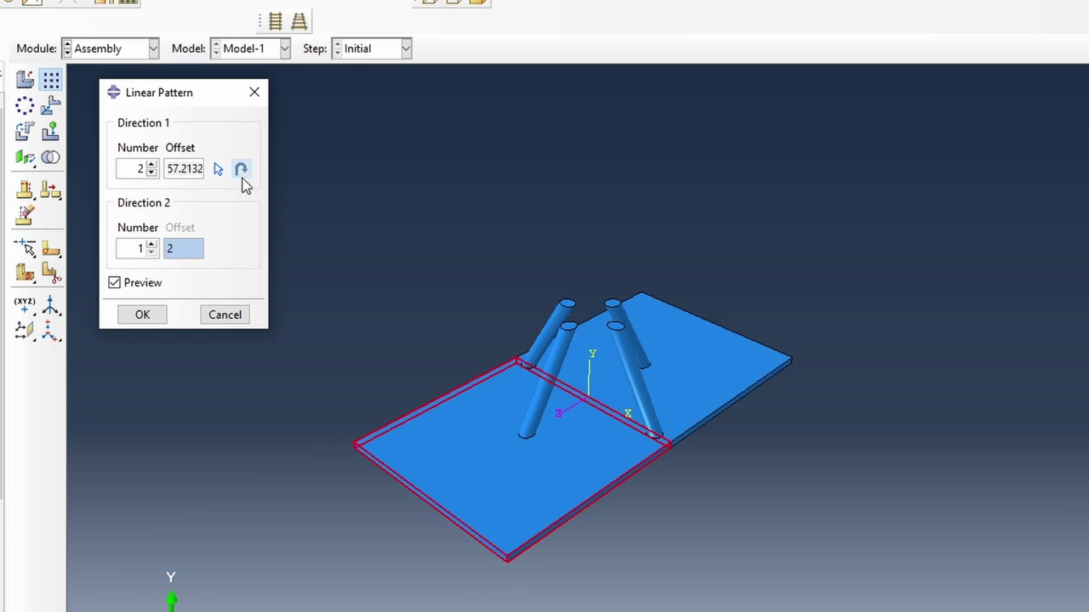
Set the Direction 1 offset from the MATLAB base value and create the BasePlate-1-lin-2-1 copy
scroll(652, 463, "up", 1)
scroll(658, 467, "up", 3)
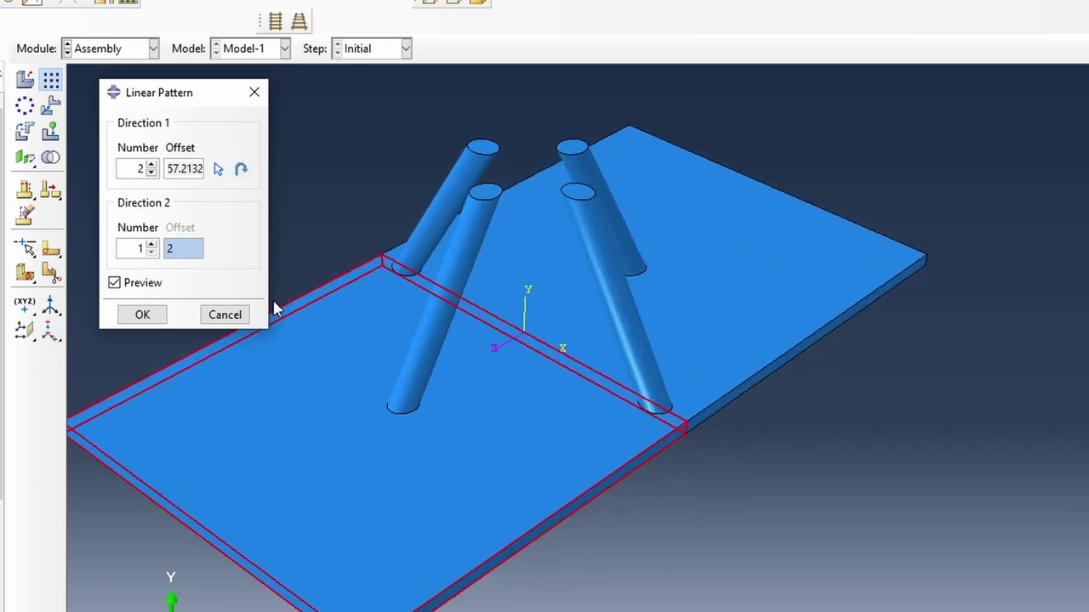
left_click_drag(170, 168, 263, 185)
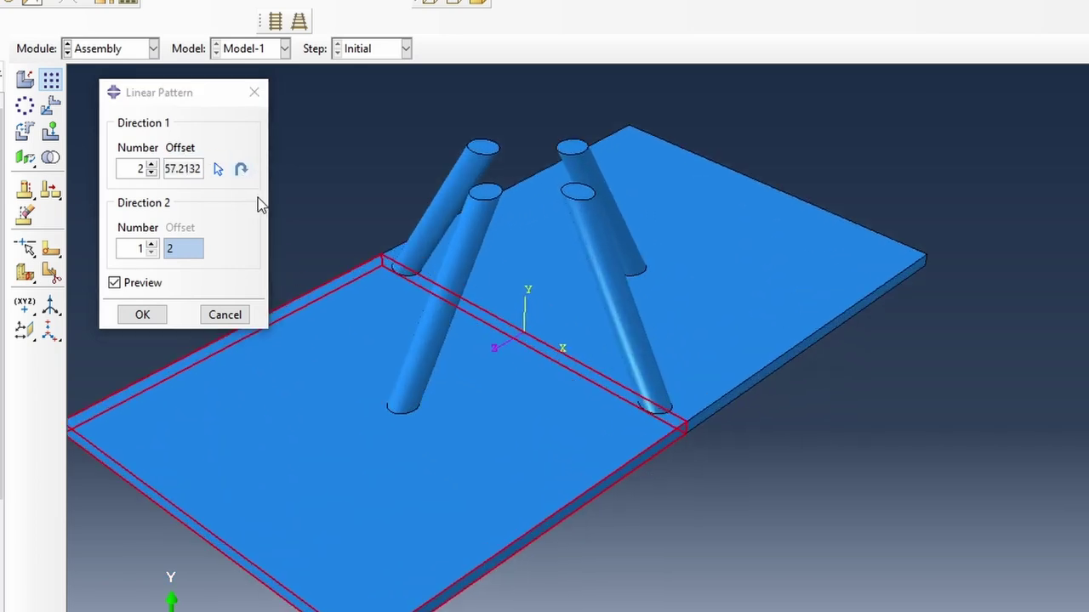
key("alt+Tab")
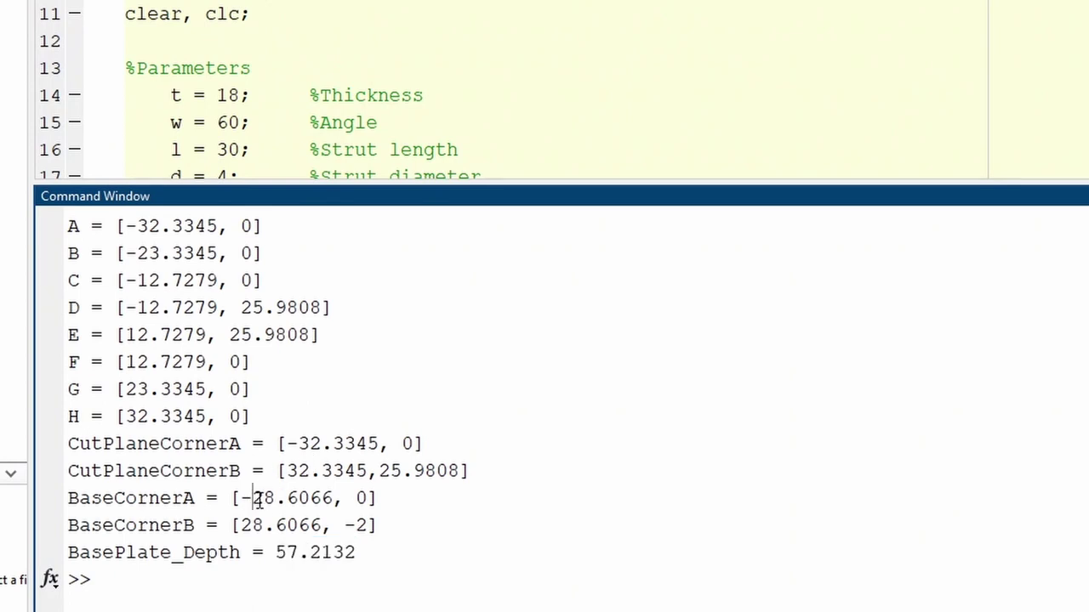
double_click(255, 498)
key("ctrl+c")
key("alt+Tab")
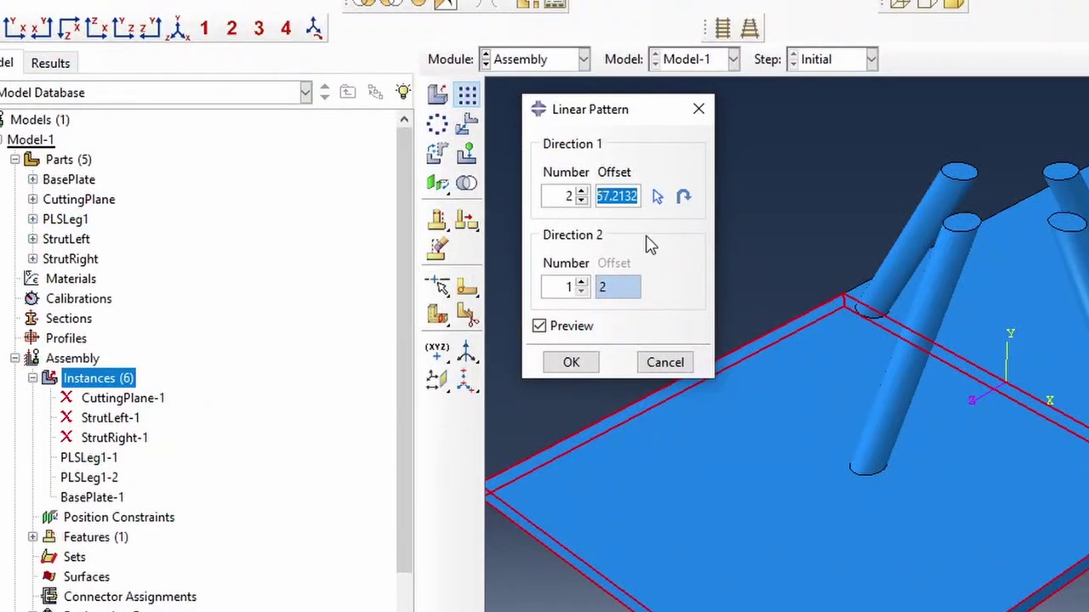
key("ctrl+v")
left_click(570, 362)
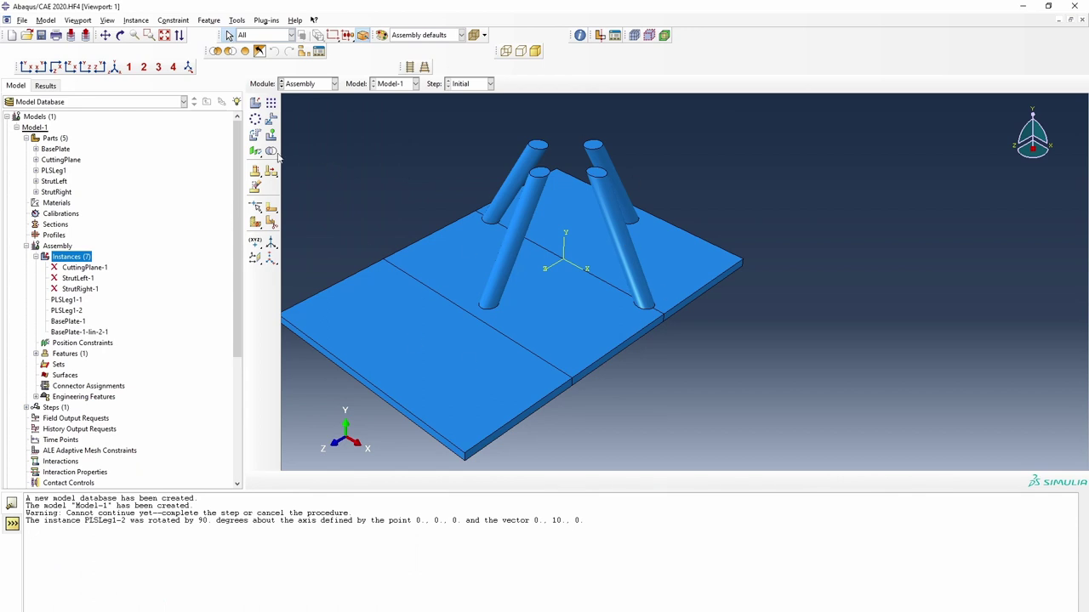
Delete the original BasePlate-1 instance from the assembly
left_click(255, 188)
left_click(364, 341)
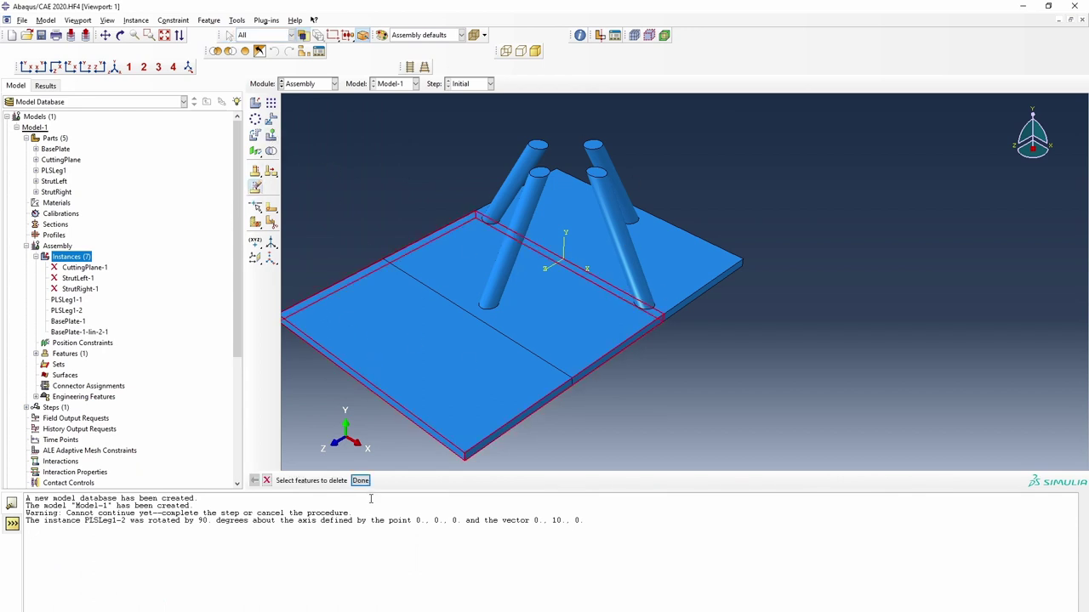
left_click(364, 481)
left_click(445, 480)
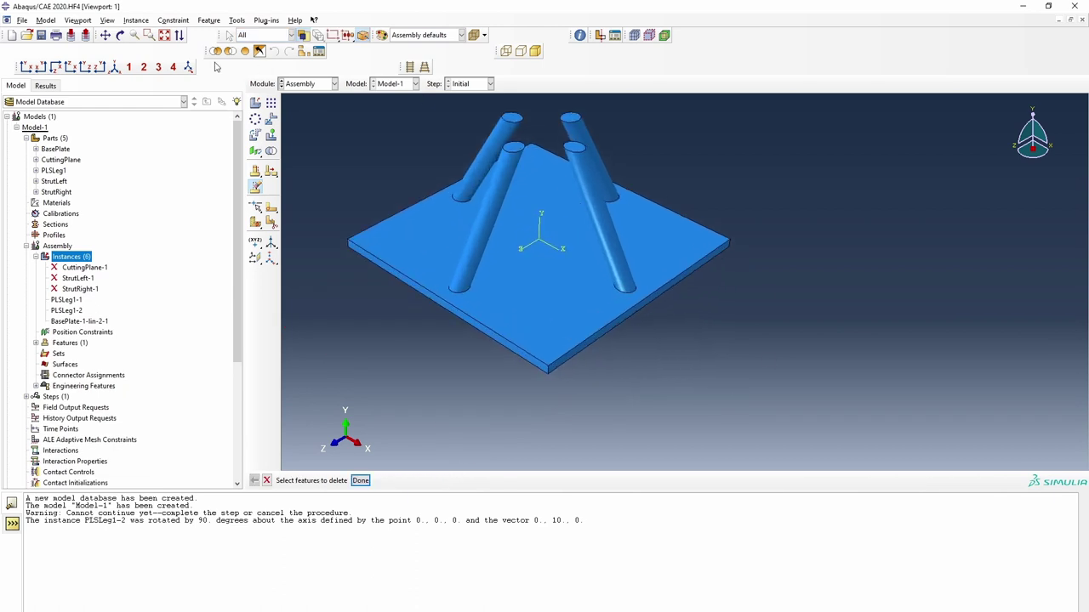
left_click(120, 35)
left_click_drag(544, 212, 600, 251)
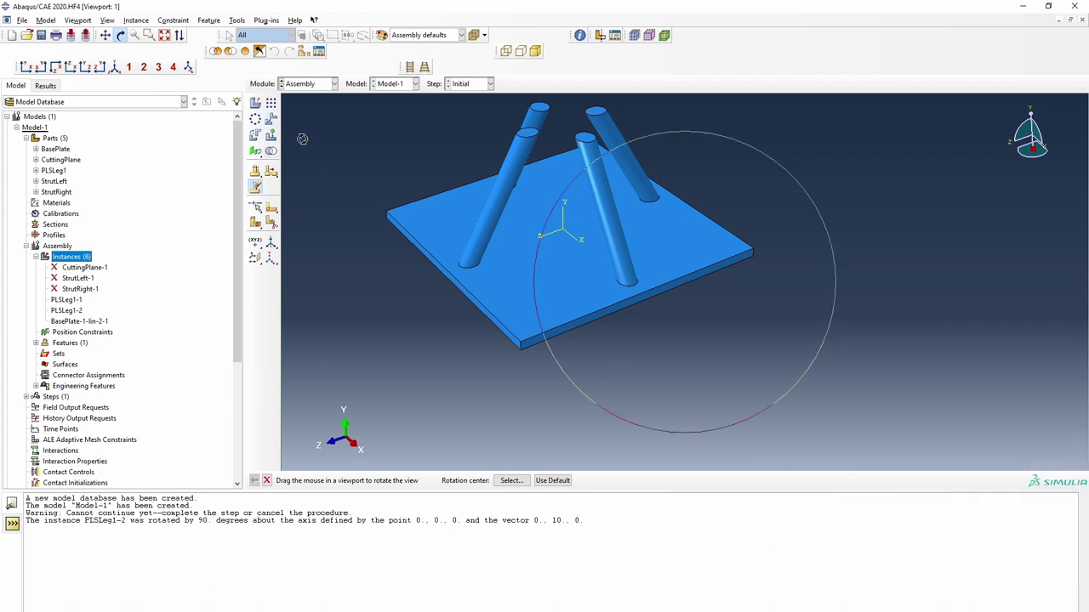
Rotate both PLSLeg strut instances 45 degrees about the Y axis
left_click(255, 135)
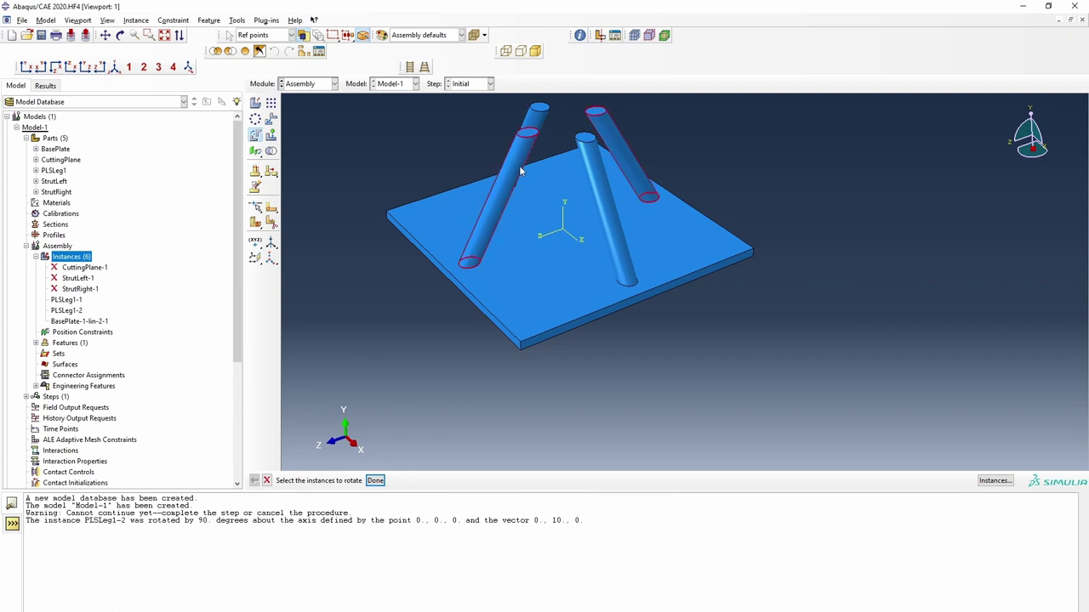
left_click(540, 126)
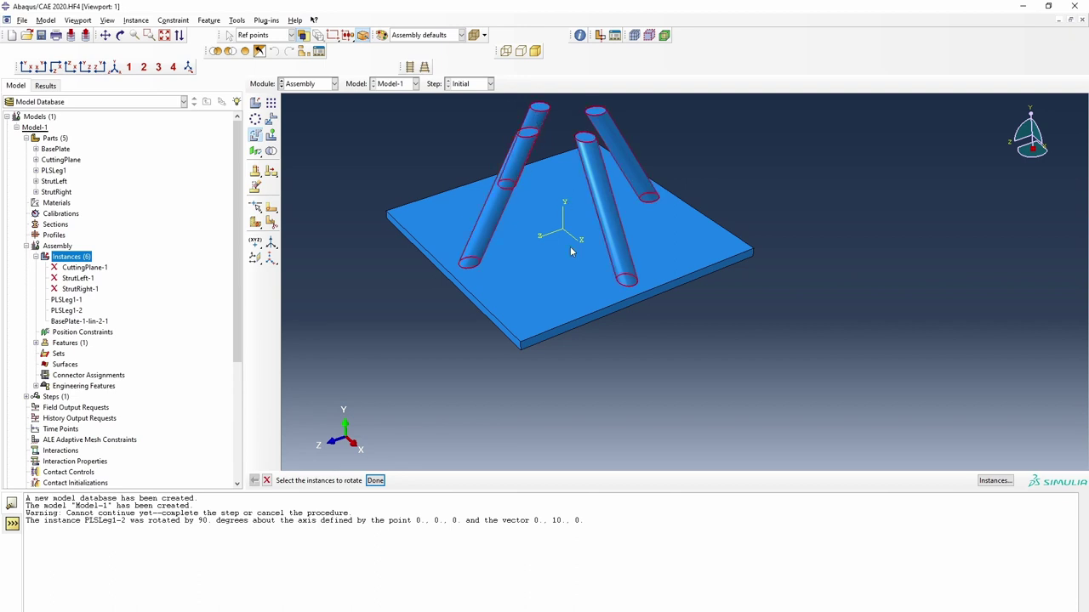
left_click(375, 480)
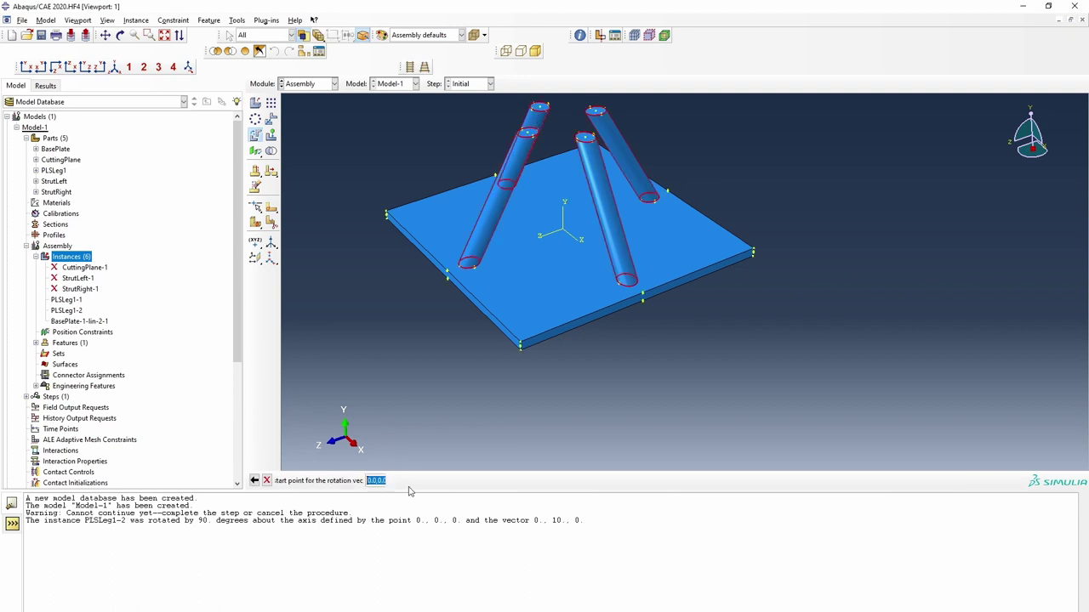
left_click(562, 223)
type("45")
key("Return")
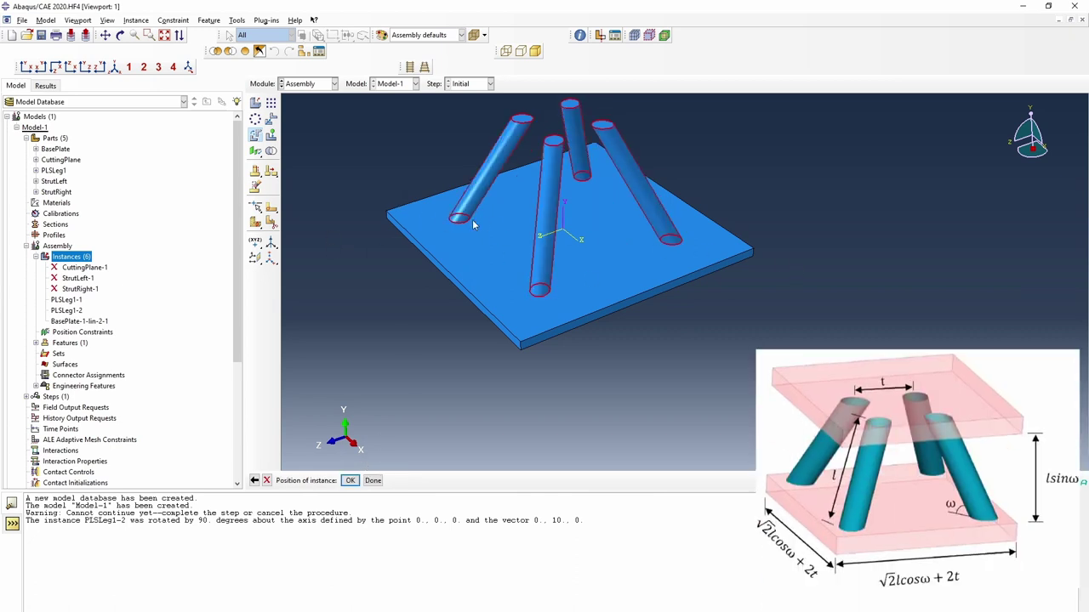
left_click(349, 480)
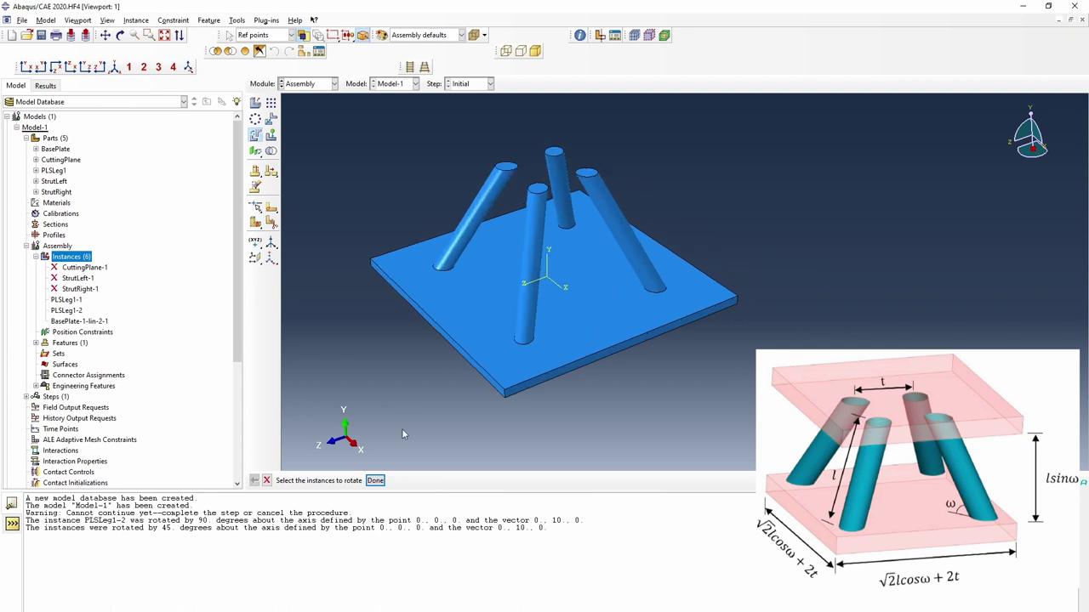
left_click(375, 480)
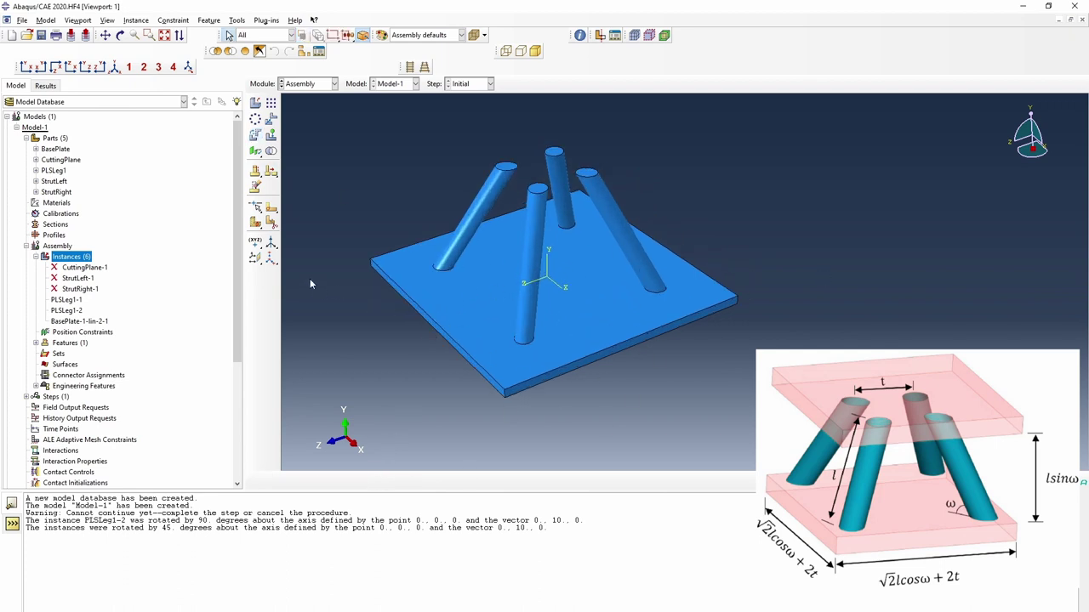
scroll(366, 256, "up", 5)
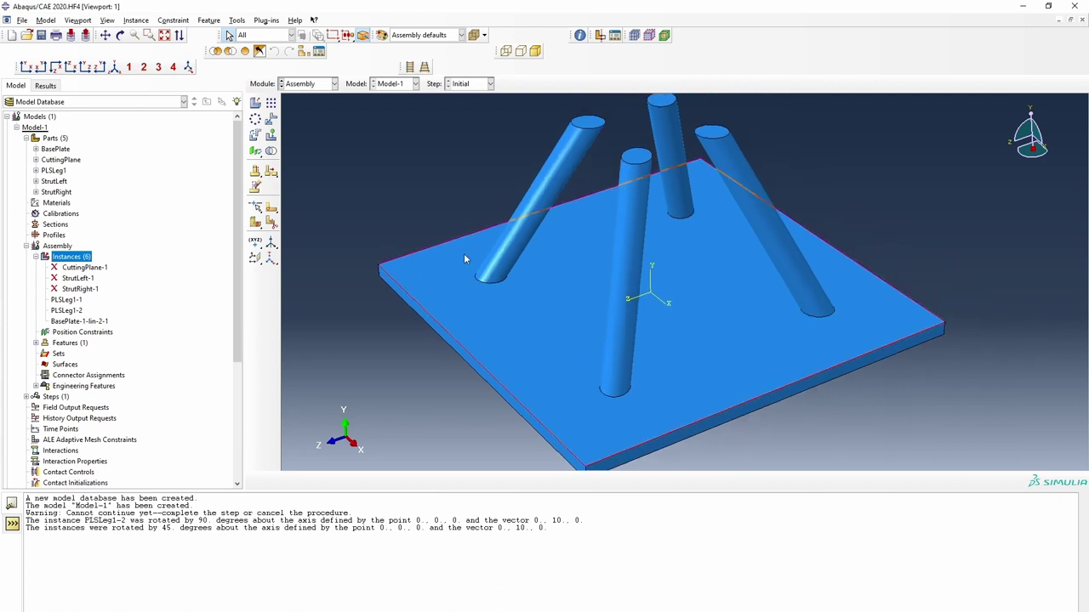
scroll(464, 256, "down", 1)
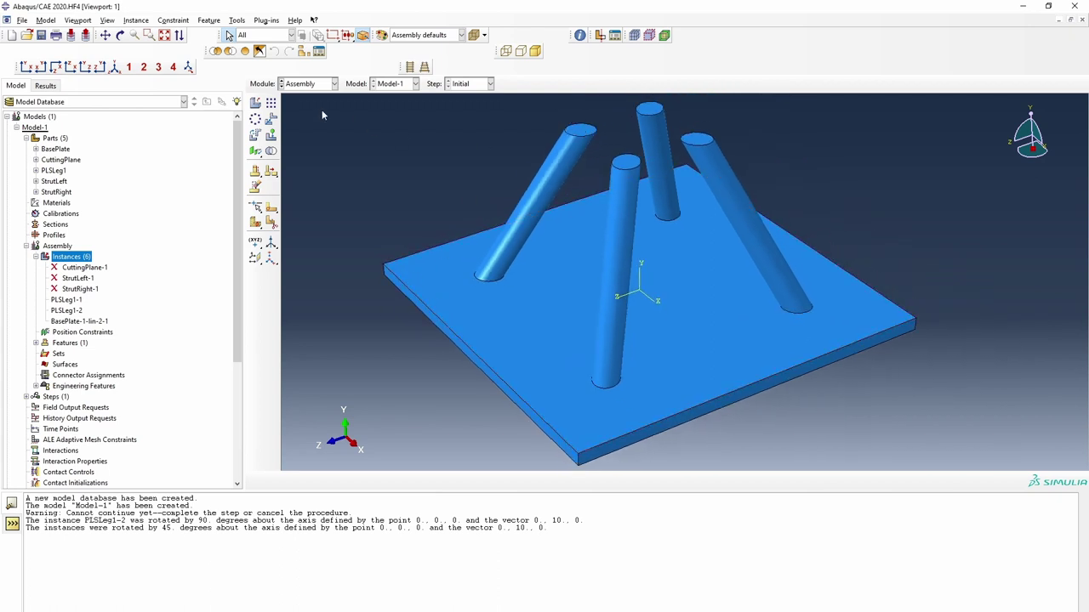
Query a strut-top vertex (-5.893366, 25.9808, 5.893366) and copy the 25.9808 height
left_click(580, 36)
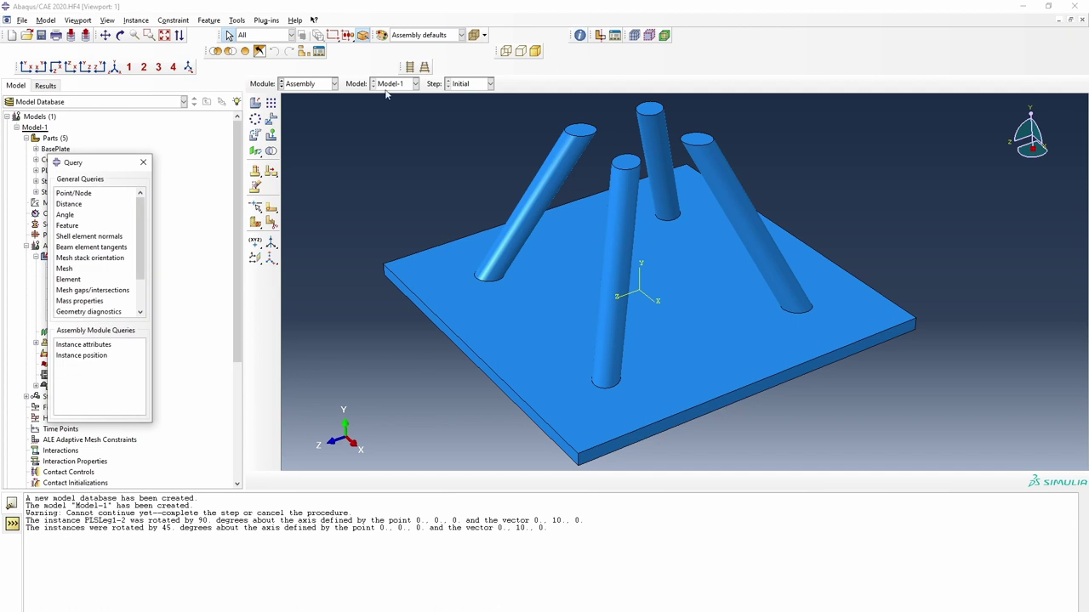
left_click(74, 195)
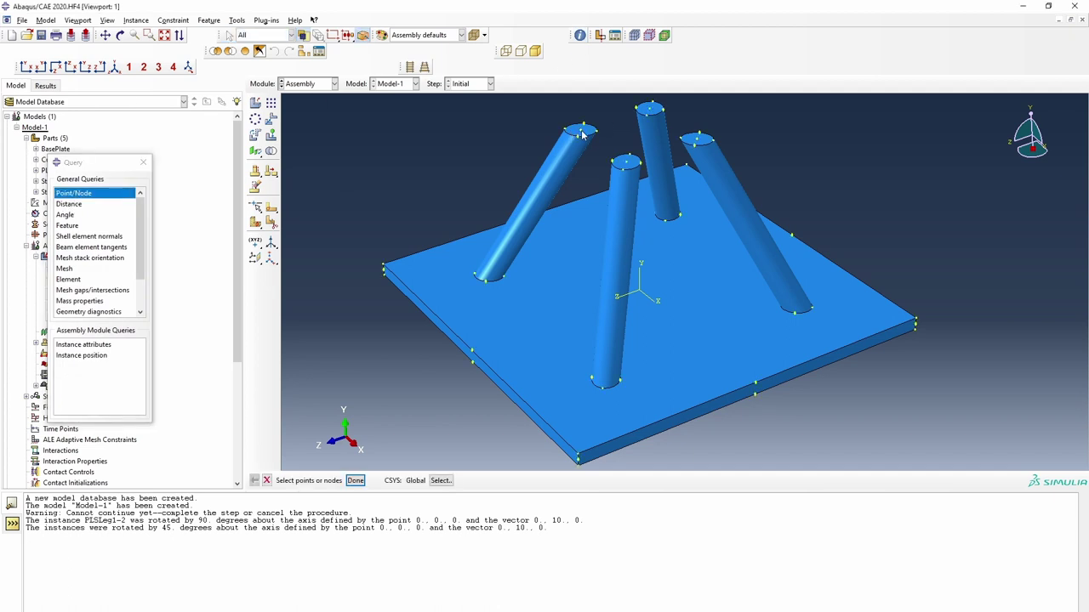
left_click(355, 483)
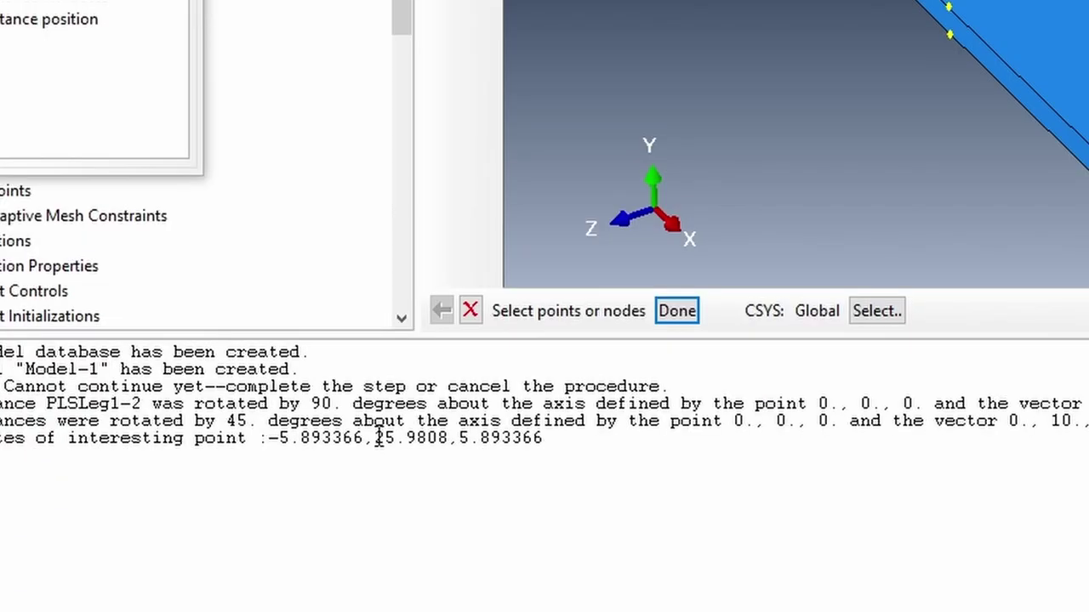
left_click_drag(226, 535, 253, 536)
left_click_drag(442, 437, 443, 437)
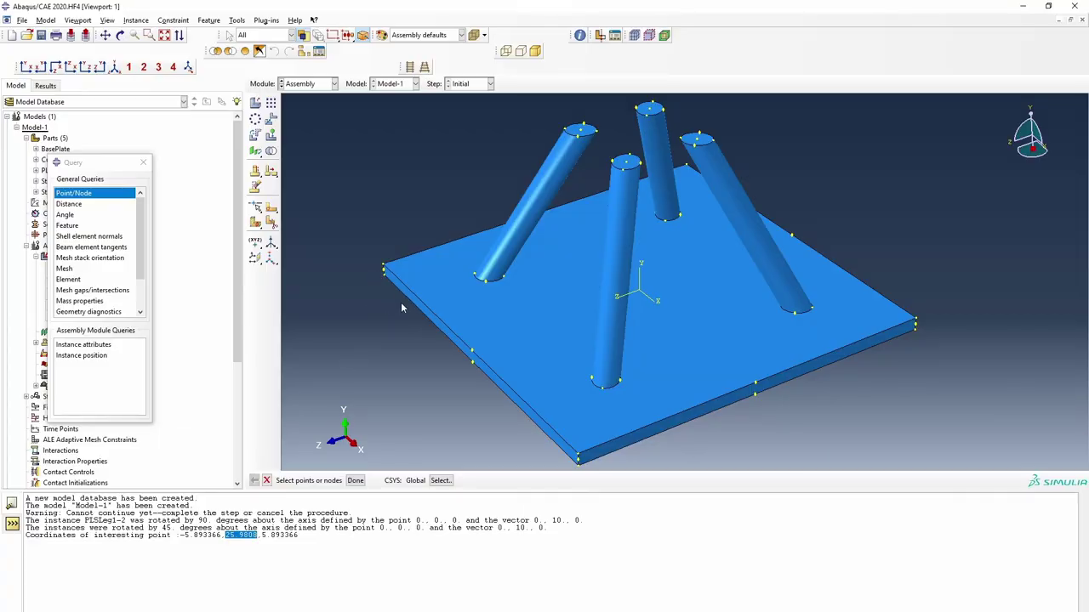
left_click(270, 116)
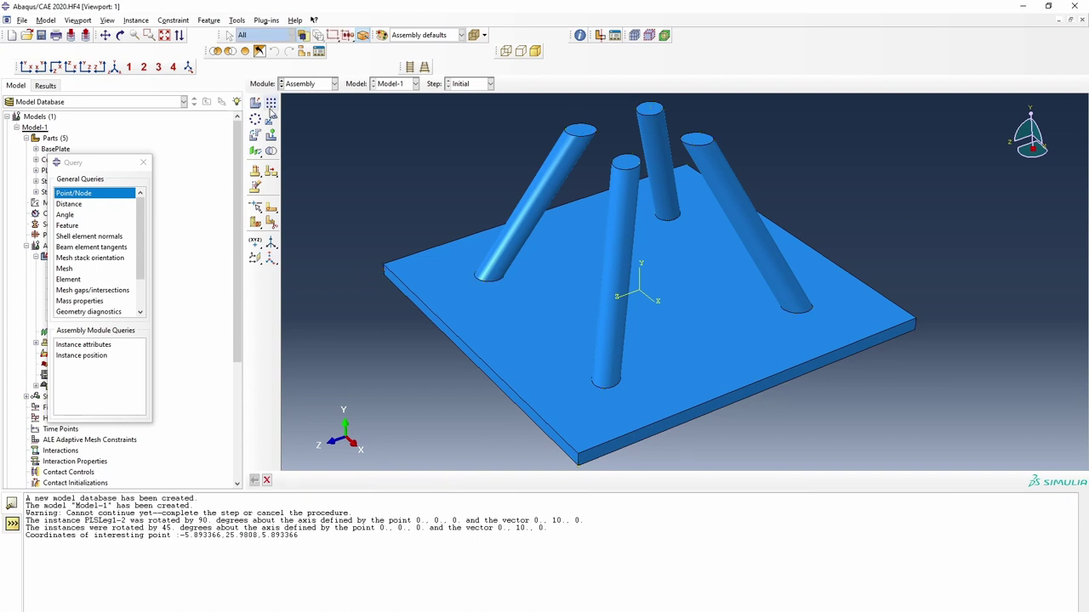
Pattern the base plate with two copies along the flipped vertical axis, one in direction 2
left_click(449, 326)
left_click(379, 481)
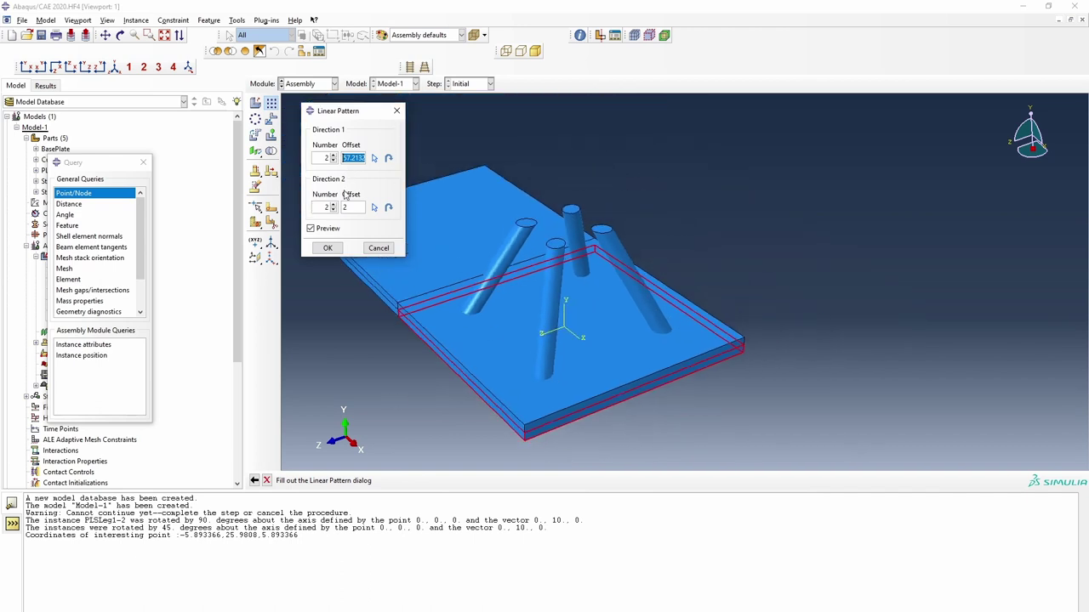
left_click_drag(365, 121, 864, 145)
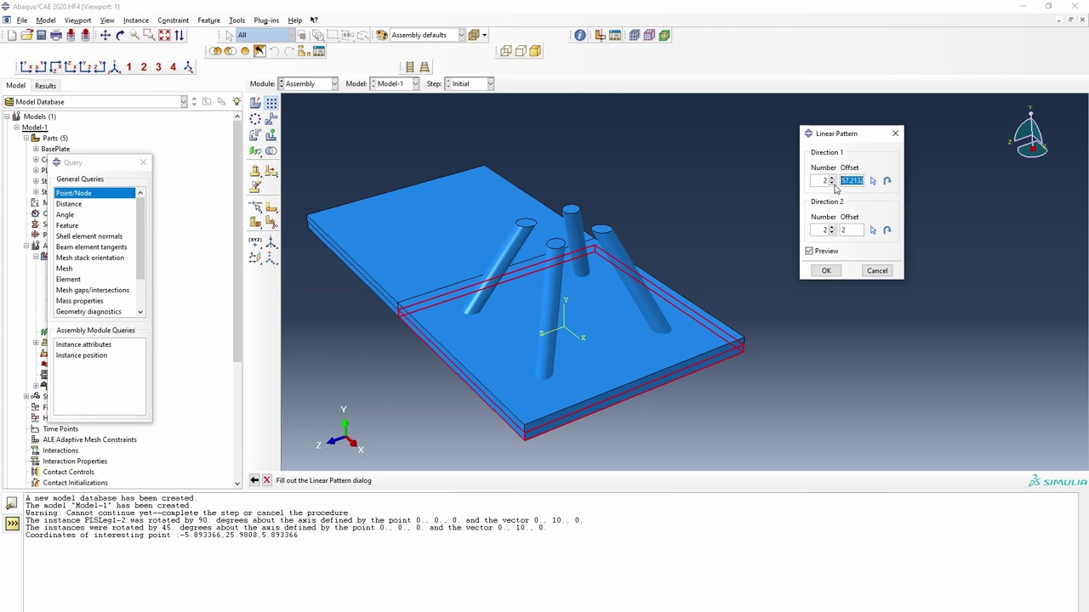
left_click(833, 182)
left_click(833, 178)
left_click(832, 233)
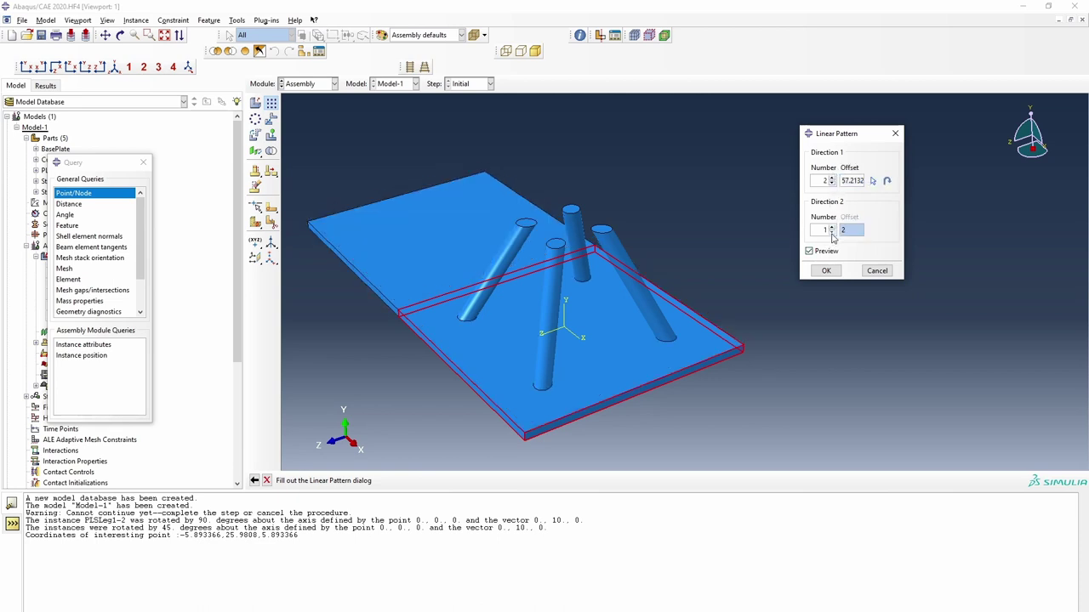
left_click(872, 182)
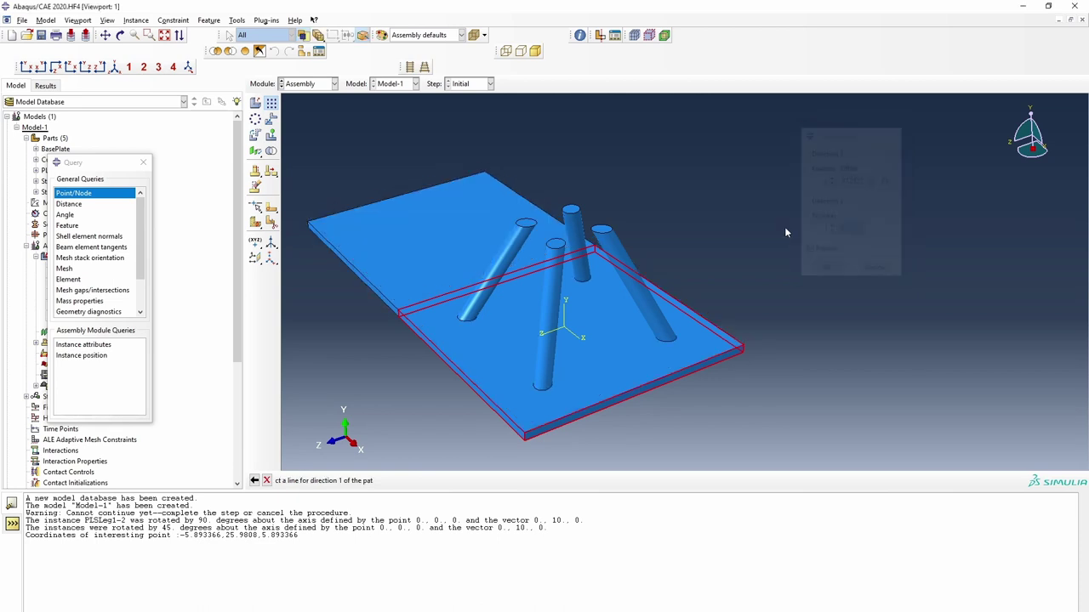
left_click(566, 317)
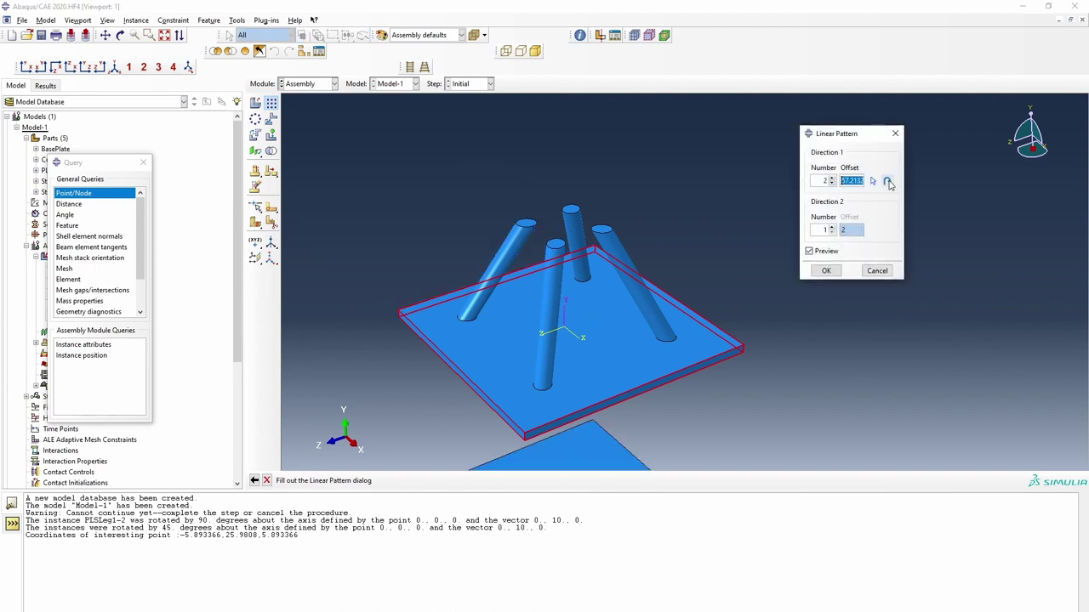
left_click(886, 181)
Set the pattern offset to 27.9808 and create the capping plate copy
scroll(670, 265, "down", 3)
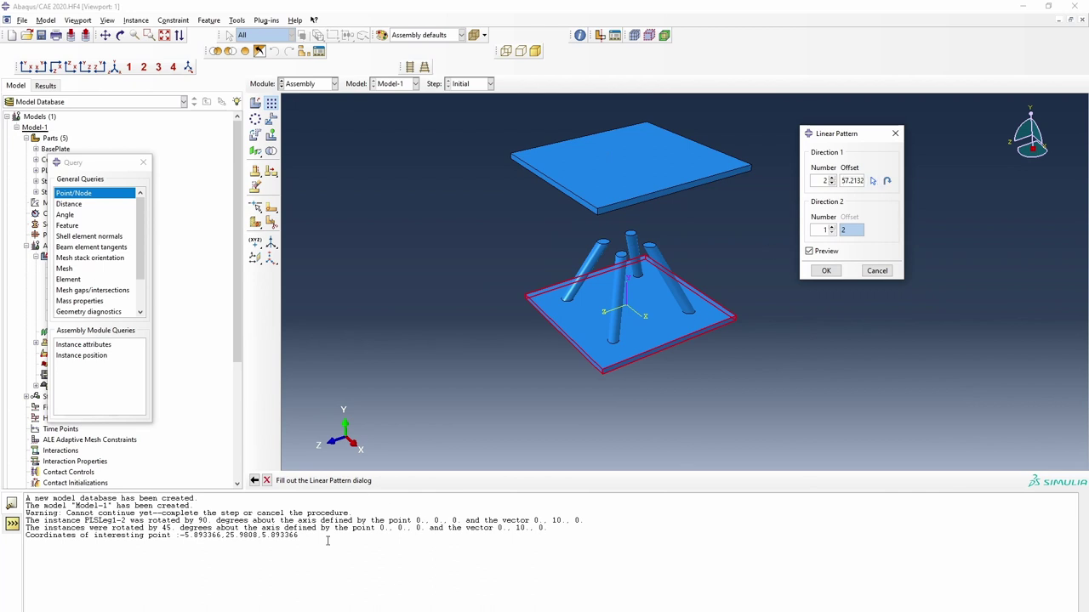
left_click(226, 535)
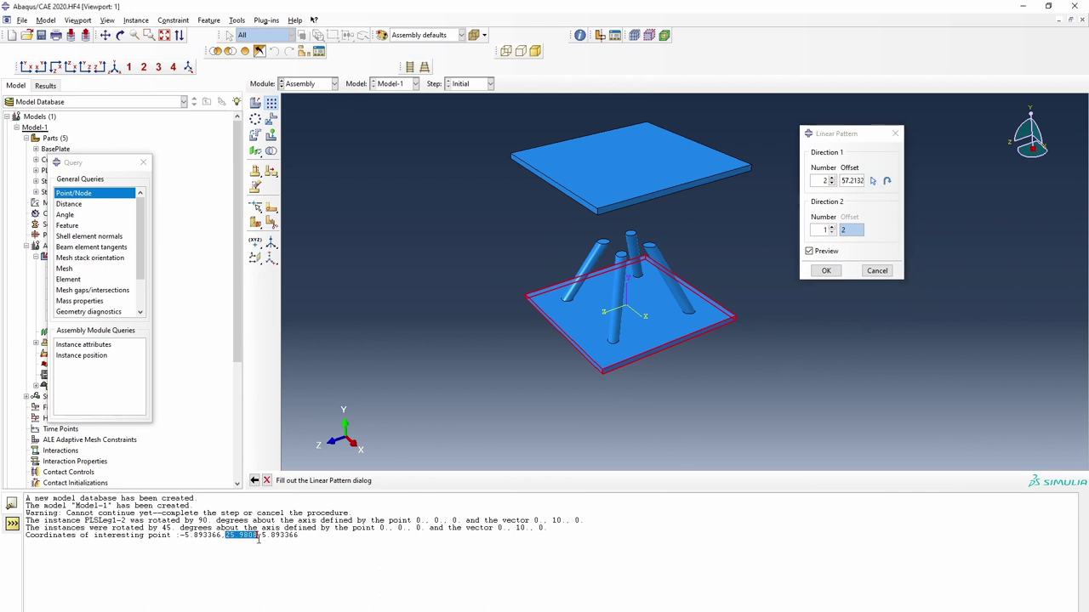
left_click_drag(841, 181, 872, 180)
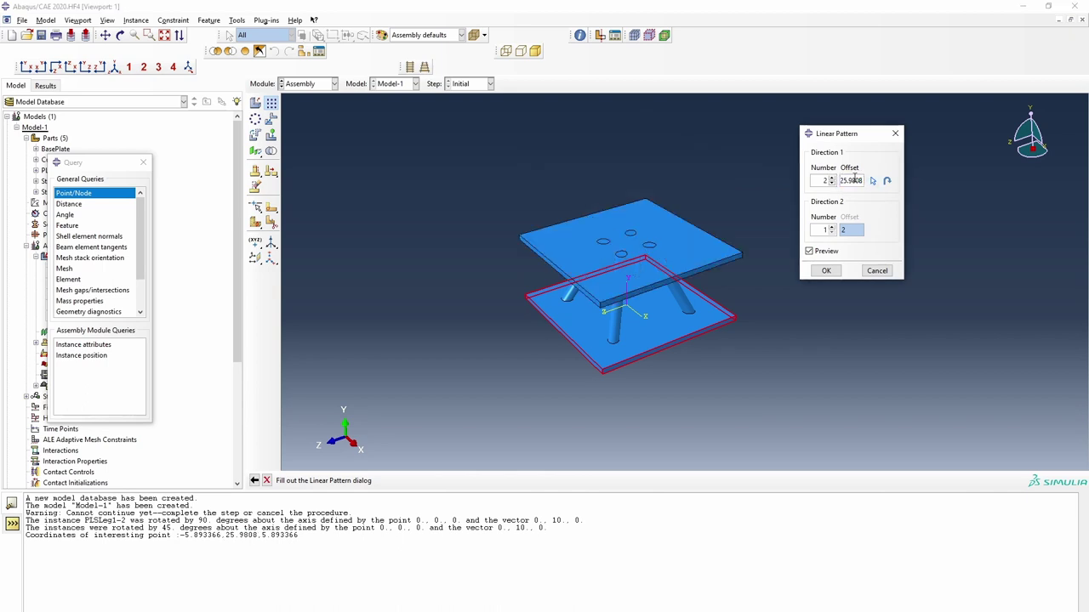
scroll(681, 277, "up", 5)
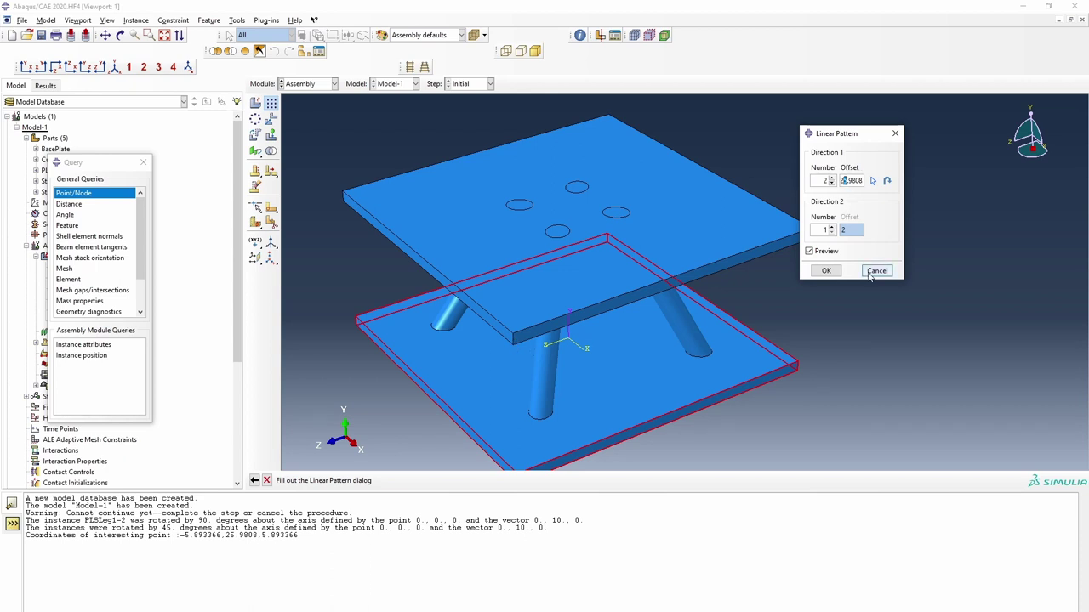
type("27")
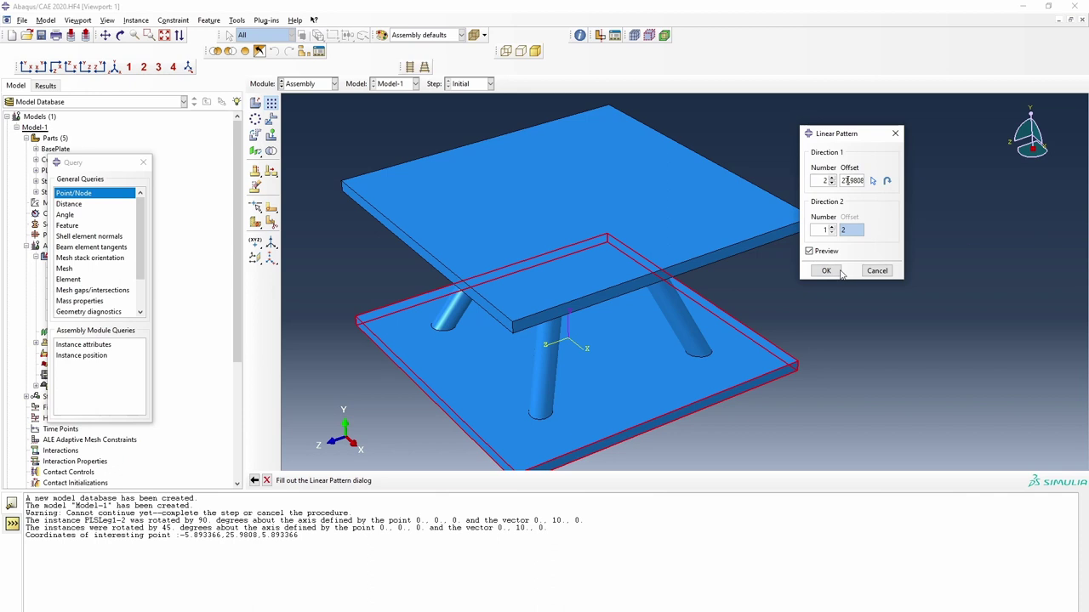
left_click(840, 273)
left_click(120, 35)
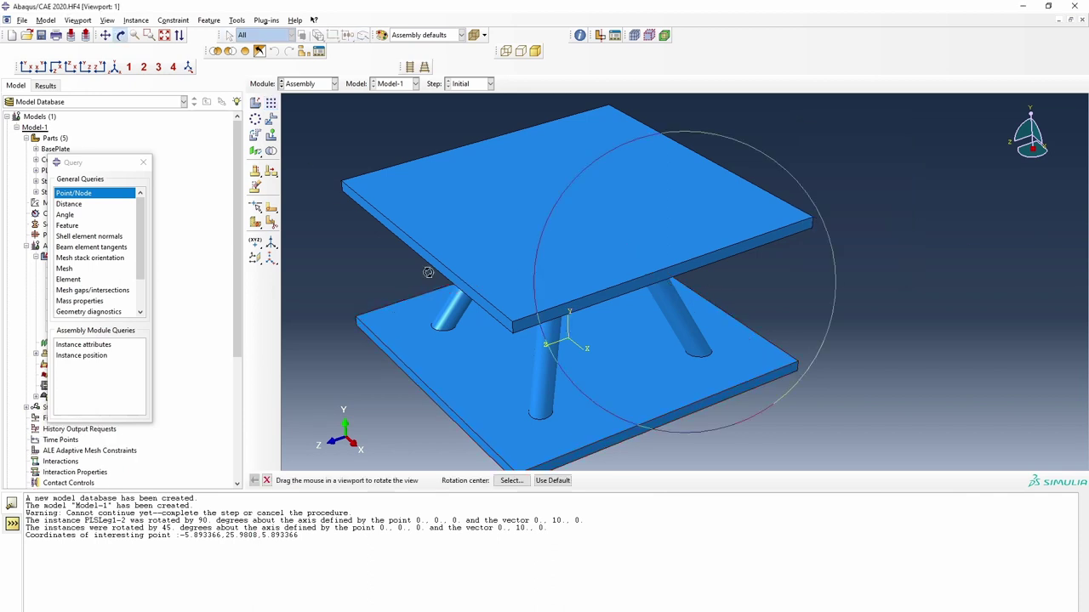
left_click_drag(427, 273, 613, 251)
Box-select every plate and strut instance and merge them into new part AllPLS
left_click(143, 161)
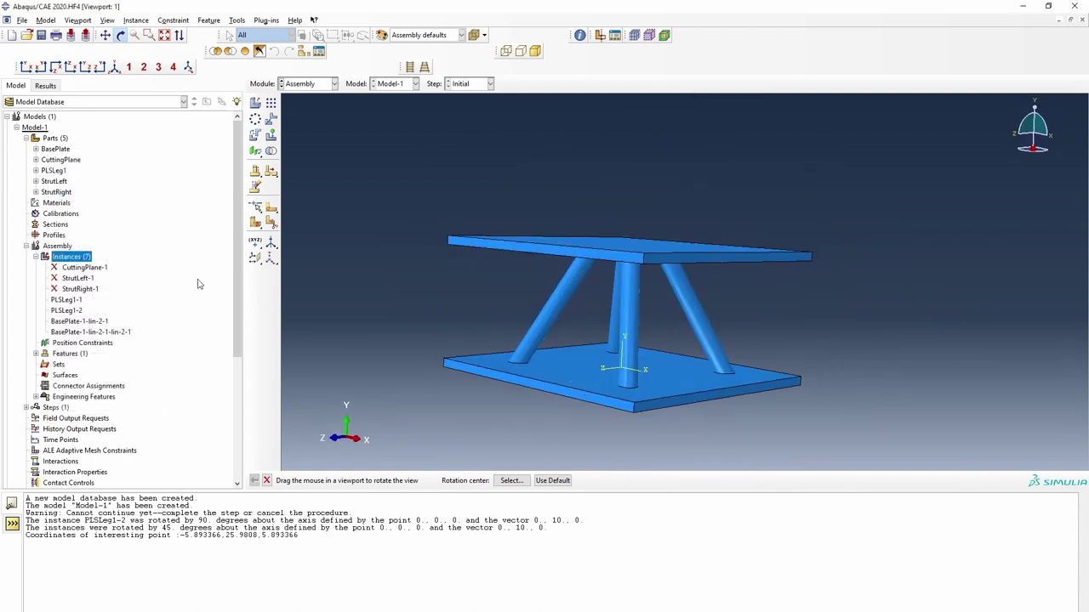
left_click(270, 152)
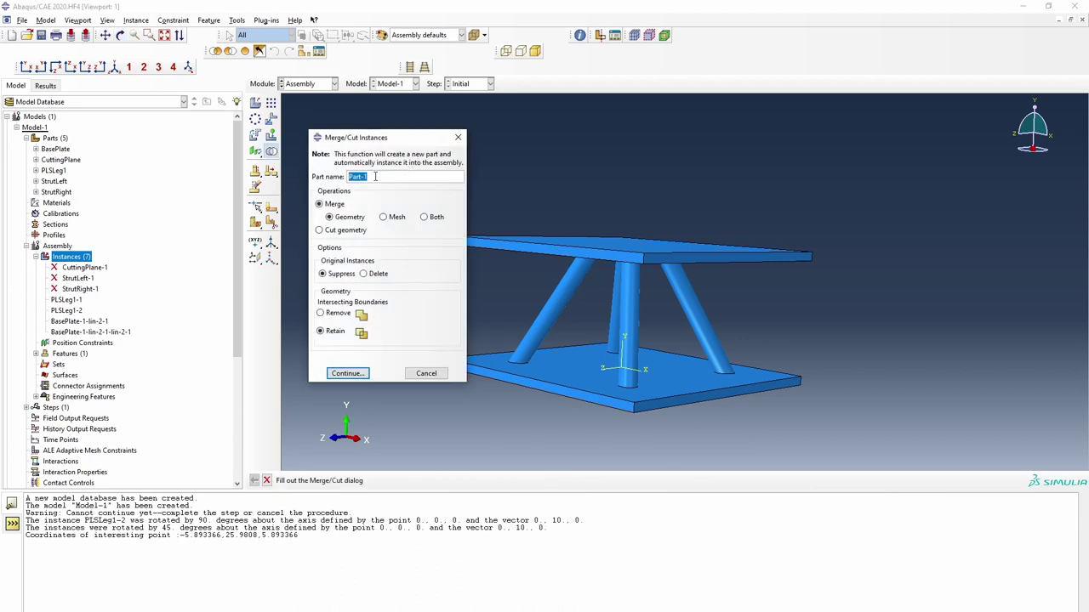
type("AllPLS")
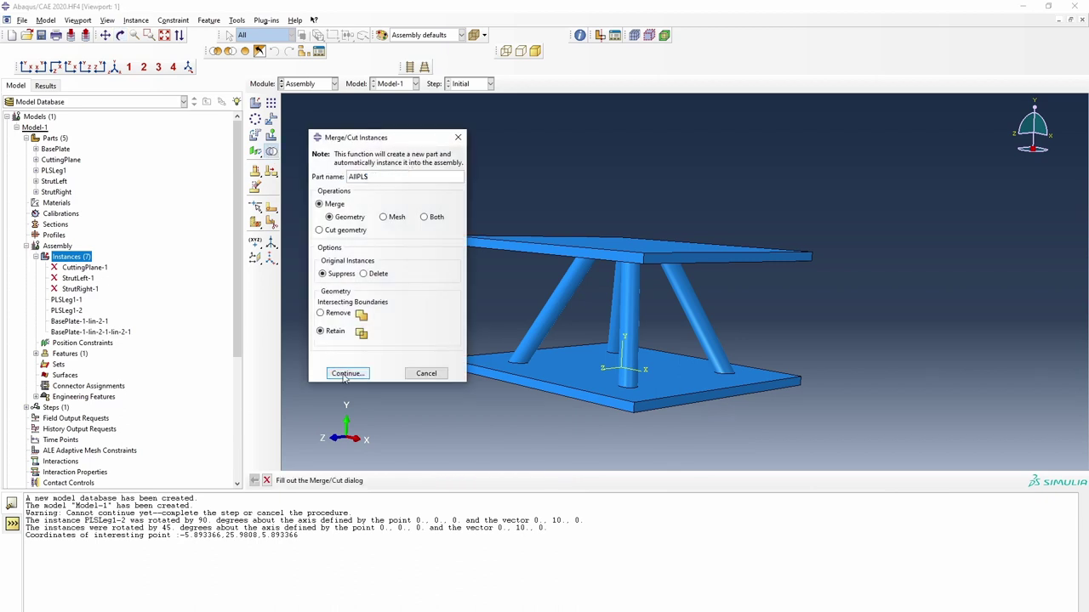
left_click(345, 375)
left_click_drag(405, 137, 868, 471)
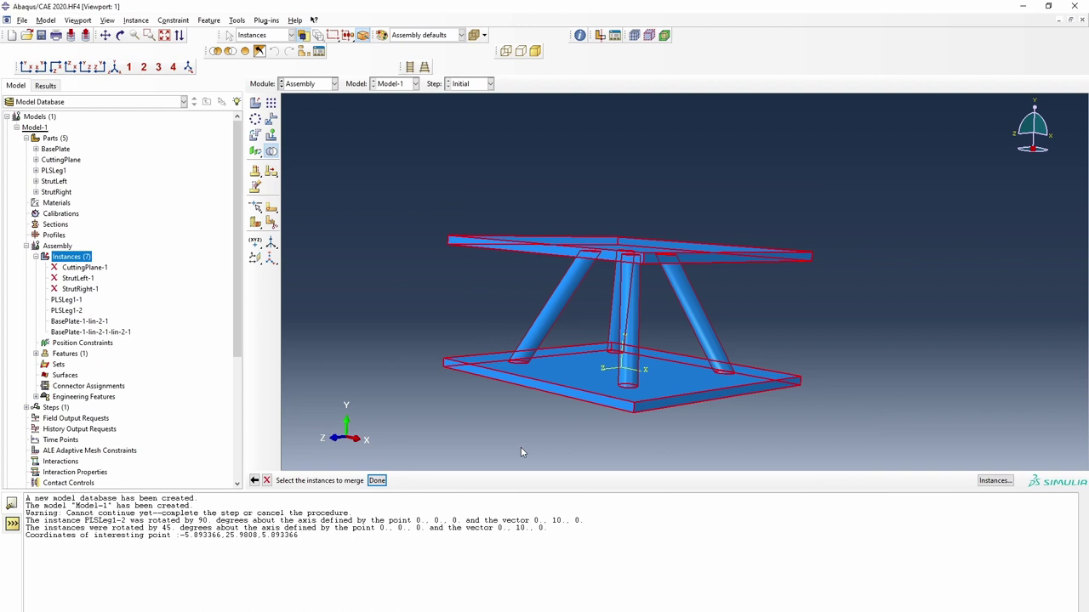
left_click(377, 481)
left_click(120, 34)
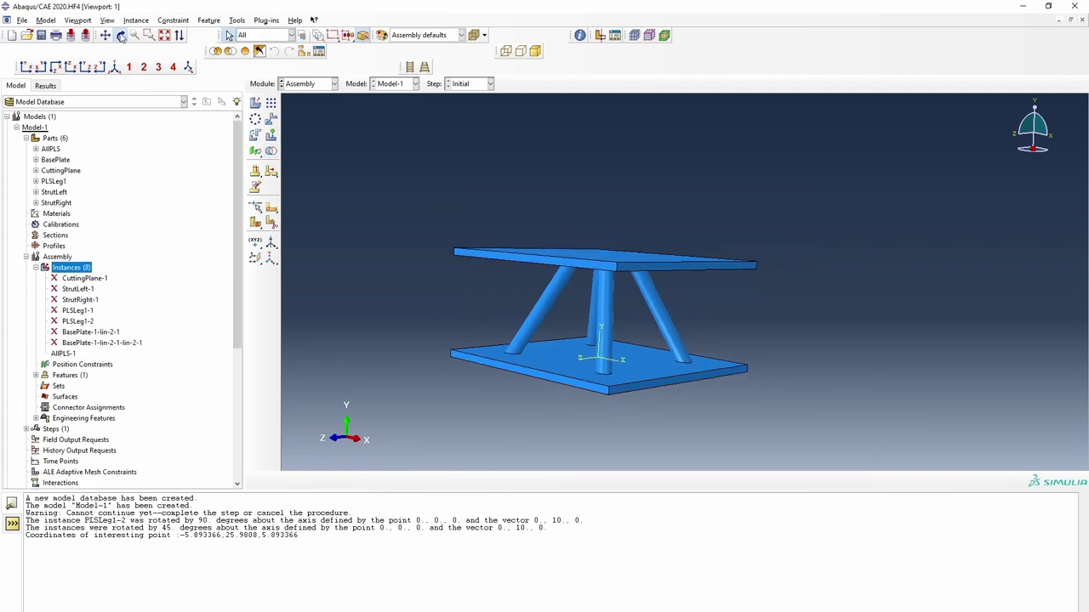
left_click_drag(562, 289, 477, 213)
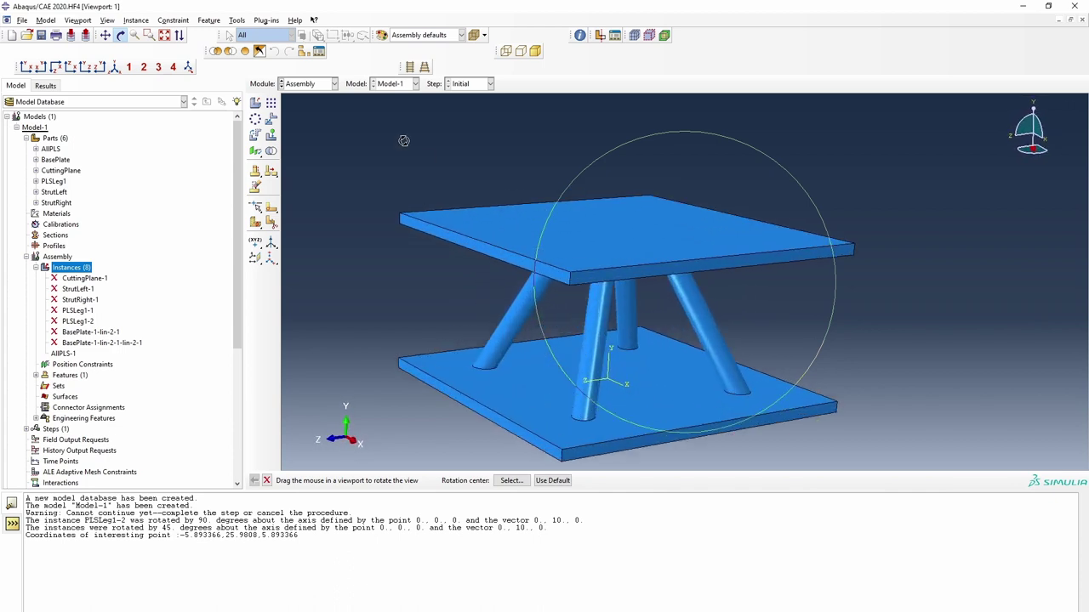
right_click(406, 138)
left_click(451, 219)
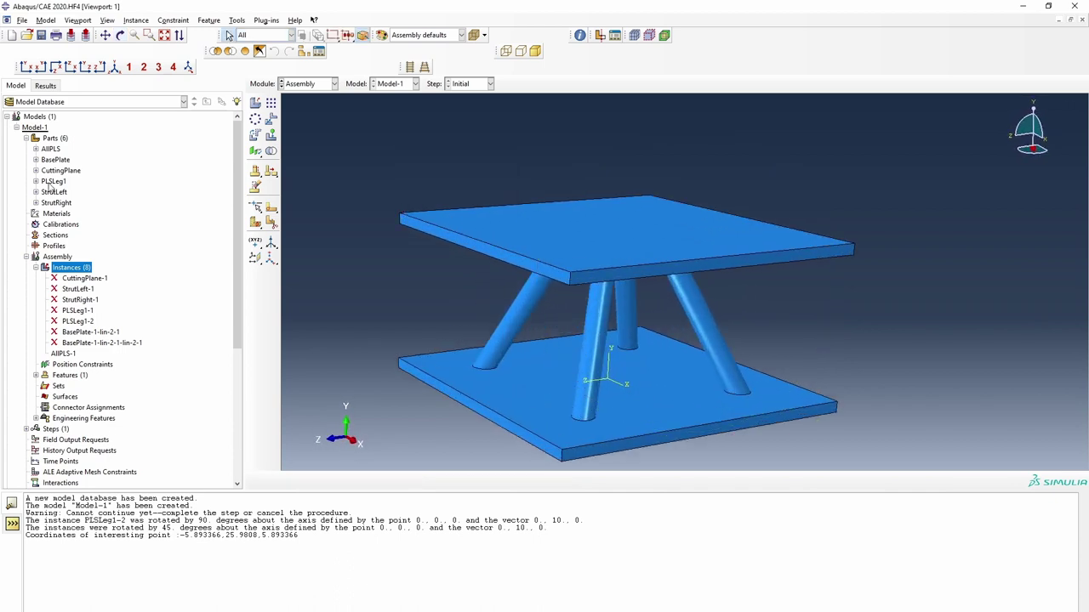
left_click(36, 267)
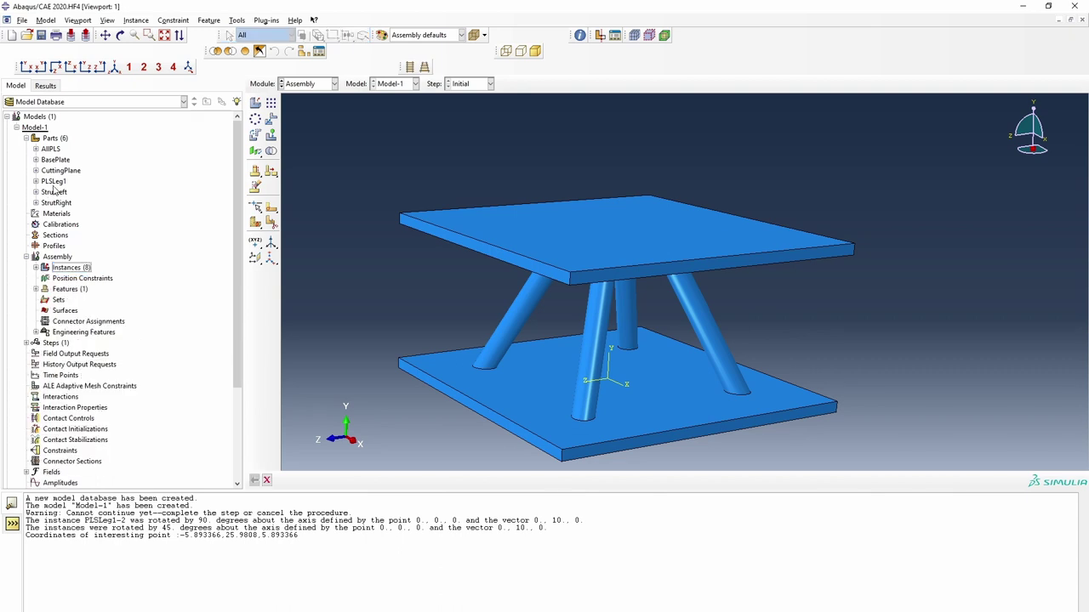
Seed the AllPLS part with the default global seed size
left_click(36, 149)
double_click(81, 256)
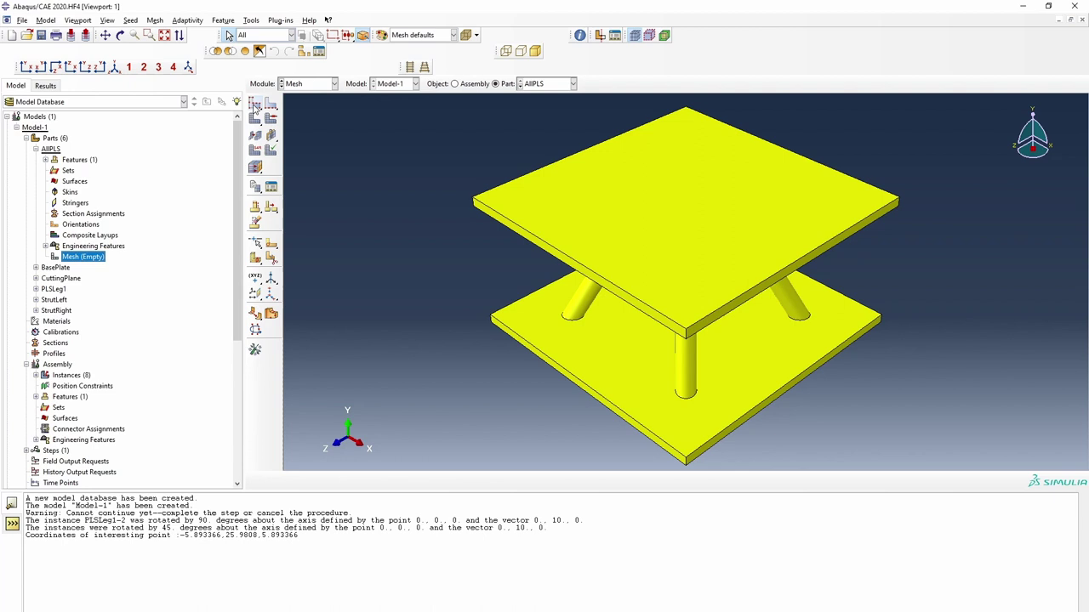
left_click(254, 103)
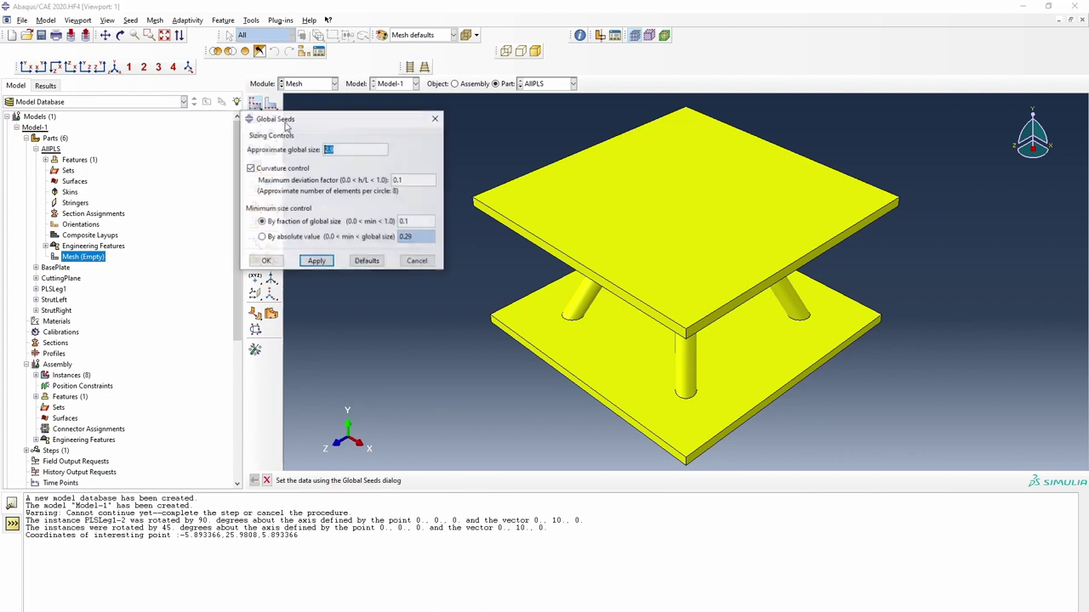
left_click(267, 262)
Assign tetrahedral mesh controls to all AllPLS cells
left_click(271, 119)
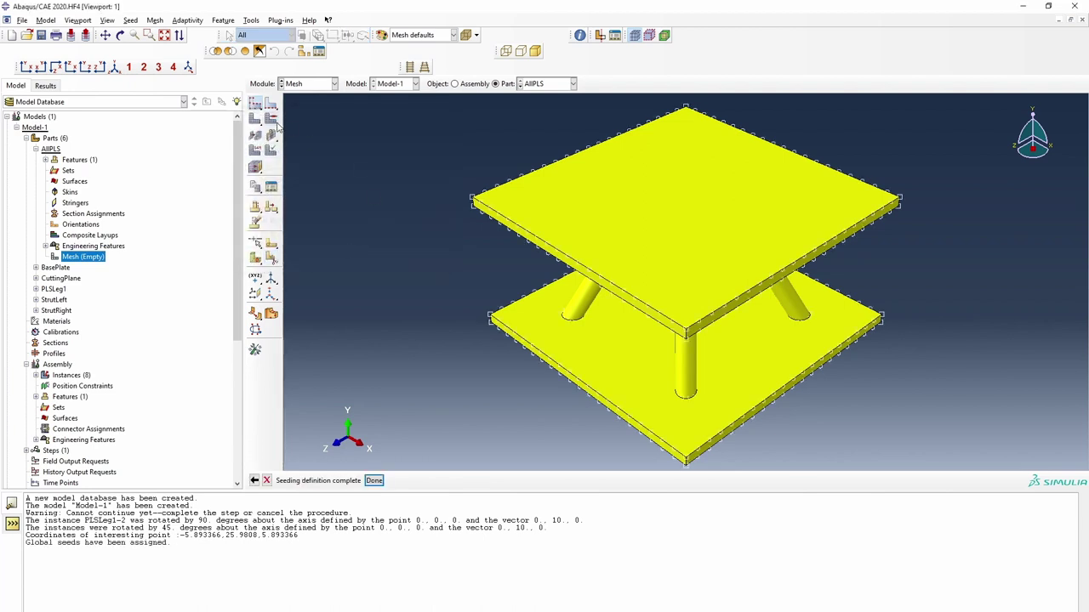
scroll(364, 206, "down", 2)
left_click_drag(409, 130, 545, 465)
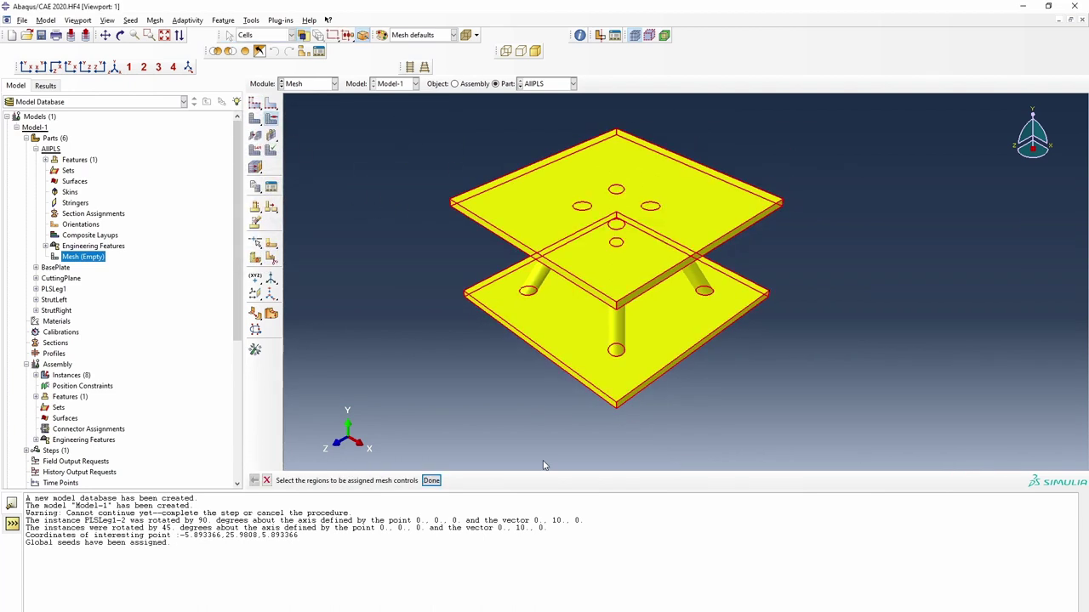
left_click(432, 481)
left_click(109, 142)
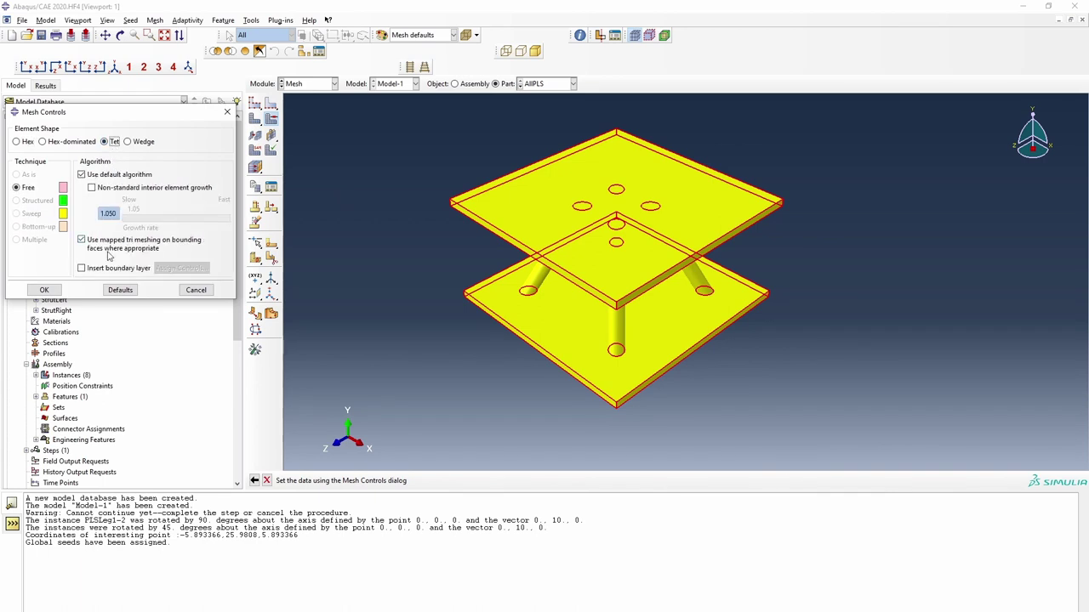
left_click(44, 290)
Mesh AllPLS, generating 9511 C3D10 tetrahedral elements
left_click(270, 135)
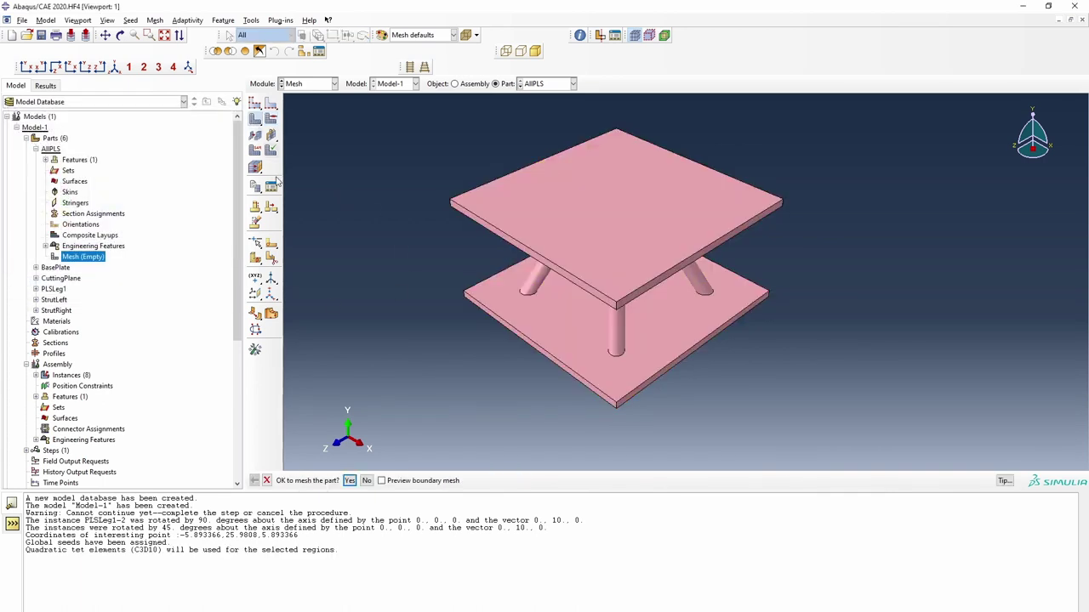
left_click(350, 480)
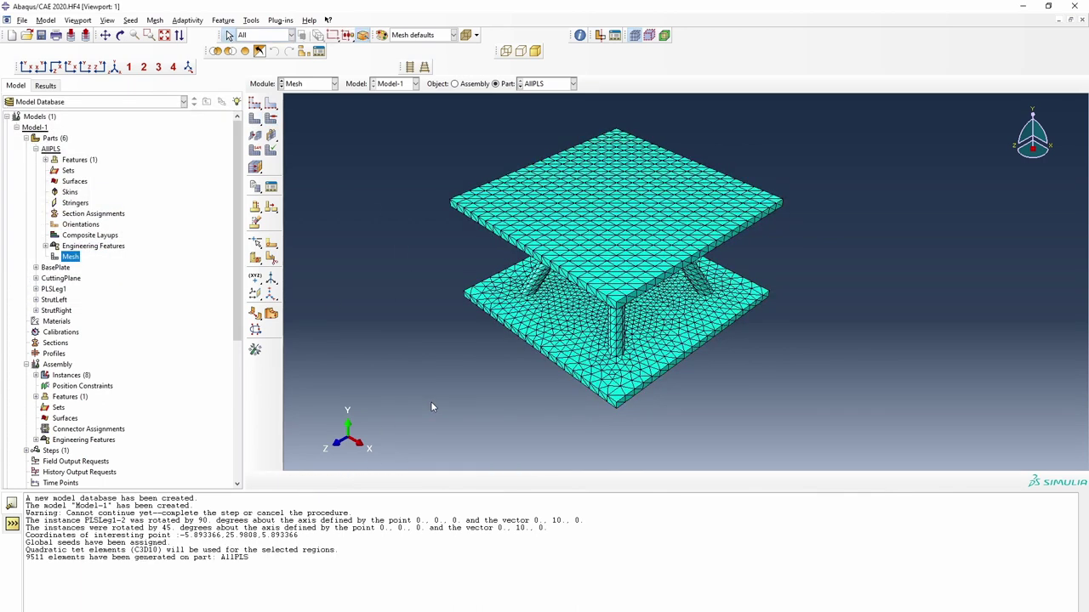
left_click(120, 35)
left_click_drag(629, 212, 612, 231)
right_click(398, 203)
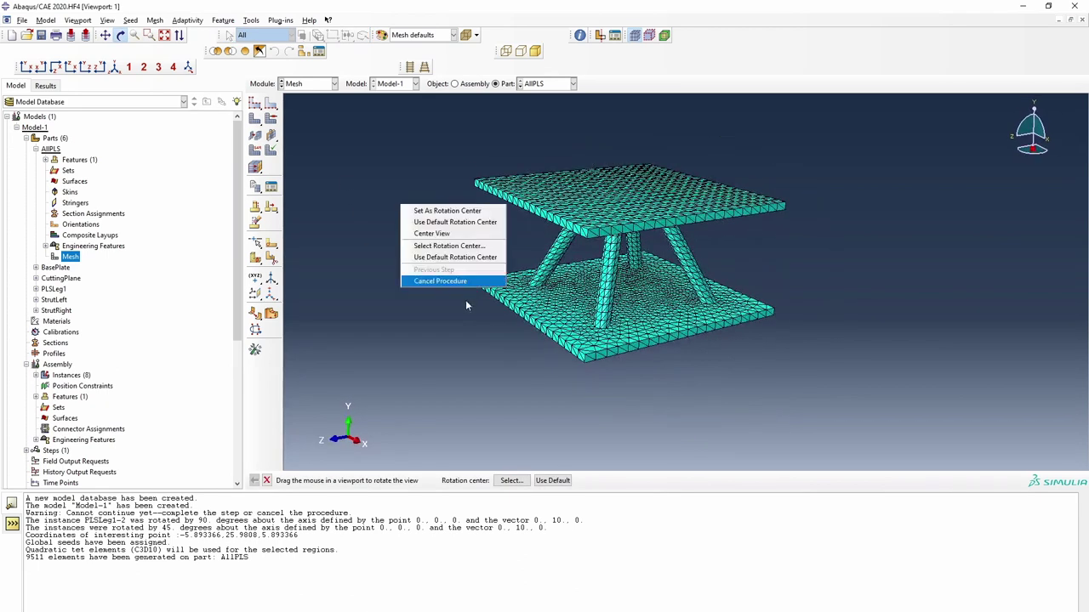
left_click(438, 281)
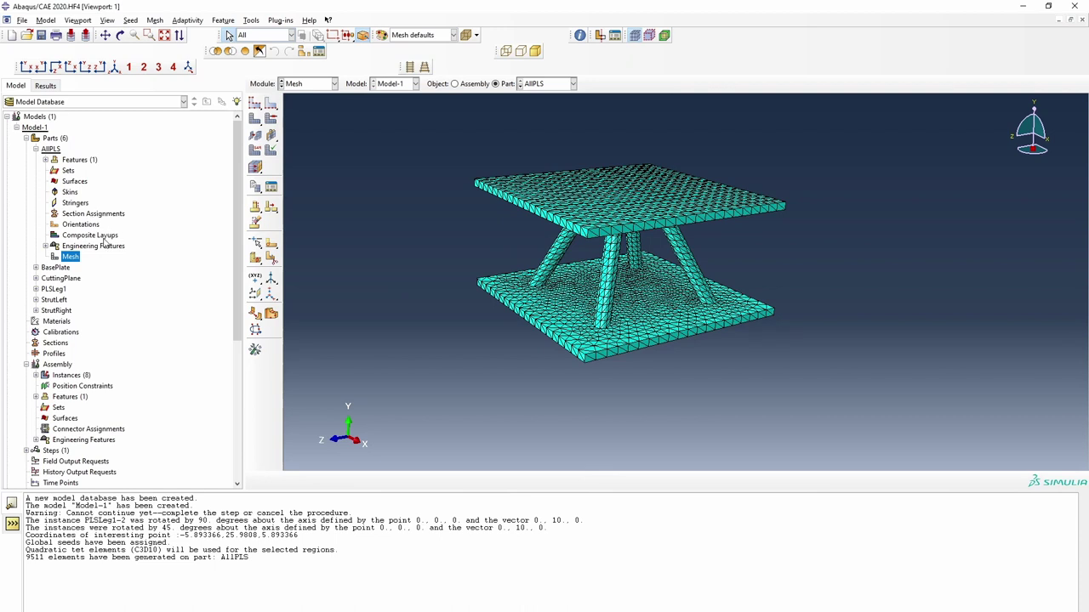
double_click(60, 321)
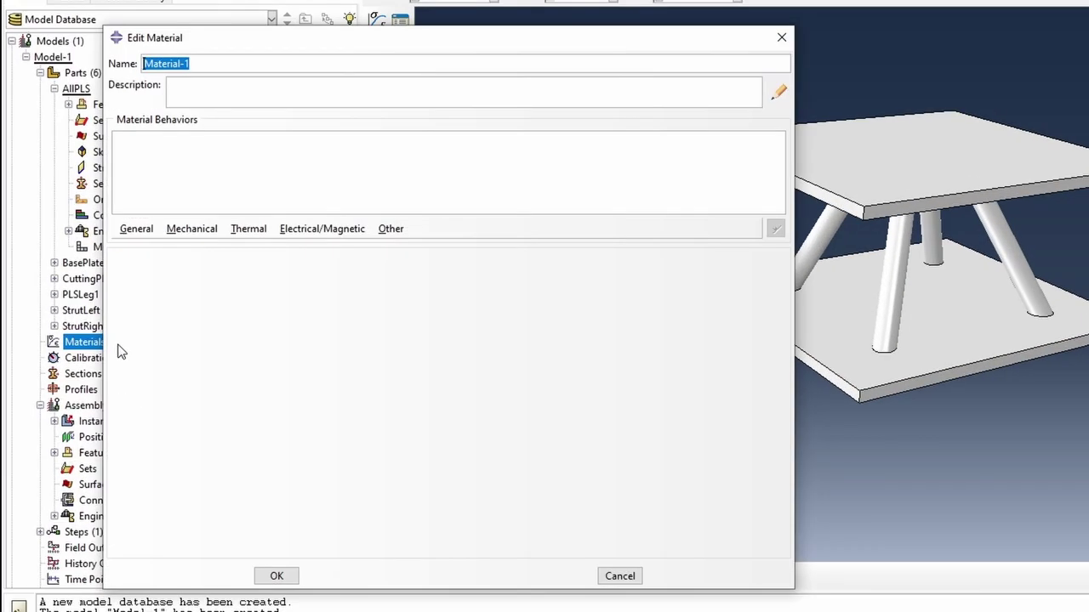
Name the material PLA and add Elastic and Ductile Damage behaviours
type("PLA")
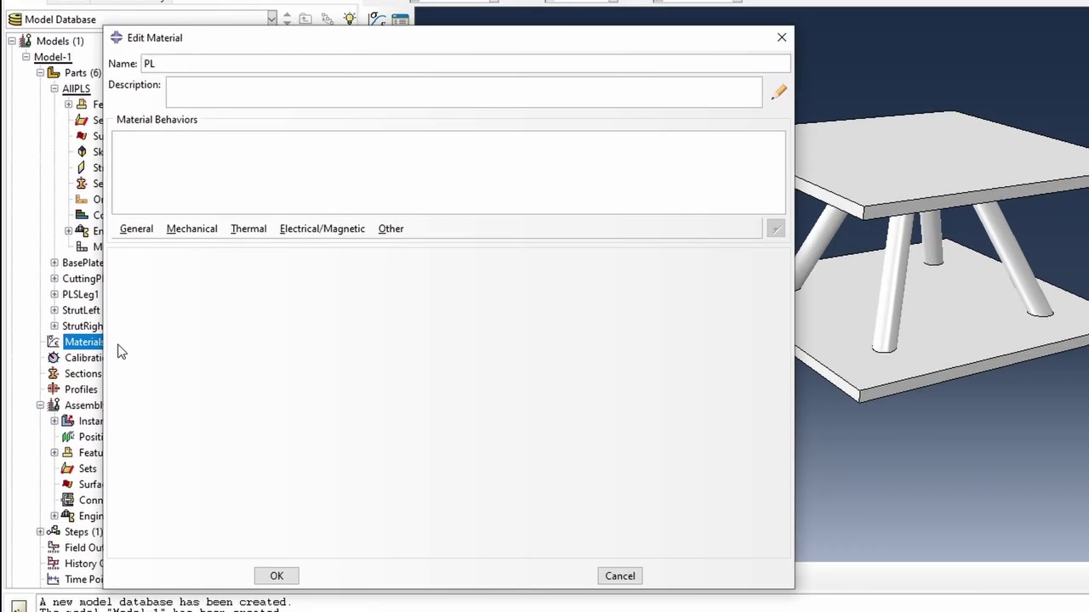
left_click(192, 228)
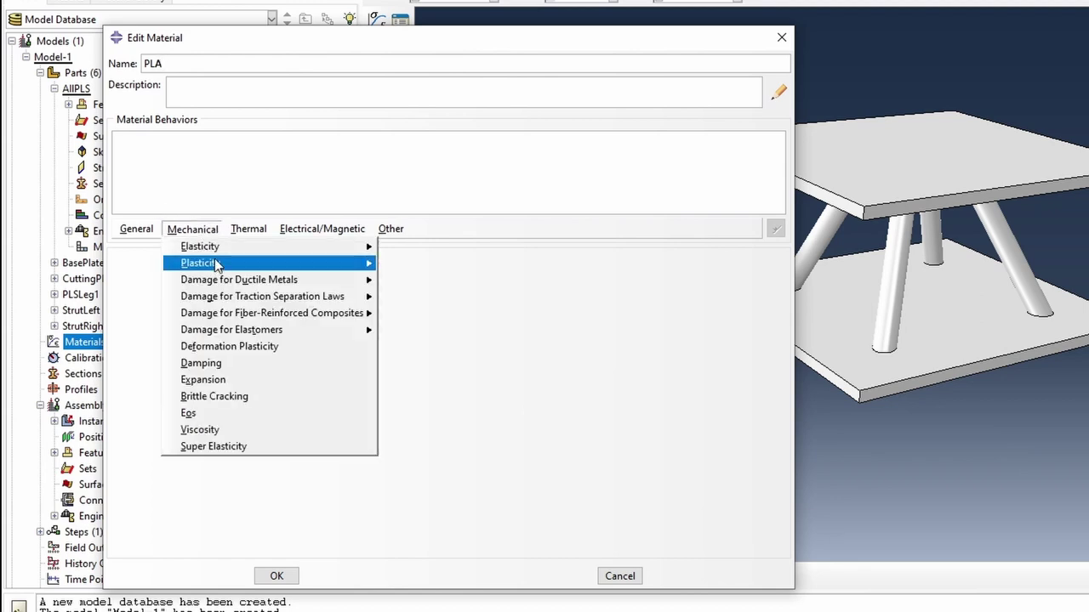
mouse_move(366, 246)
left_click(407, 248)
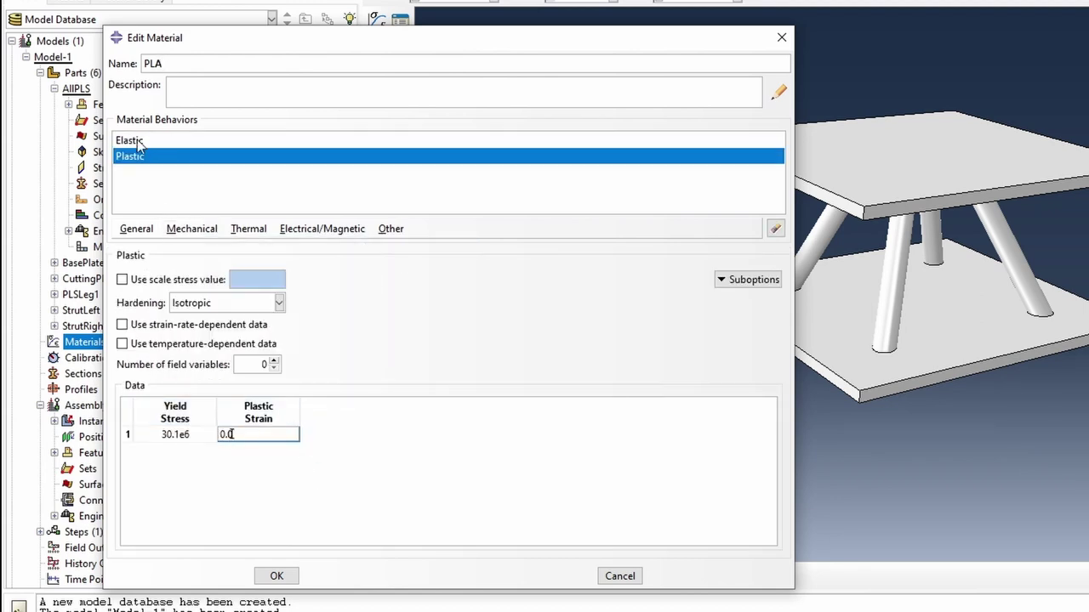
left_click(193, 229)
mouse_move(207, 280)
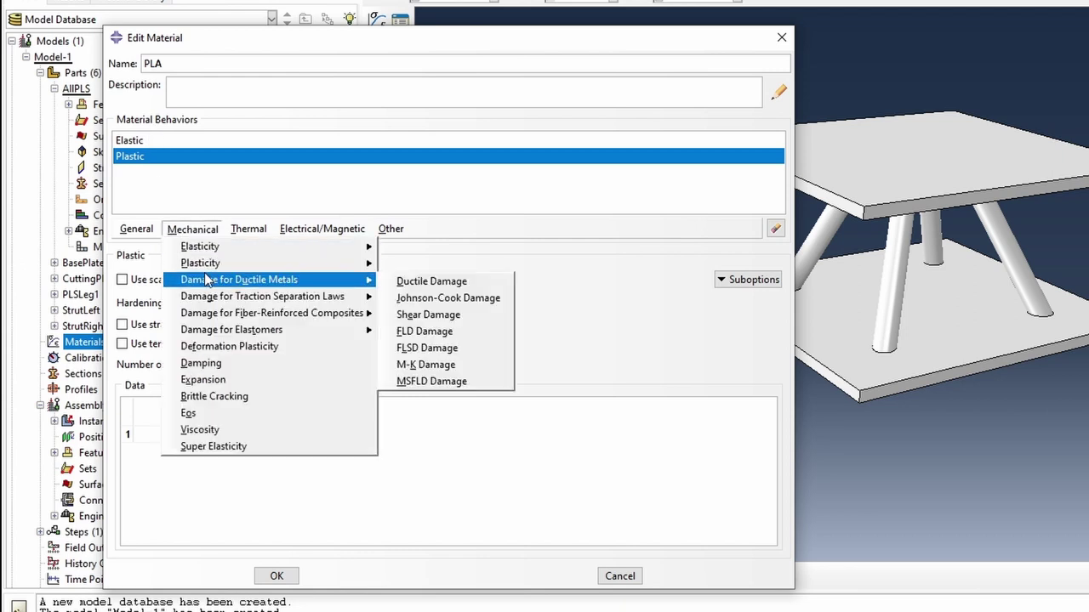
left_click(404, 283)
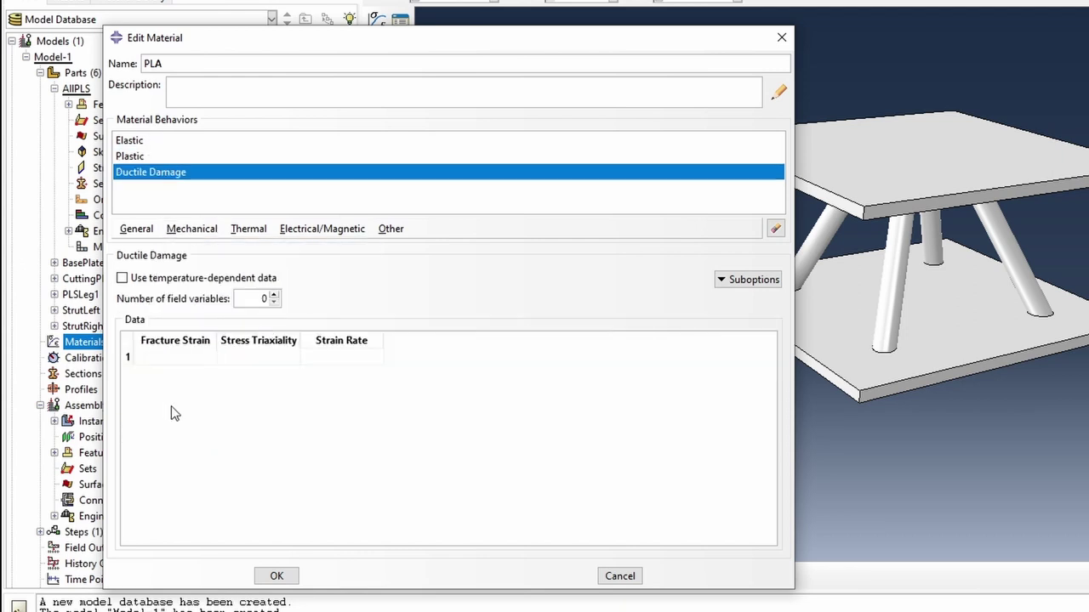
Enter ductile damage data: fracture strain 0.10, triaxiality -0.33, strain rate 1.0
left_click(194, 359)
type("0.10")
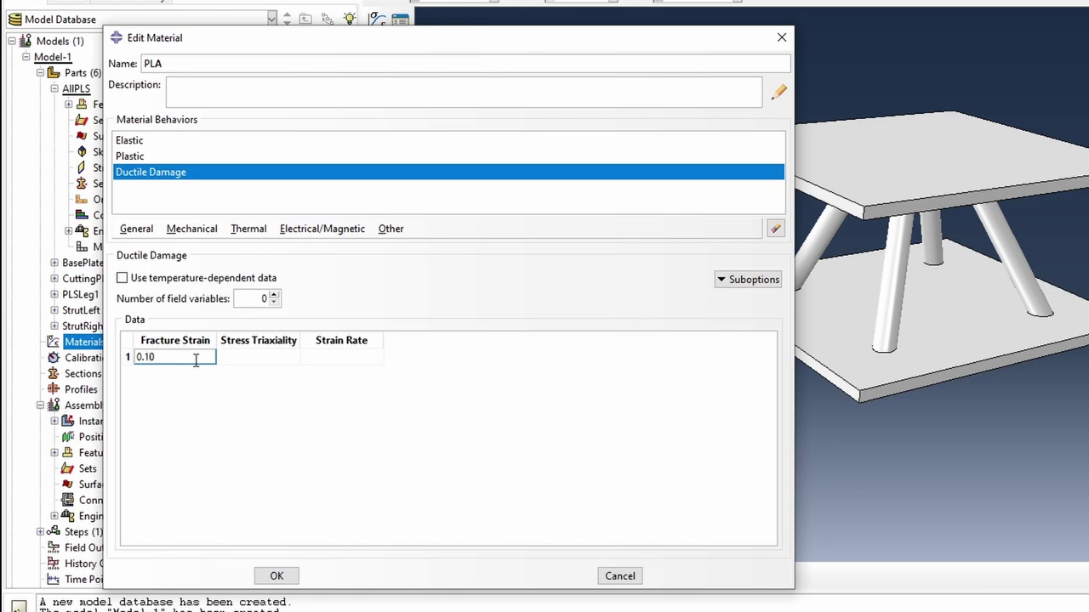
key("Tab")
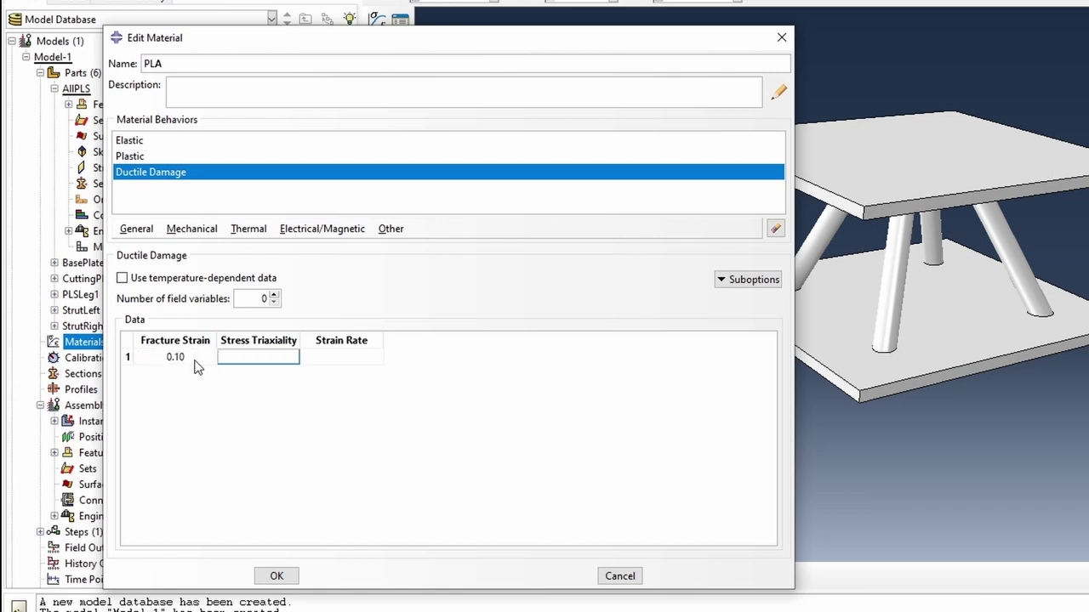
type("-0.33")
key("Tab")
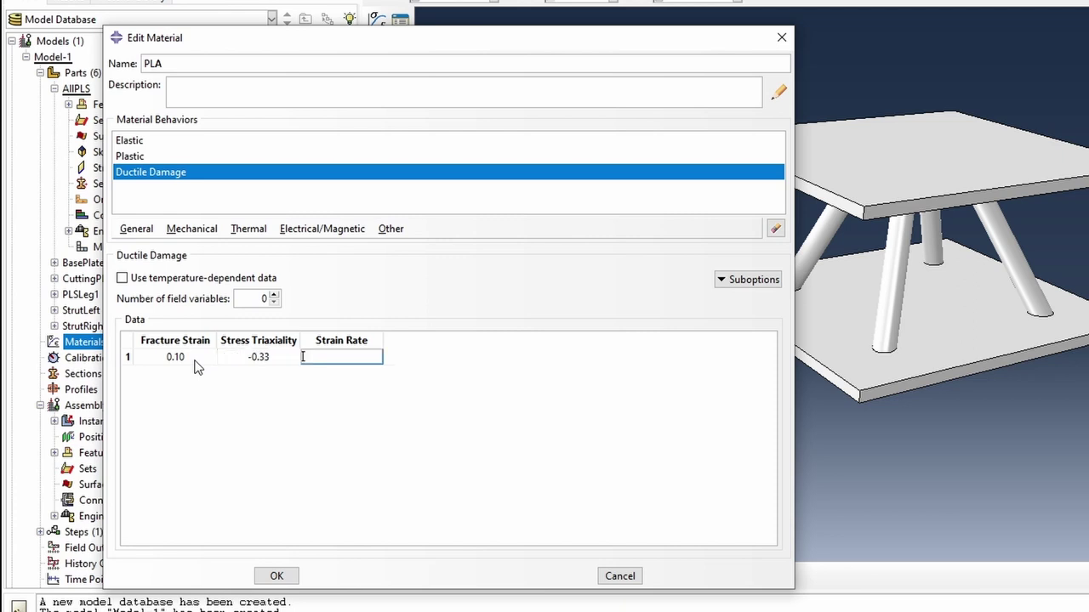
type("1.0")
left_click(277, 577)
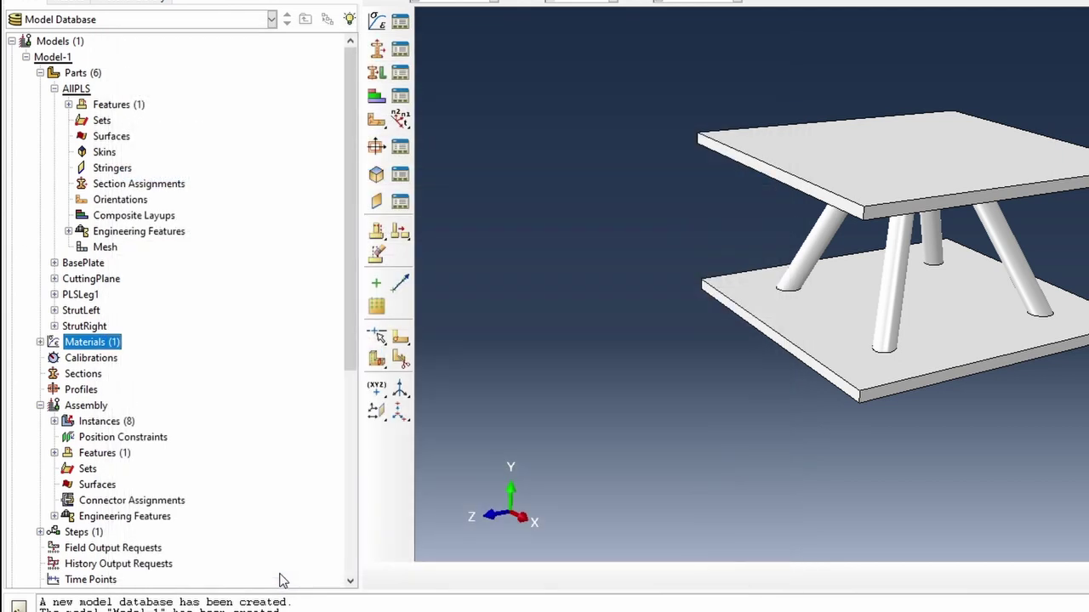
Create material alum with elastic properties E = 70e9 and Poisson's ratio 0.33
double_click(89, 344)
type("a")
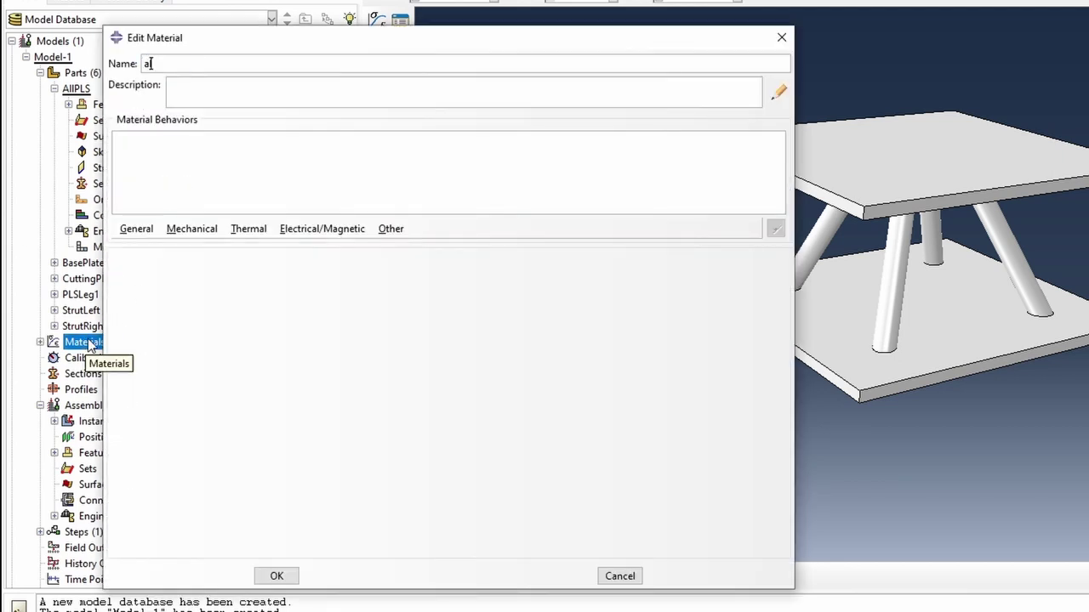
type("lum")
left_click(191, 229)
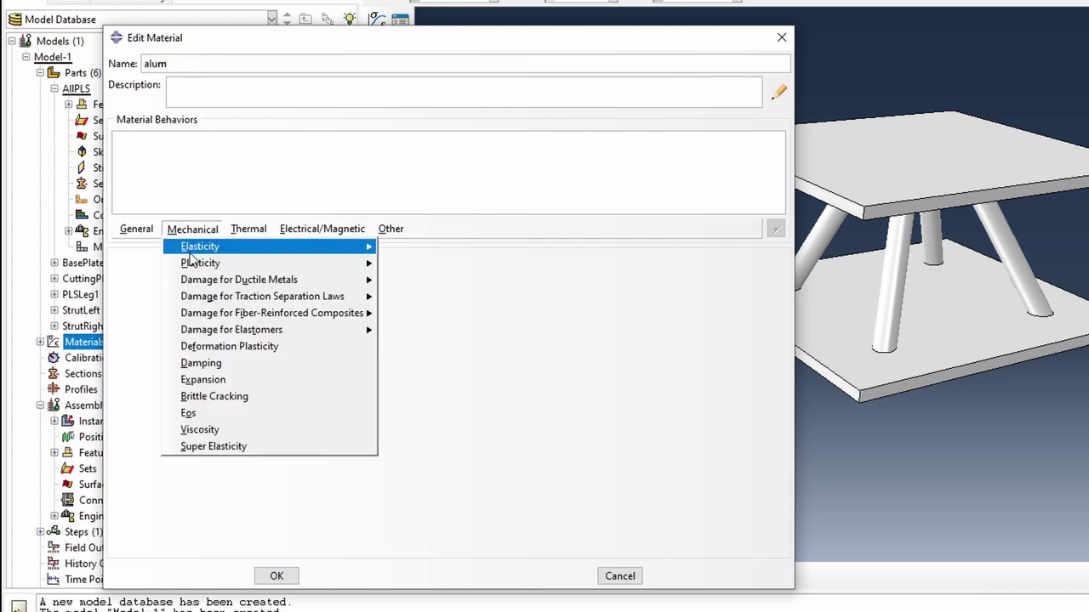
mouse_move(195, 255)
left_click(418, 252)
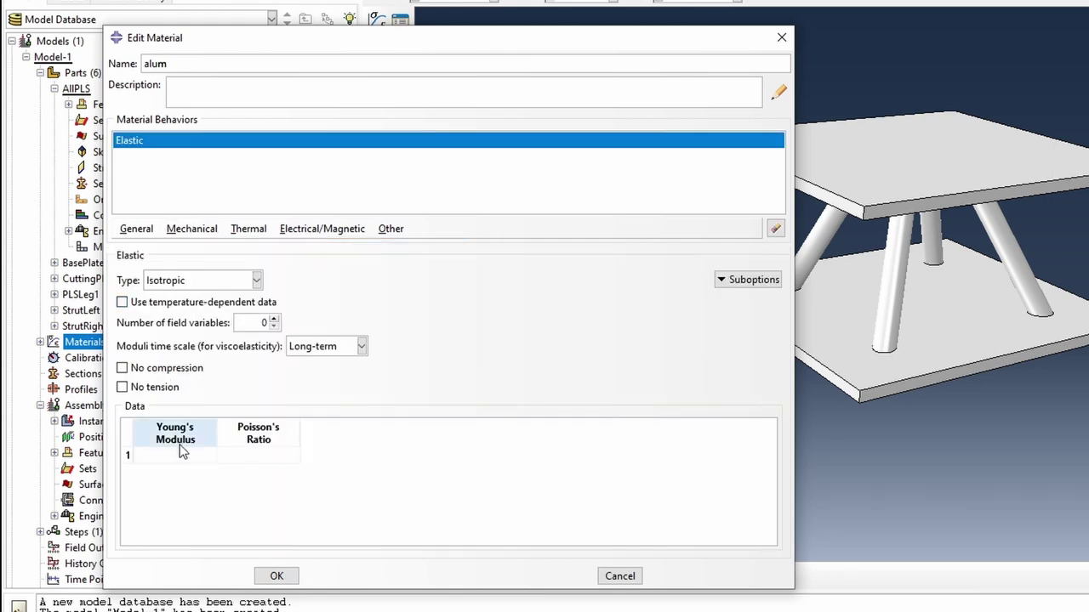
left_click(177, 455)
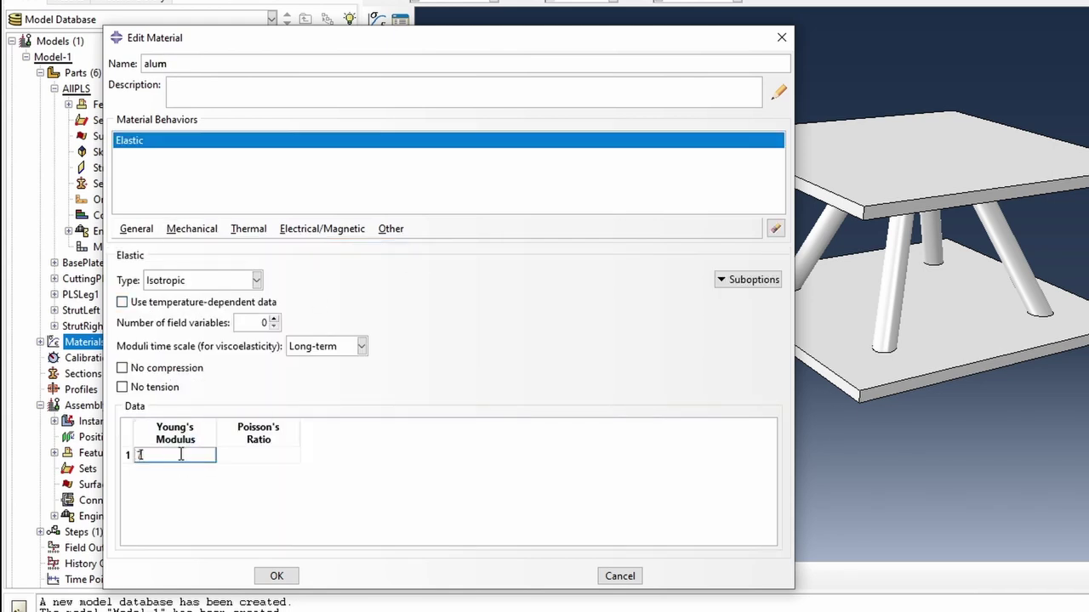
type("70e9")
key("Tab")
type("0.33")
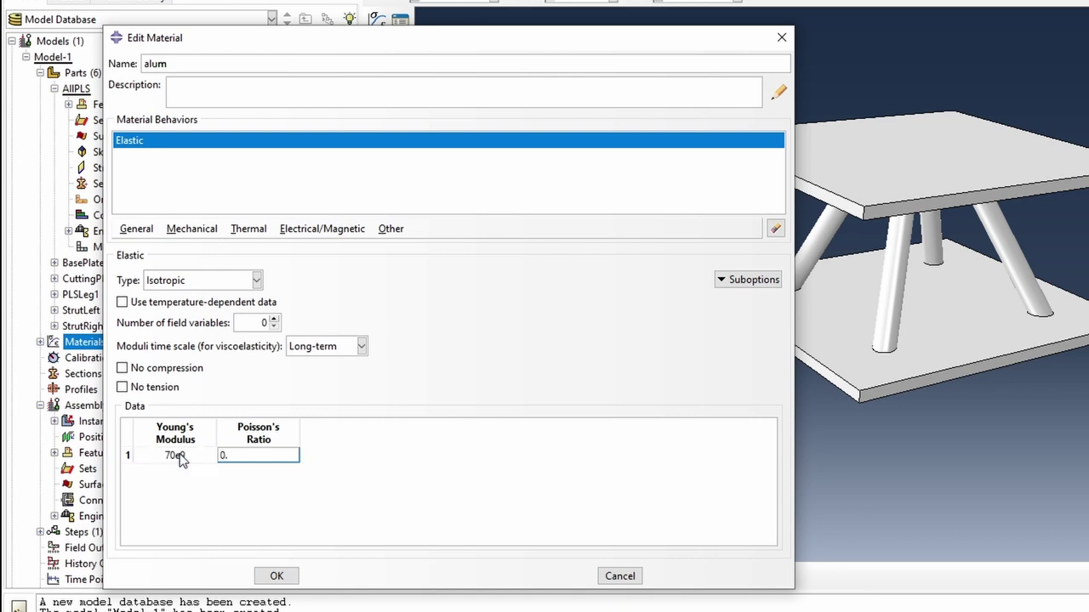
left_click(276, 576)
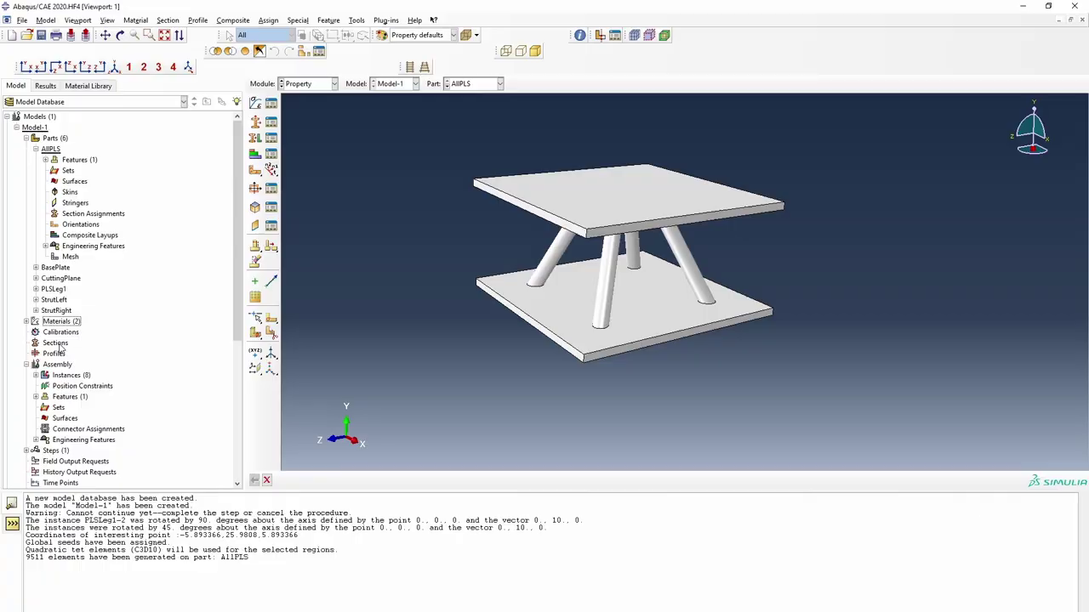
Create solid homogeneous section alumSection using material alum
double_click(81, 344)
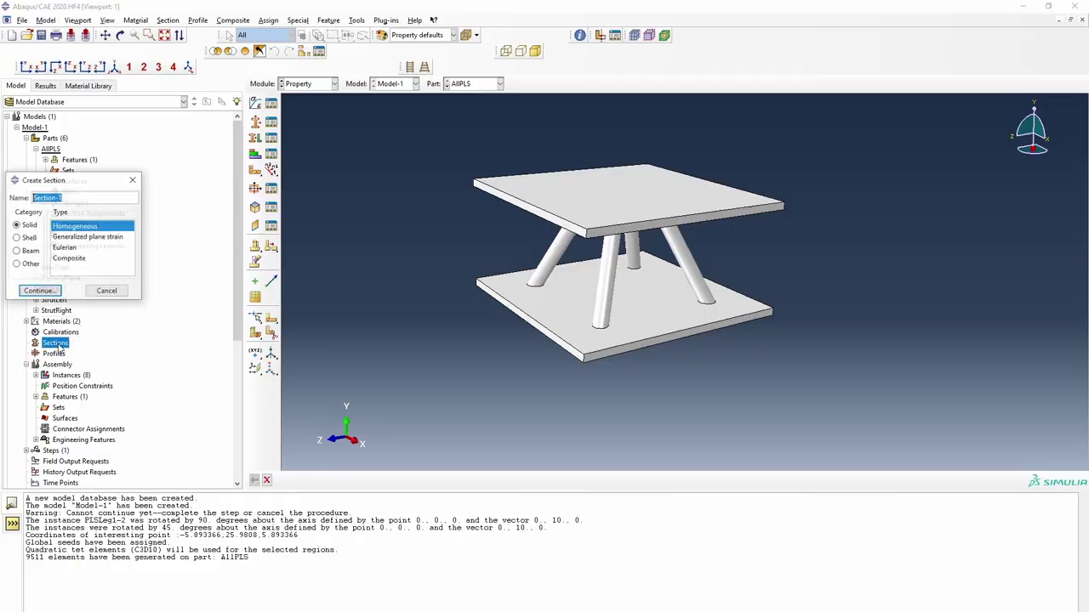
type("alumSection")
key("Return")
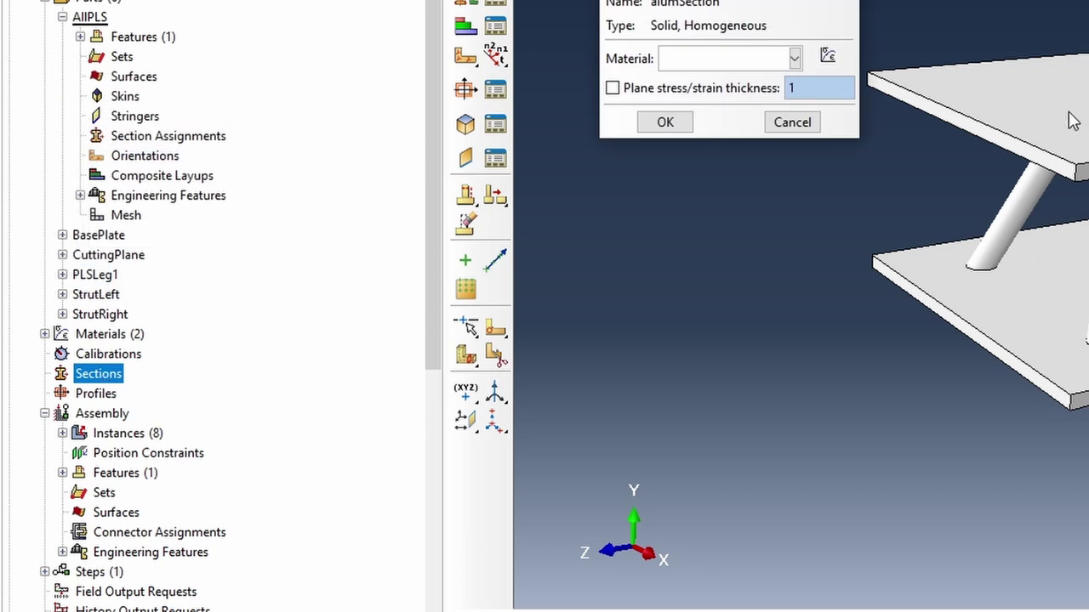
left_click(740, 57)
left_click(676, 102)
left_click(665, 122)
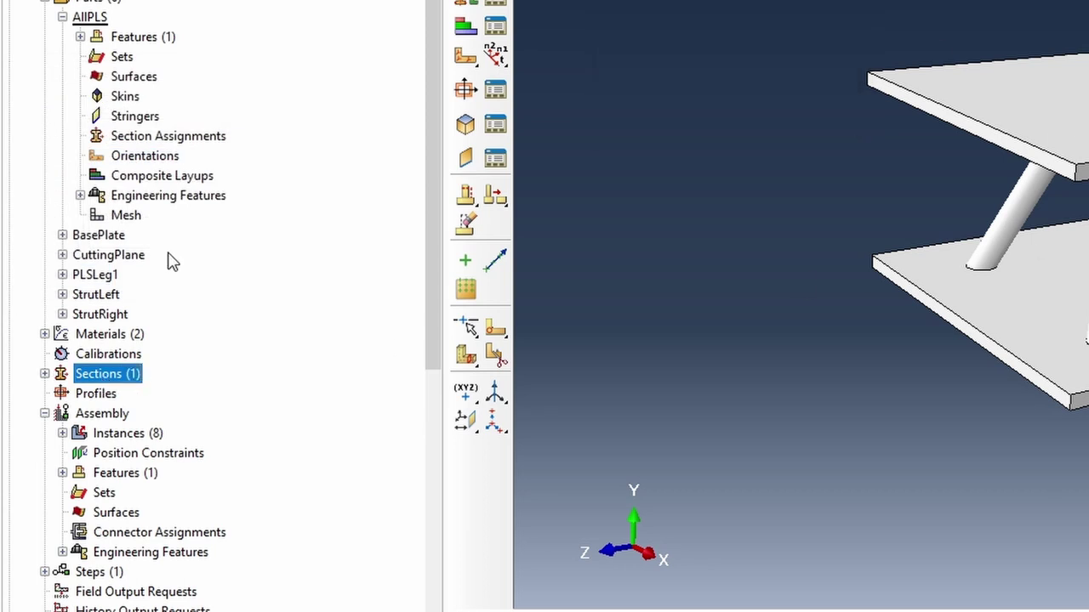
Create solid homogeneous section plaSection using material PLA
double_click(108, 375)
type("plaSection")
key("Return")
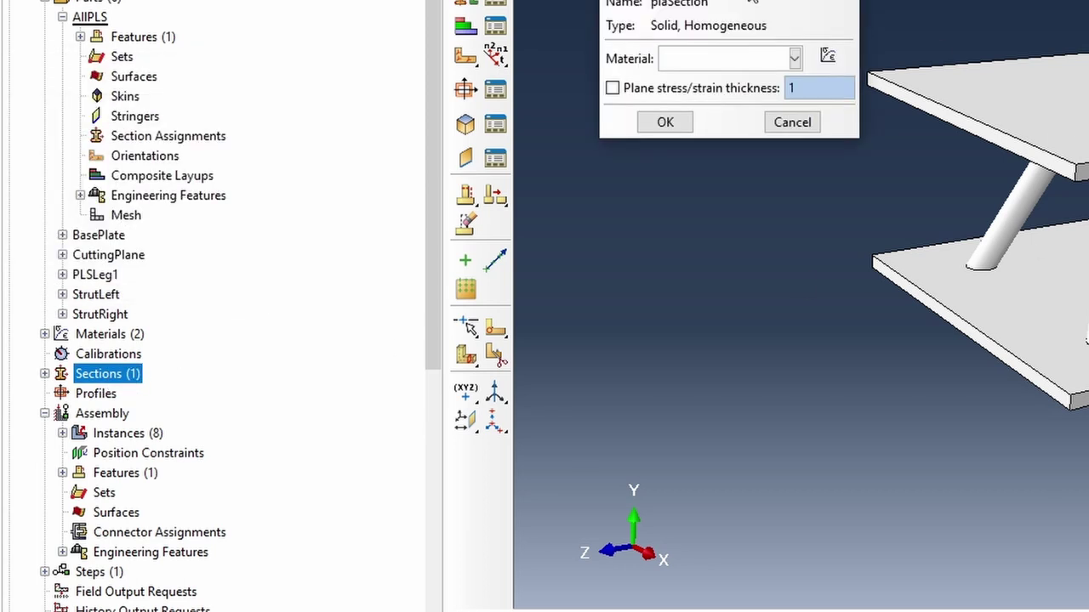
left_click(720, 61)
left_click(704, 83)
left_click(665, 121)
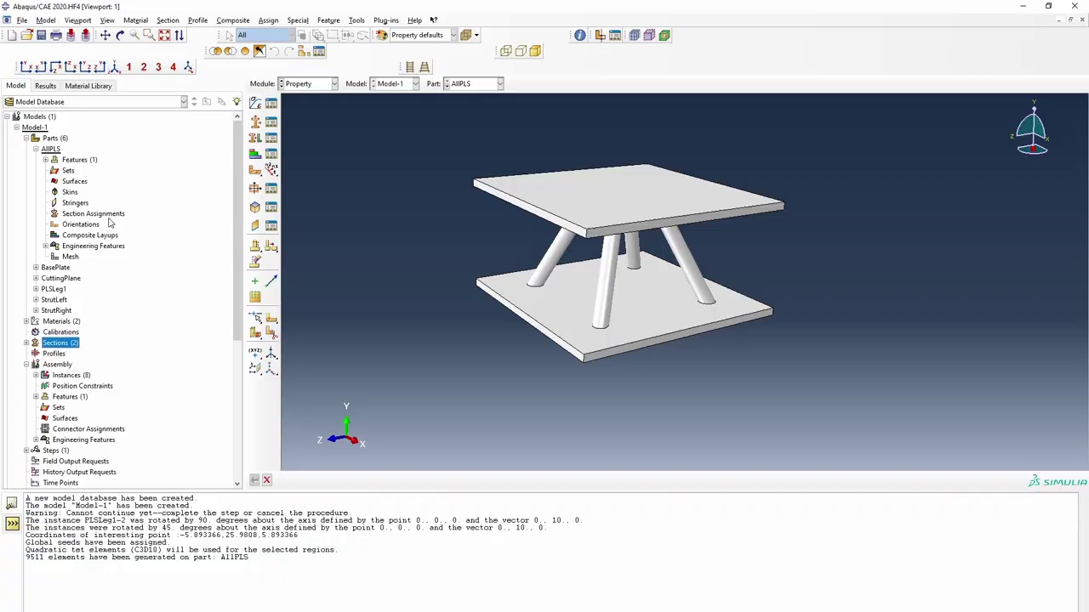
Assign alumSection to the top and bottom plates without creating a set
double_click(92, 213)
left_click(497, 283)
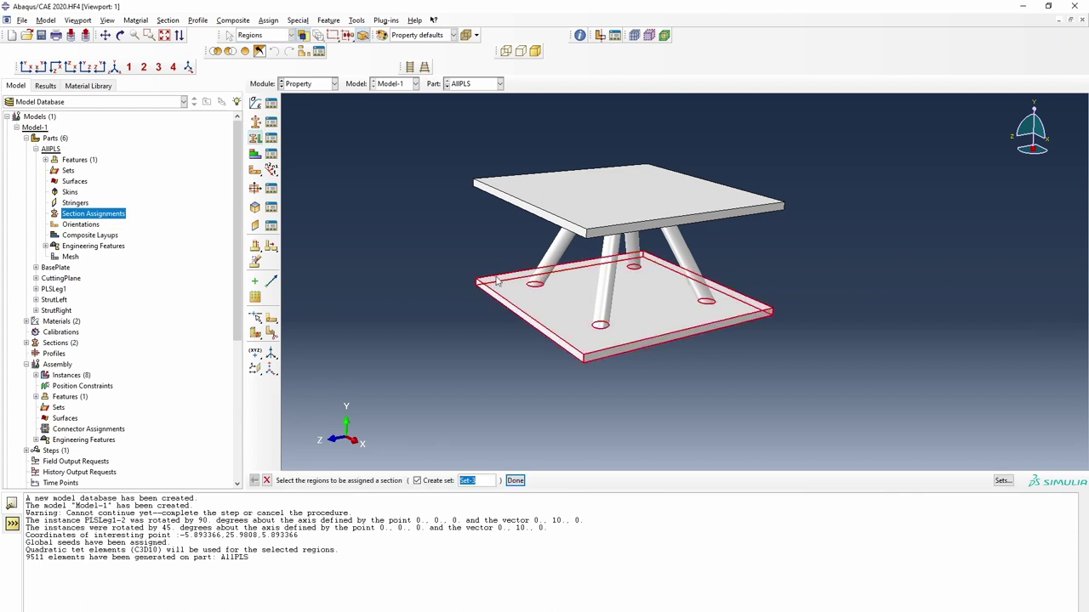
left_click(510, 196, "shift")
left_click(429, 482)
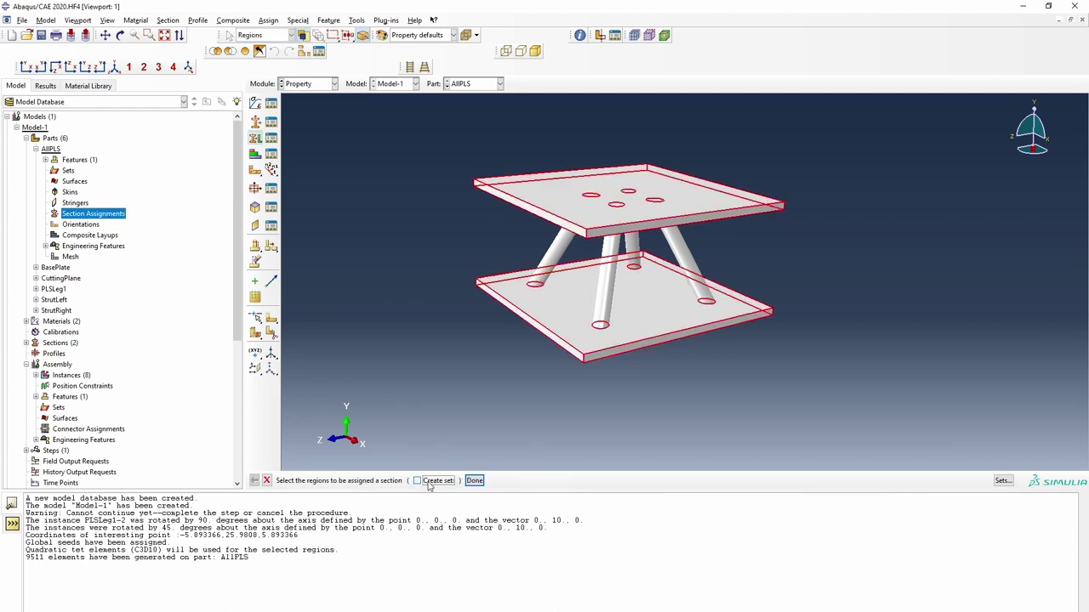
left_click(473, 482)
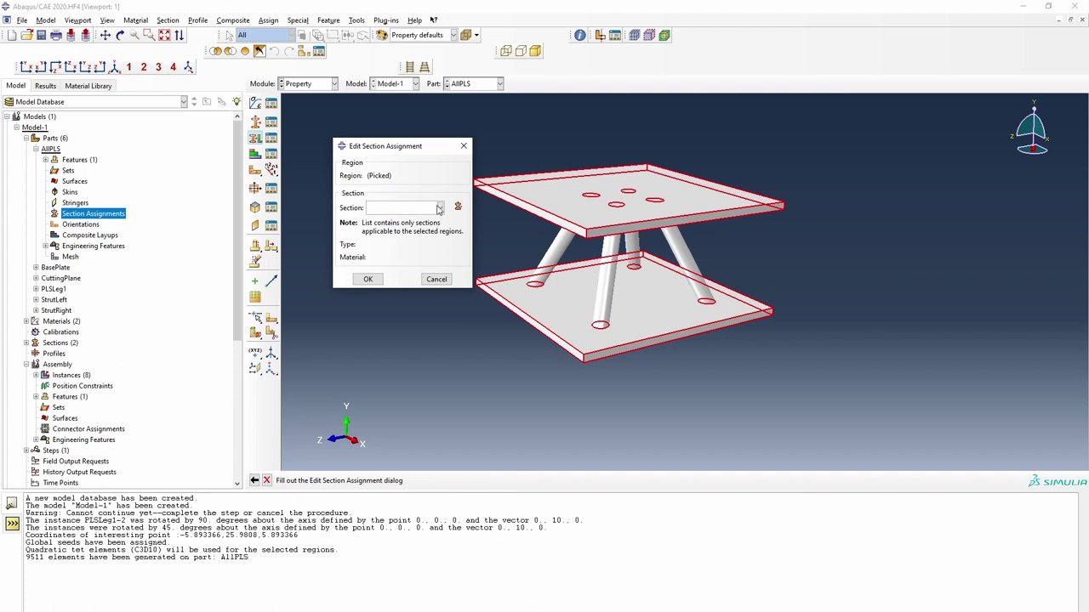
left_click(440, 208)
left_click(417, 221)
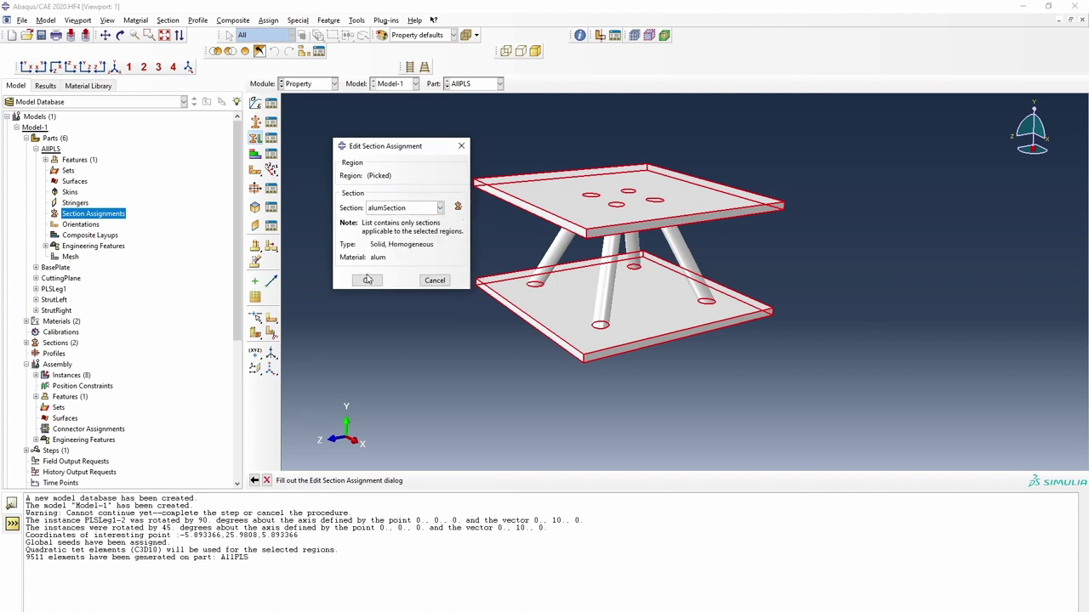
left_click(368, 279)
Assign plaSection to the four struts and colour-code the model by material
left_click_drag(501, 264, 706, 242)
left_click(473, 481)
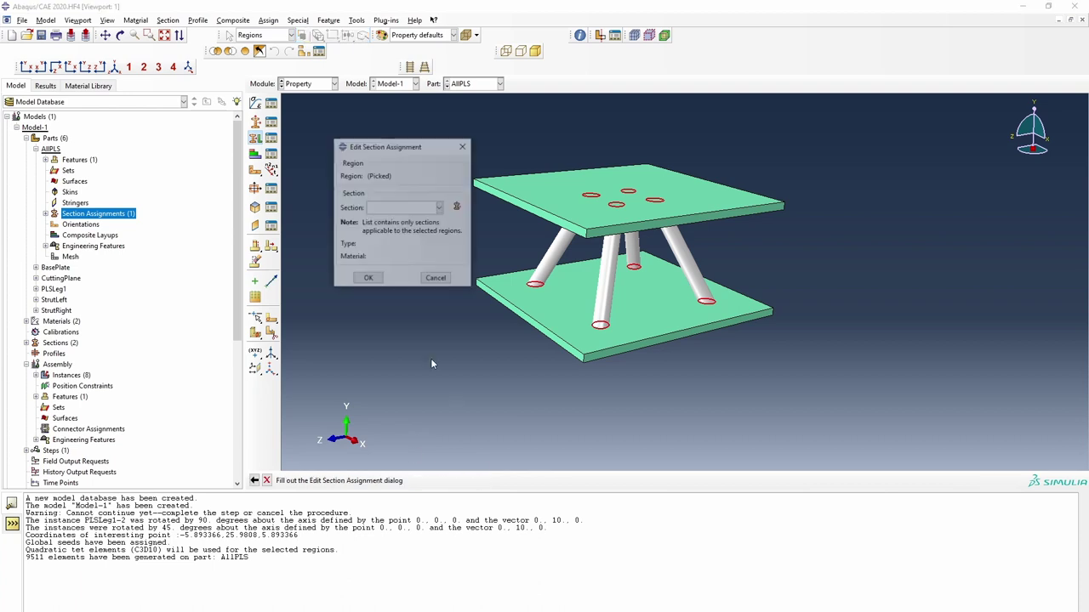
left_click(439, 207)
left_click(388, 231)
left_click(367, 279)
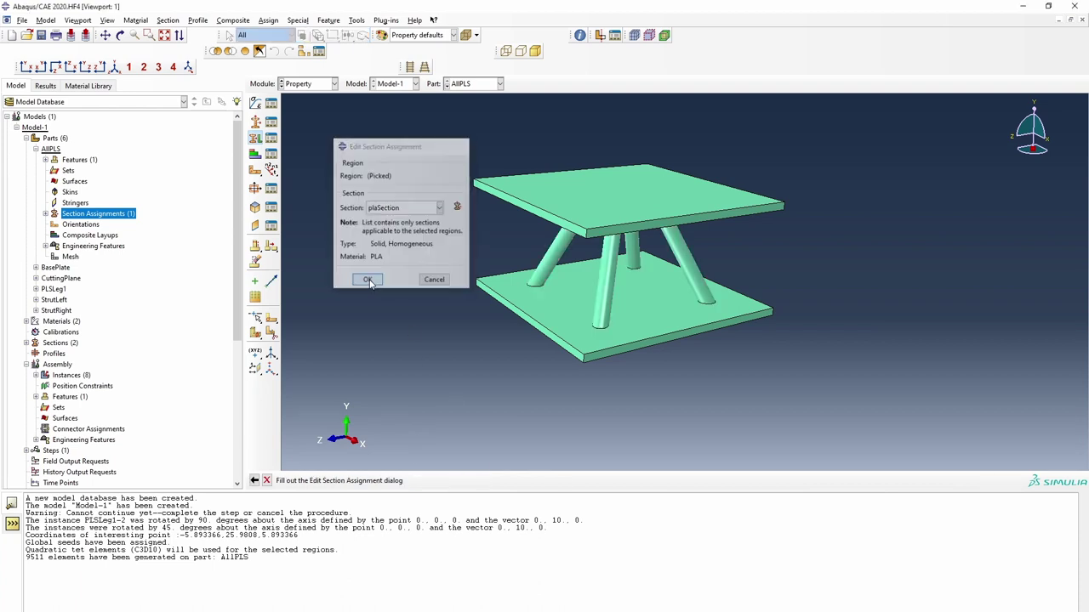
left_click(425, 34)
left_click(423, 80)
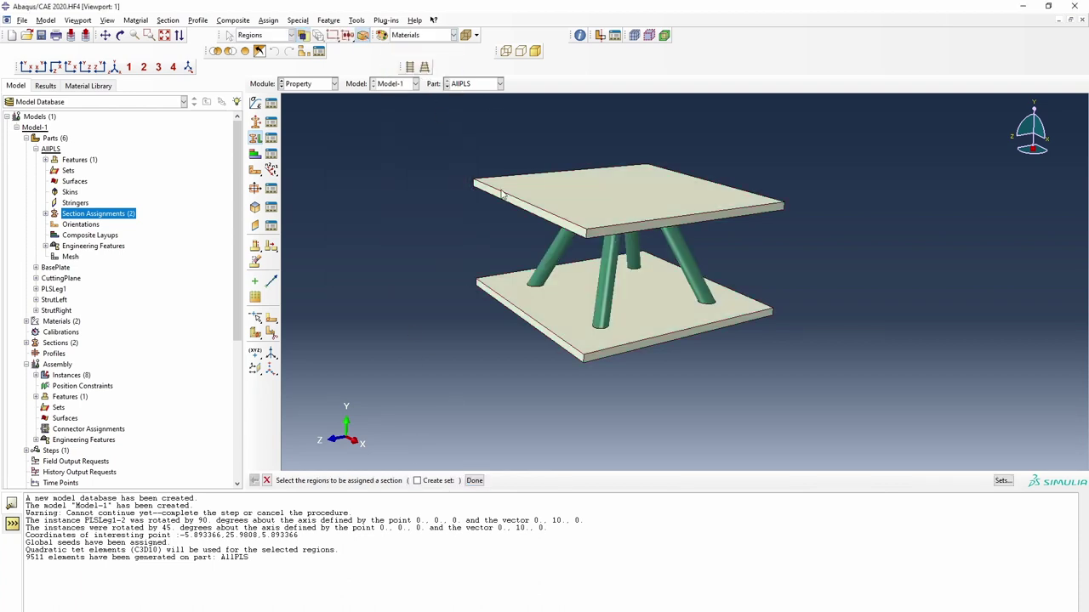
Show the mesh, then create geometry set baseSet containing the bottom plate
left_click(633, 38)
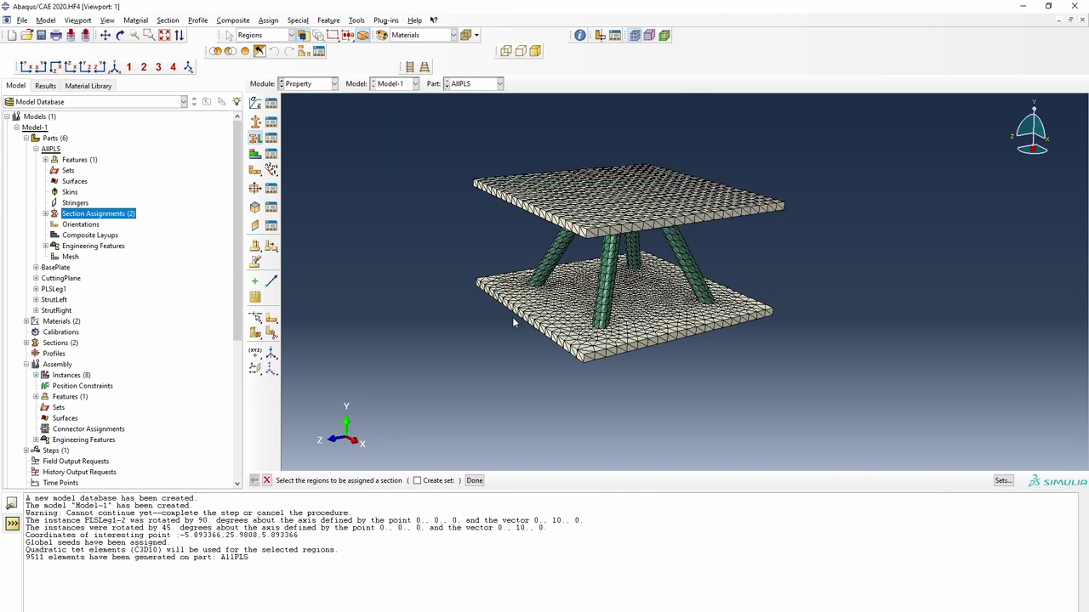
key("Escape")
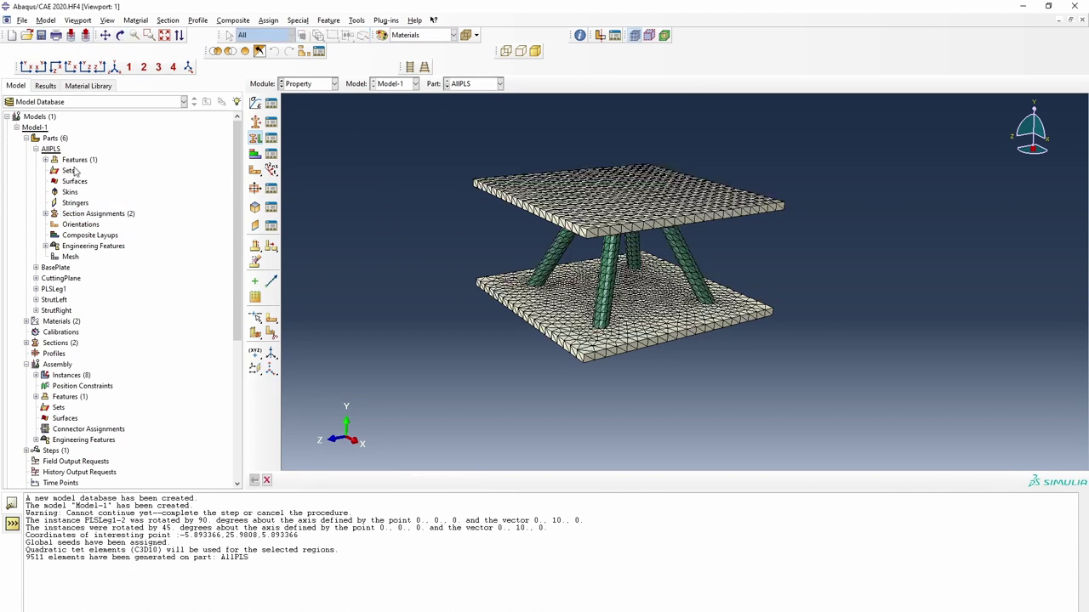
double_click(70, 172)
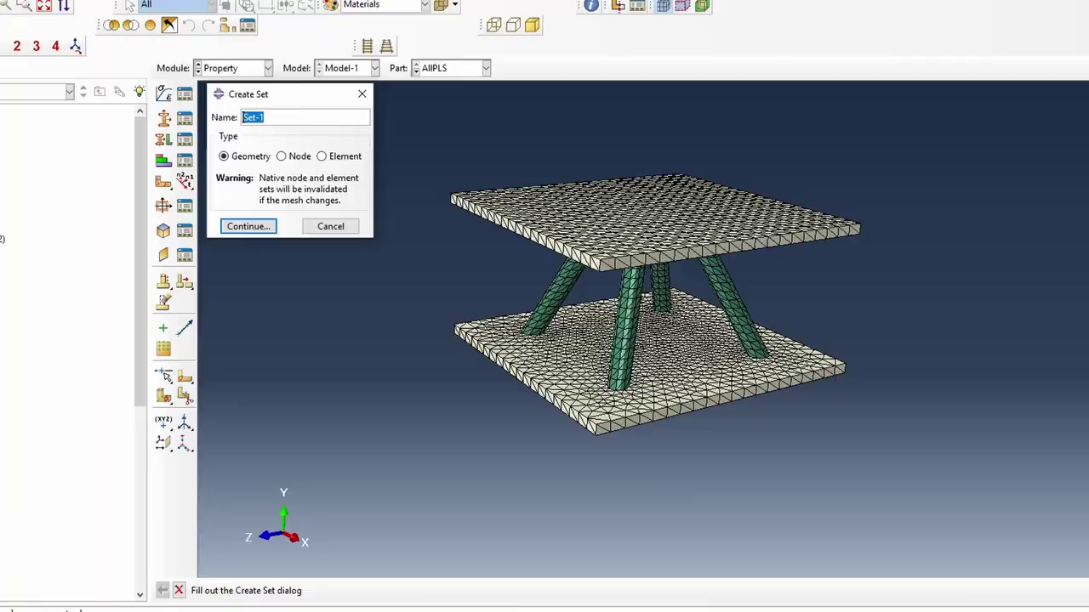
type("baseSet")
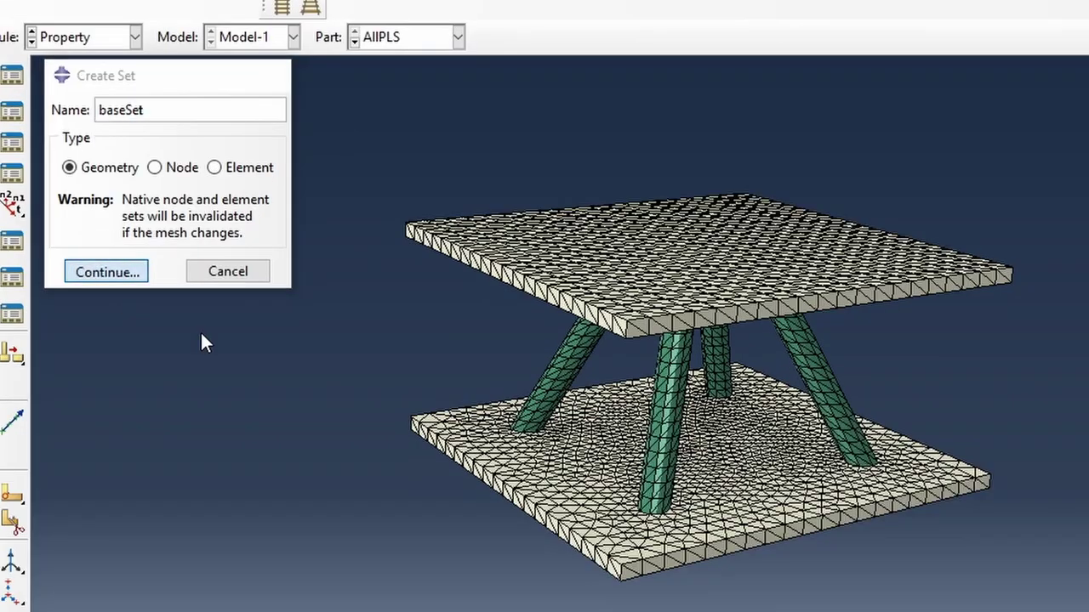
key("Return")
left_click_drag(456, 246, 489, 316)
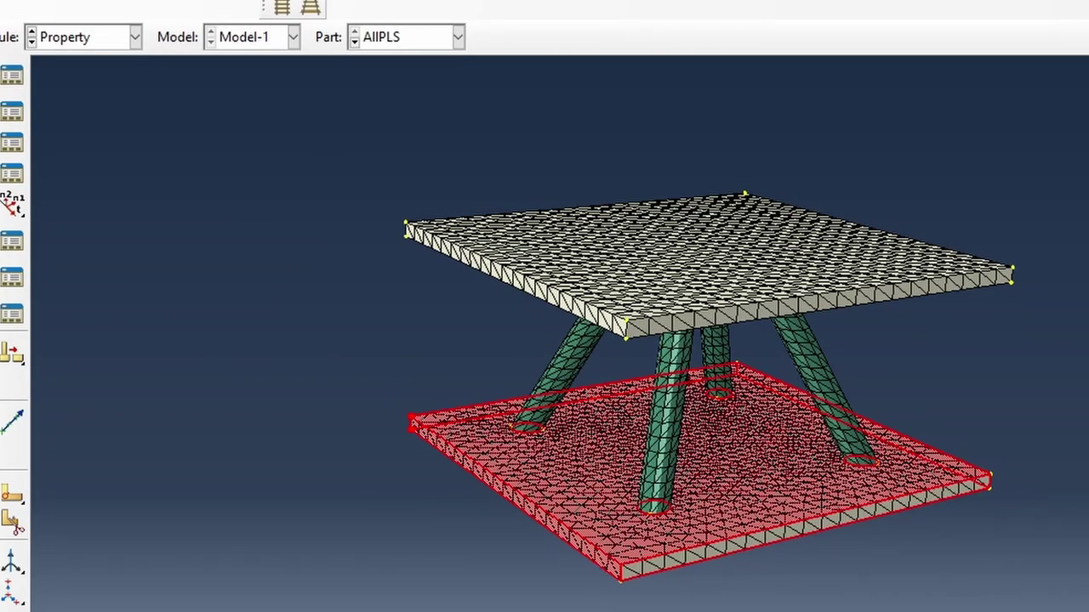
middle_click(244, 377)
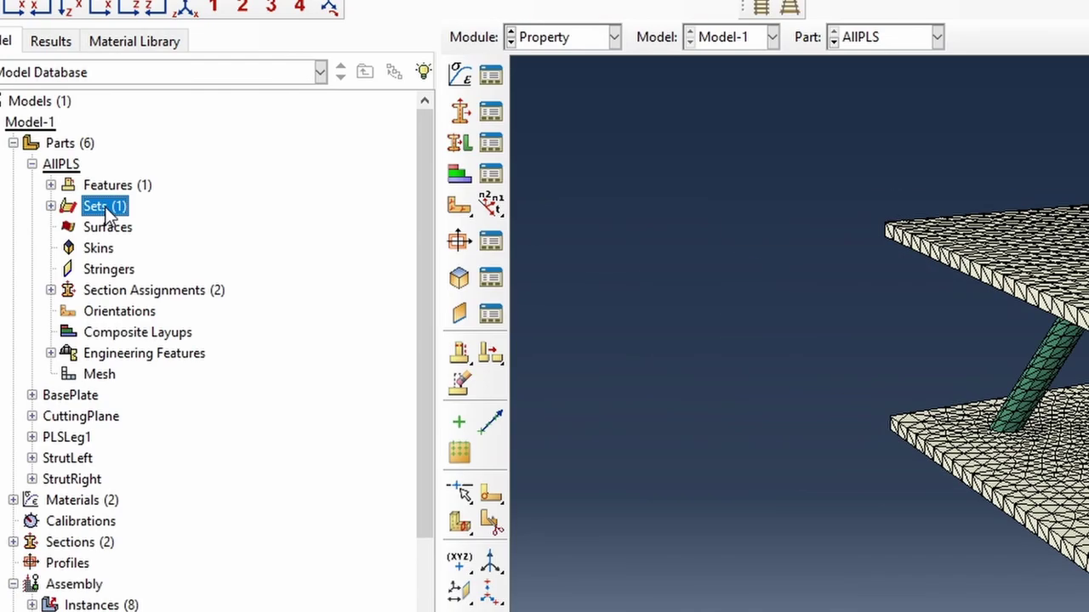
Create geometry set topSet containing the top plate
double_click(104, 206)
type("topSet")
key("Return")
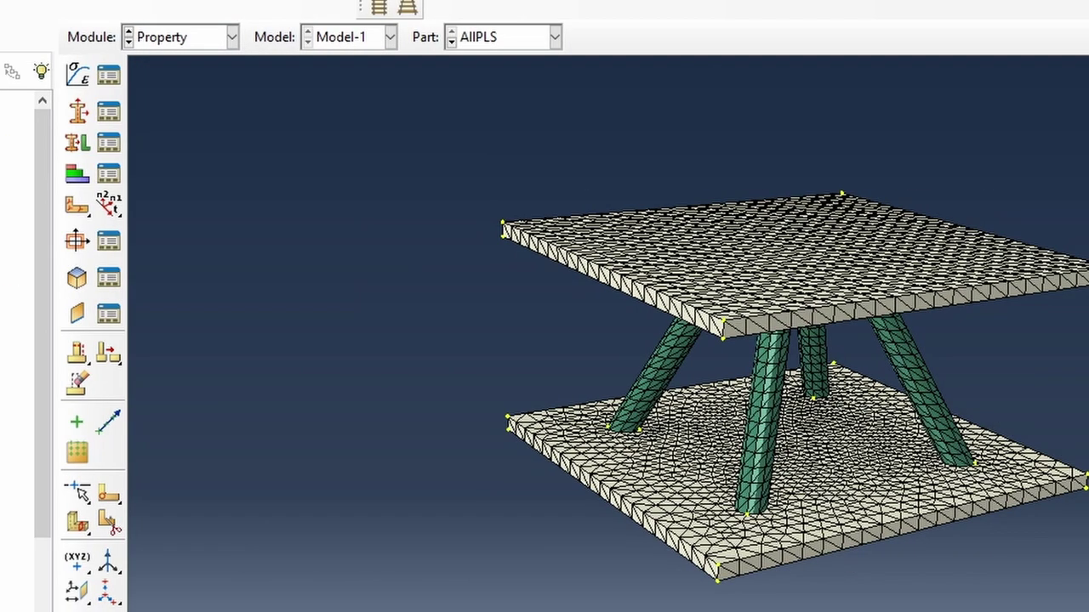
left_click_drag(458, 181, 510, 333)
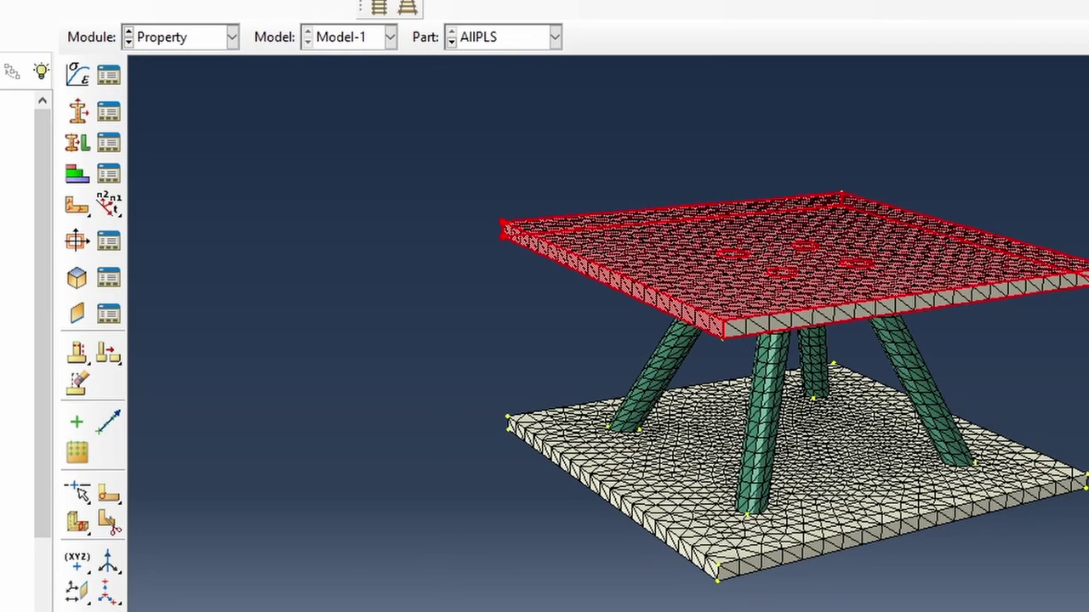
key("Return")
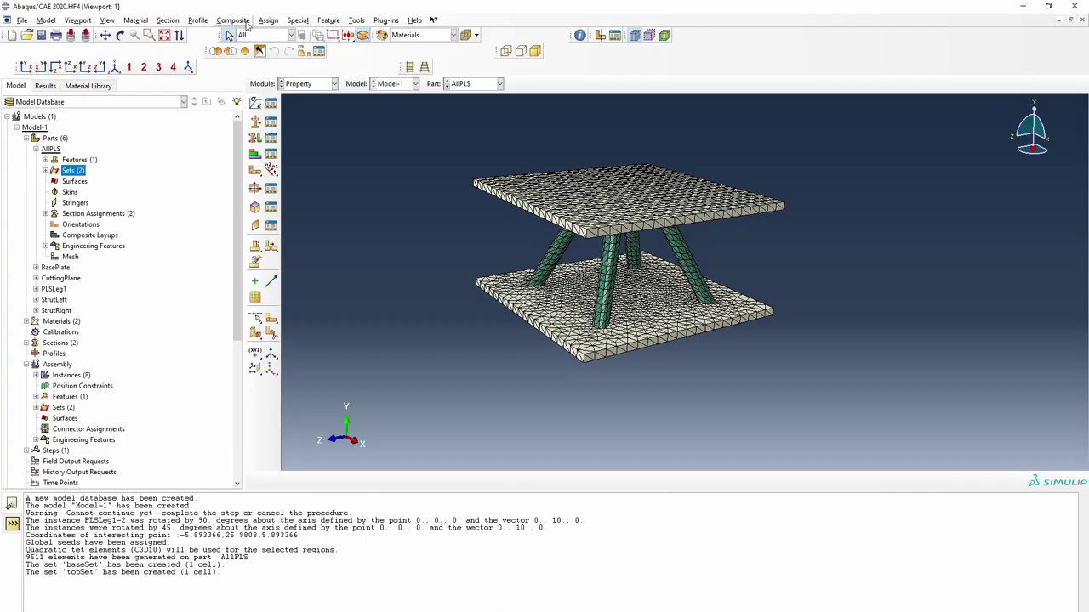
In the Part module, place a reference point at a top-plate corner
left_click(305, 79)
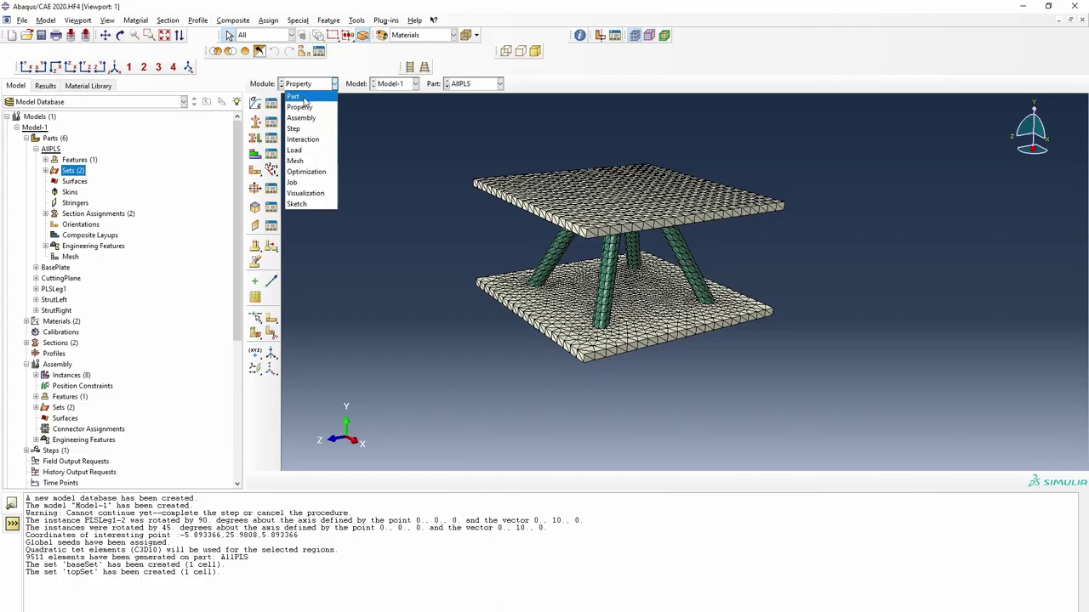
left_click(325, 94)
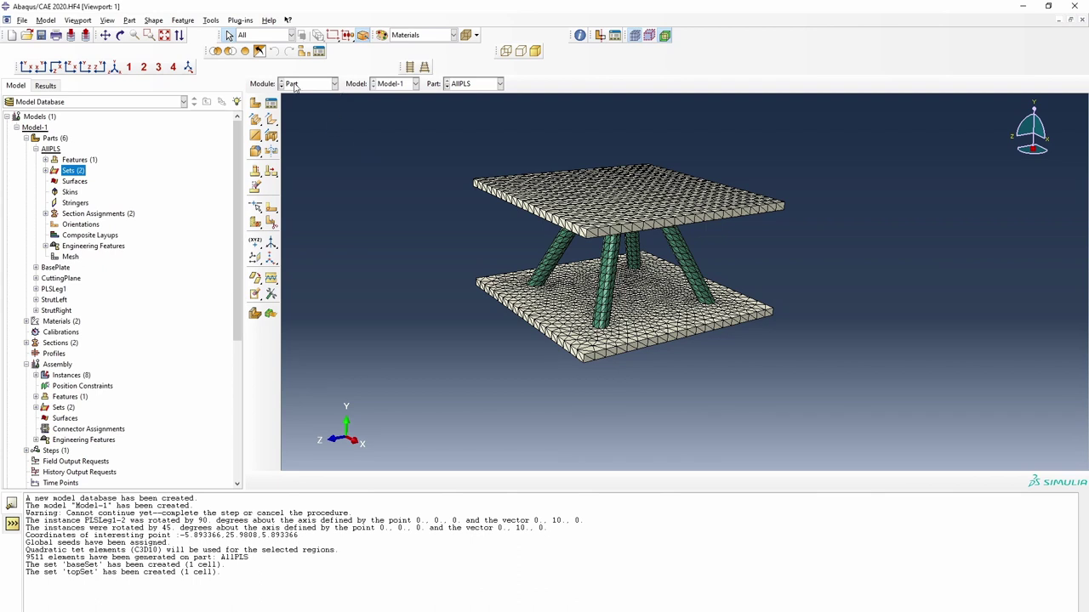
left_click(210, 19)
left_click(229, 41)
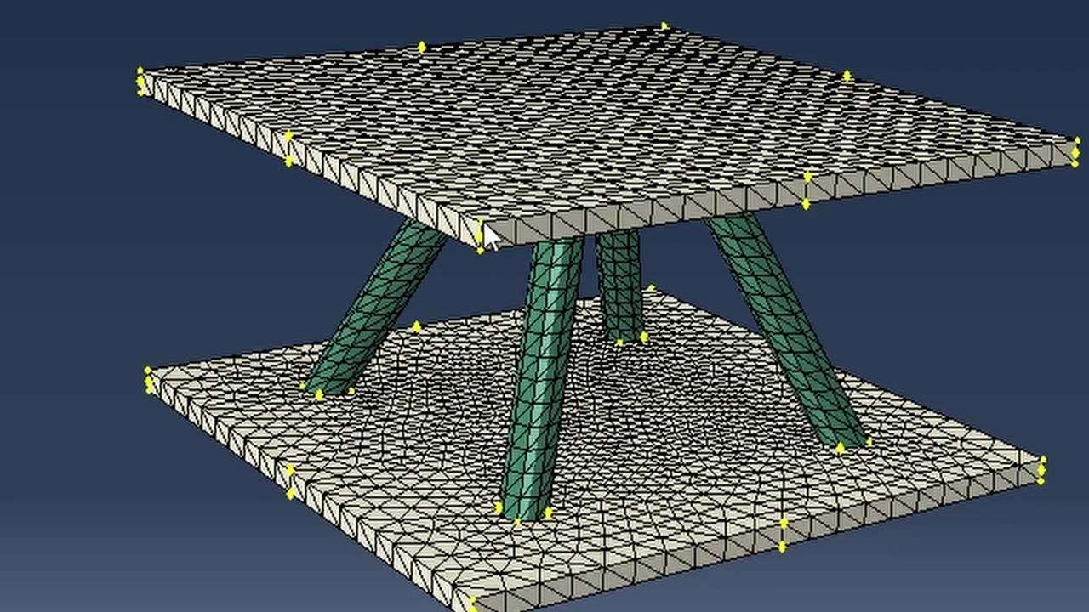
left_click(481, 226)
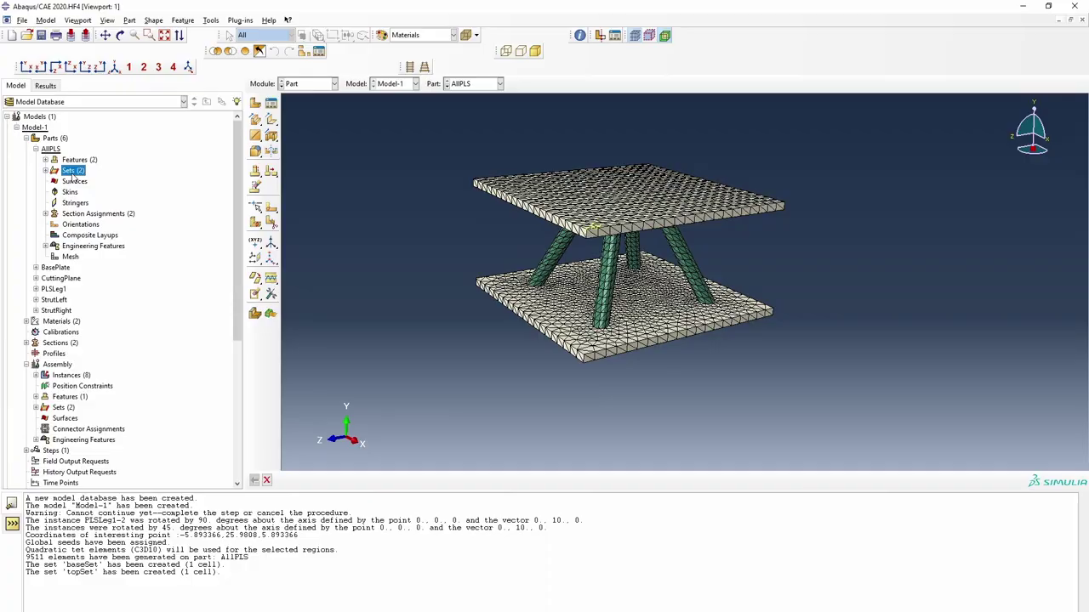
Save the reference point as set RPSet
double_click(70, 171)
type("RPSet")
key("Return")
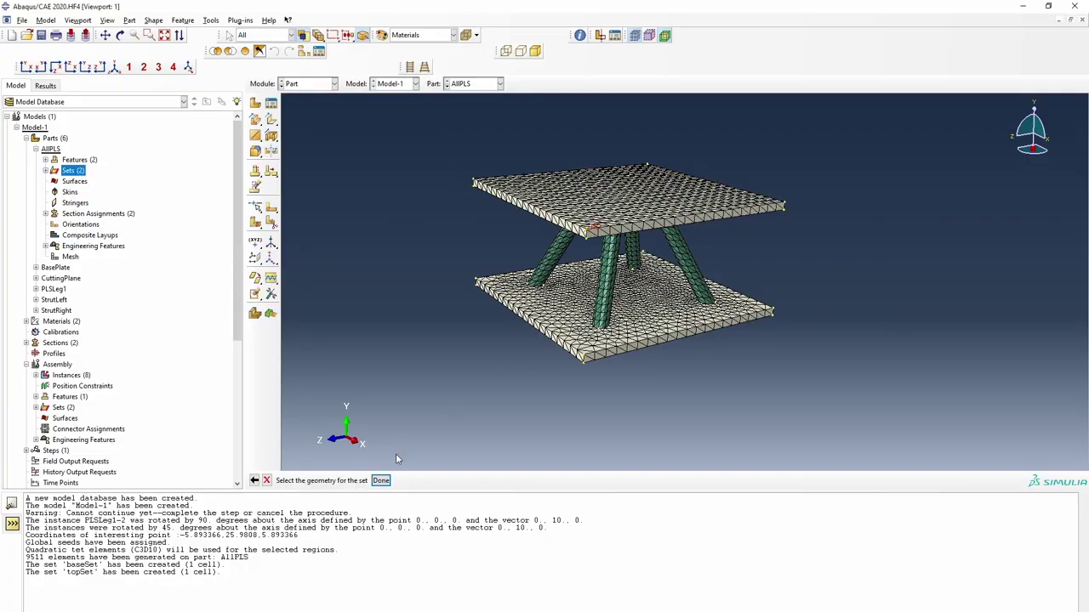
left_click(380, 481)
Create a Static, General step named loadingStep with default settings
scroll(128, 340, "down", 5)
double_click(56, 279)
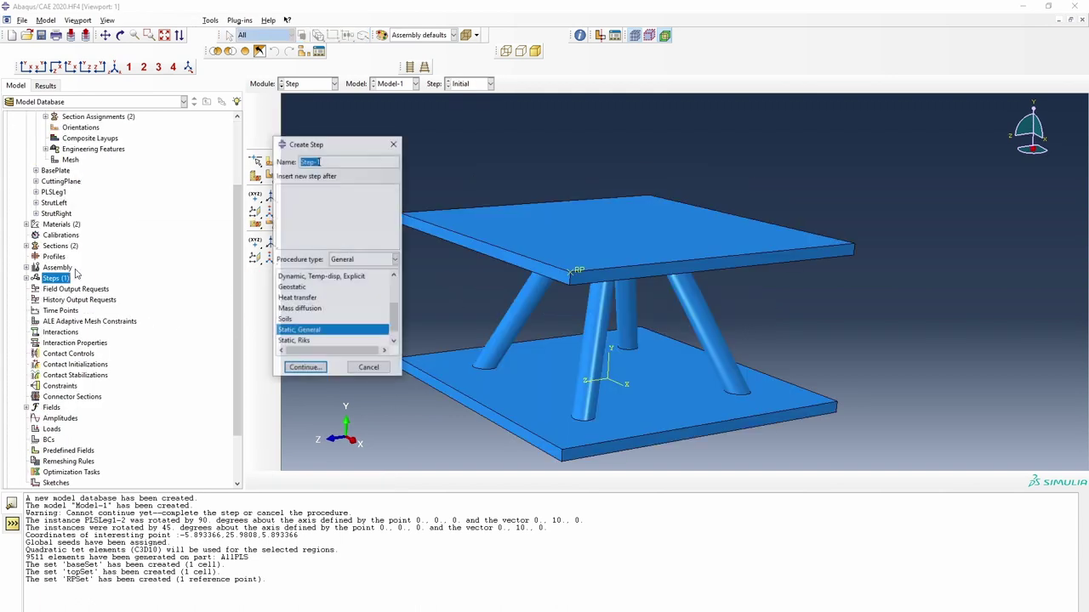
type("loadingStep")
left_click(306, 368)
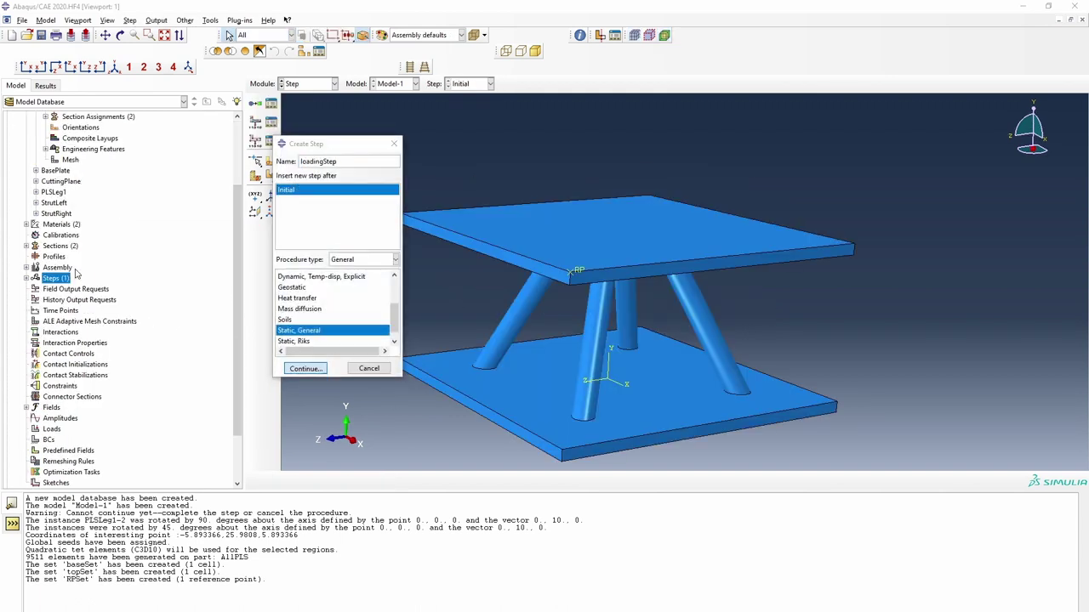
left_click(82, 407)
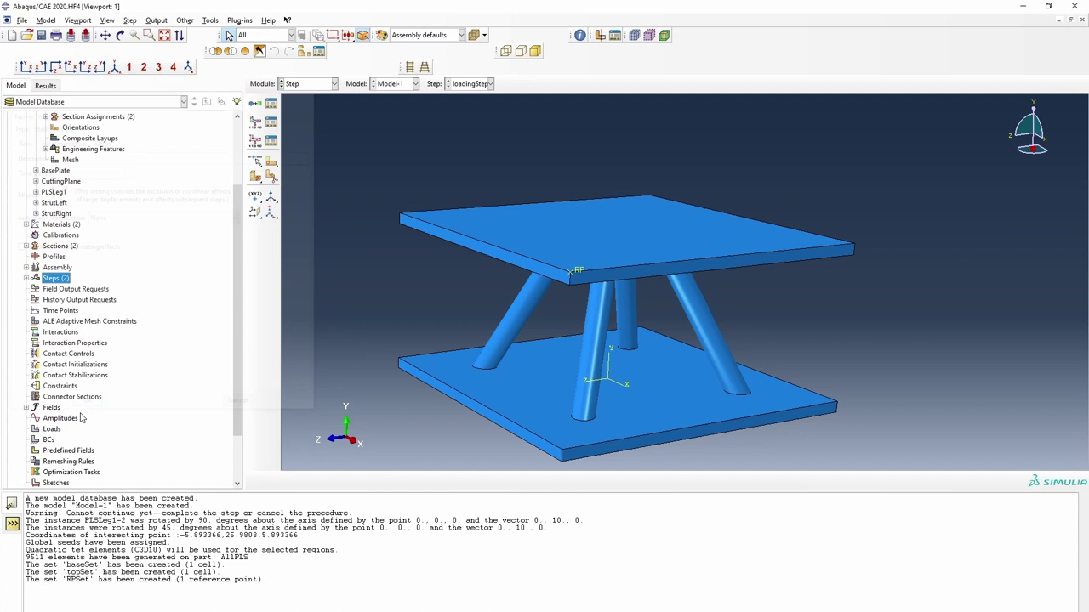
Create history output RPHO on RPSet recording RF1, RF2, RF3, U1, U2, U3
double_click(75, 300)
type("RPHO")
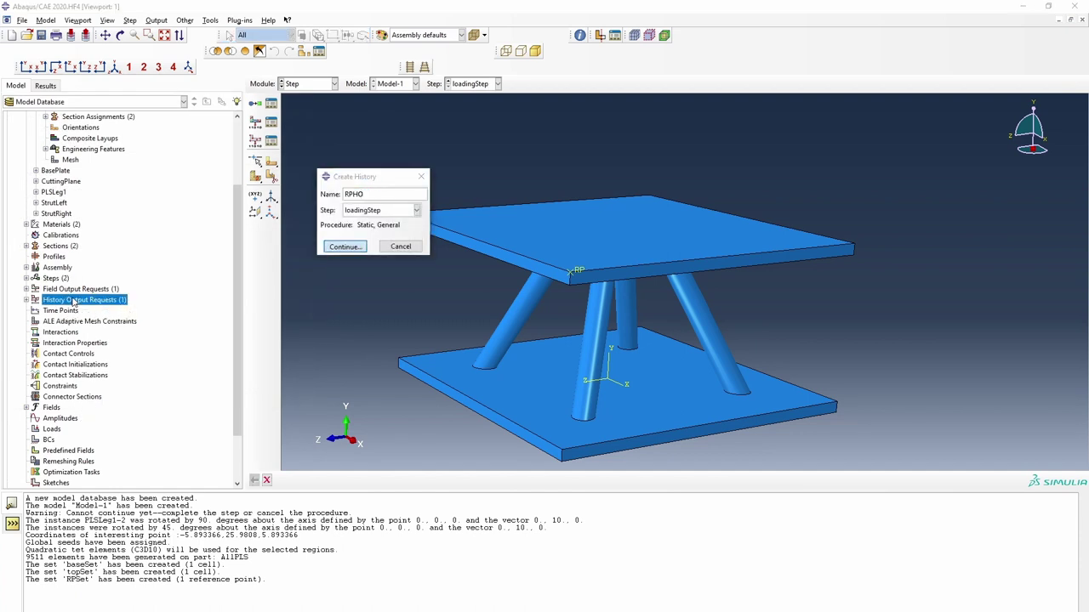
key("Return")
left_click(423, 59)
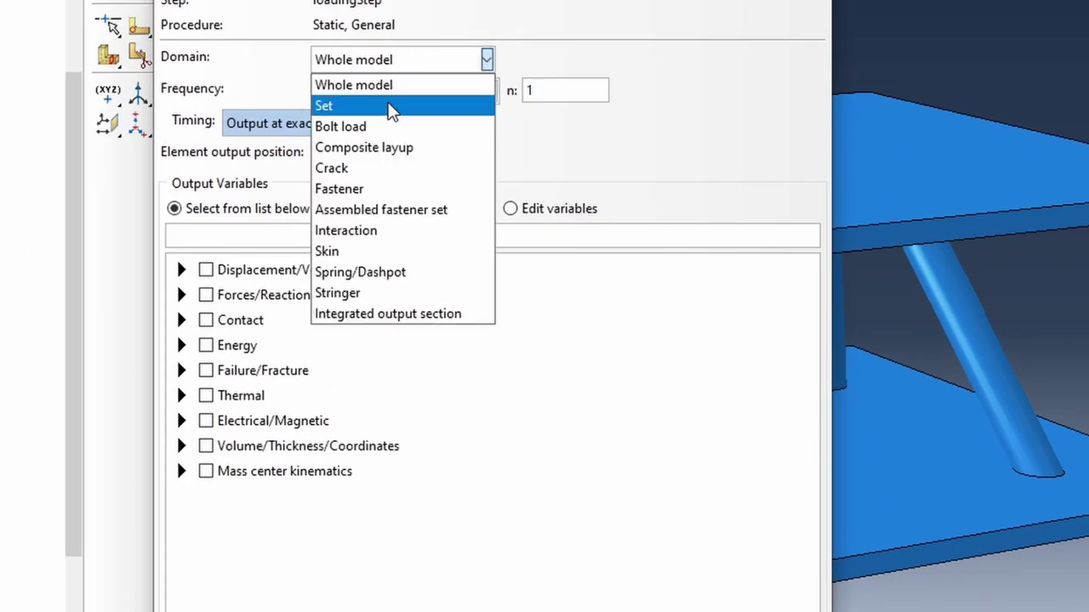
left_click(332, 105)
left_click(564, 61)
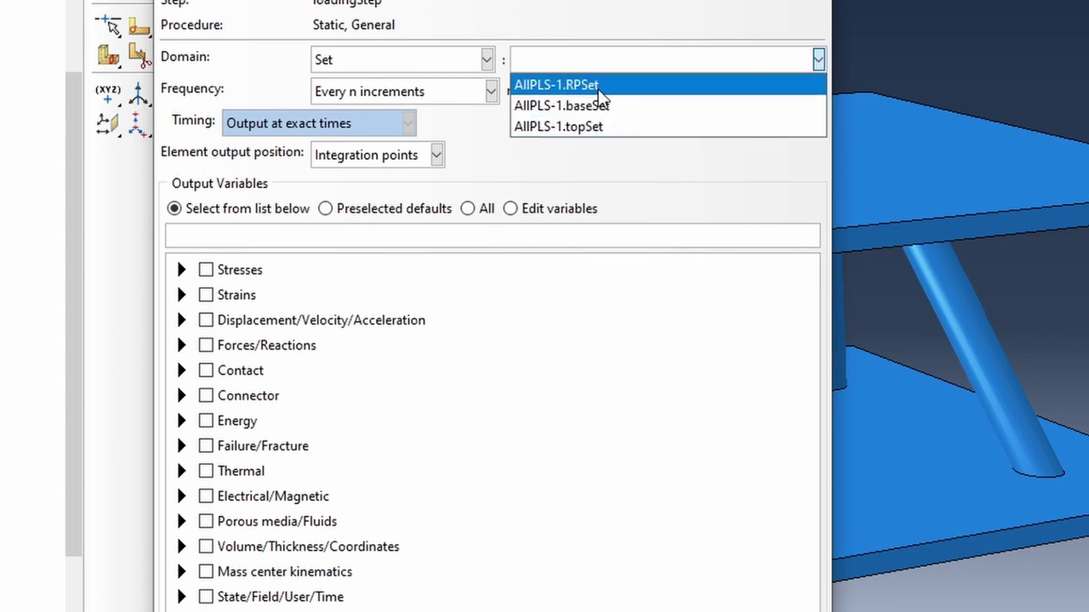
left_click(561, 85)
left_click(294, 239)
type("RF1,RF2, RF3, U1, U2, U3")
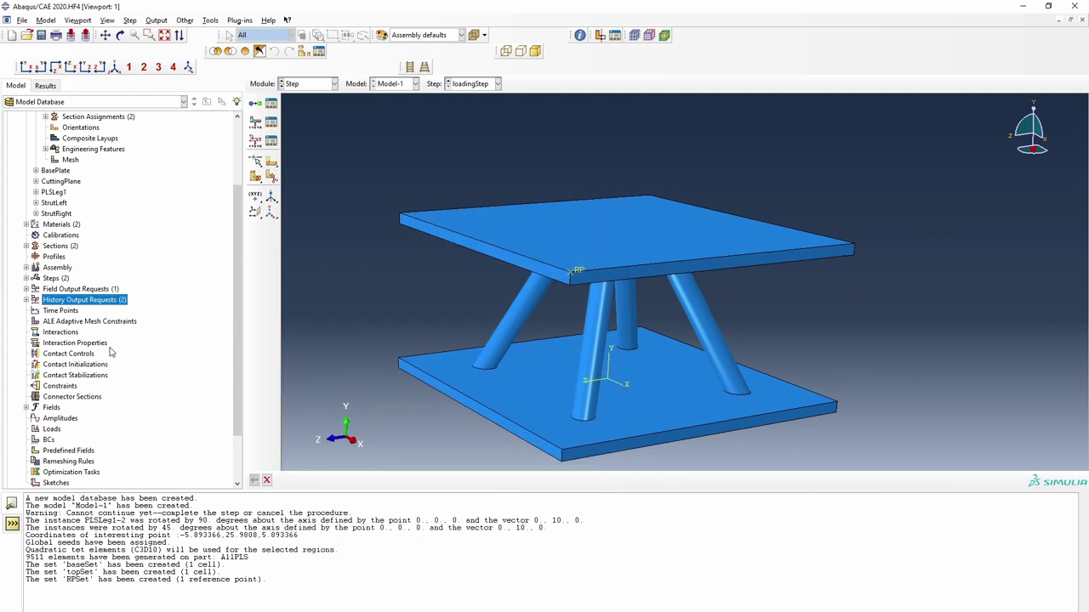
scroll(110, 351, "down", 1)
double_click(60, 354)
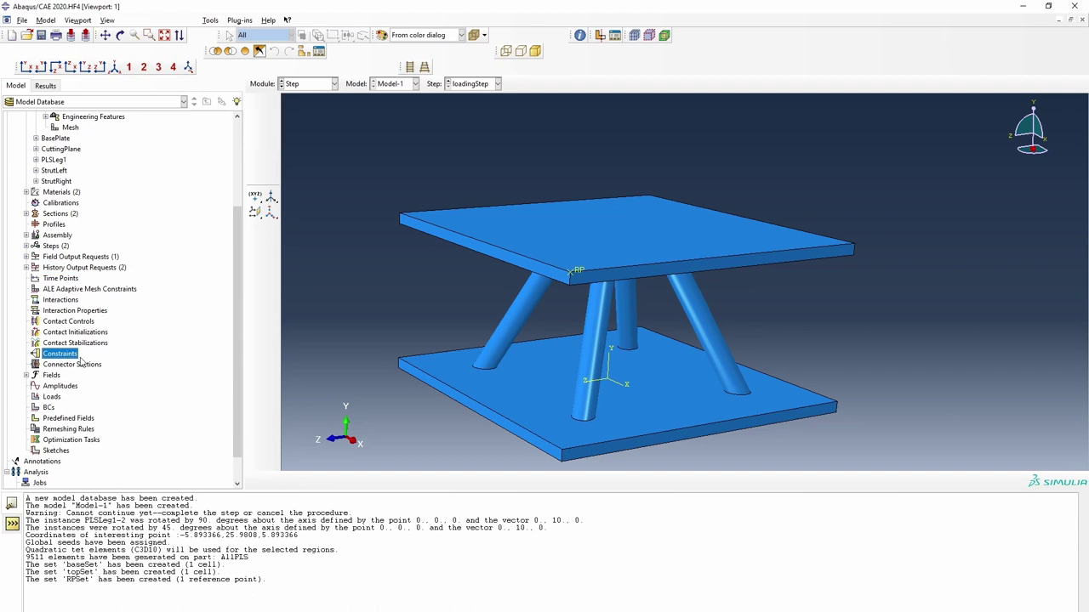
Start equation constraint constraintEqn with first term: coefficient 1, topSet, DOF 2
type("constraintEqn")
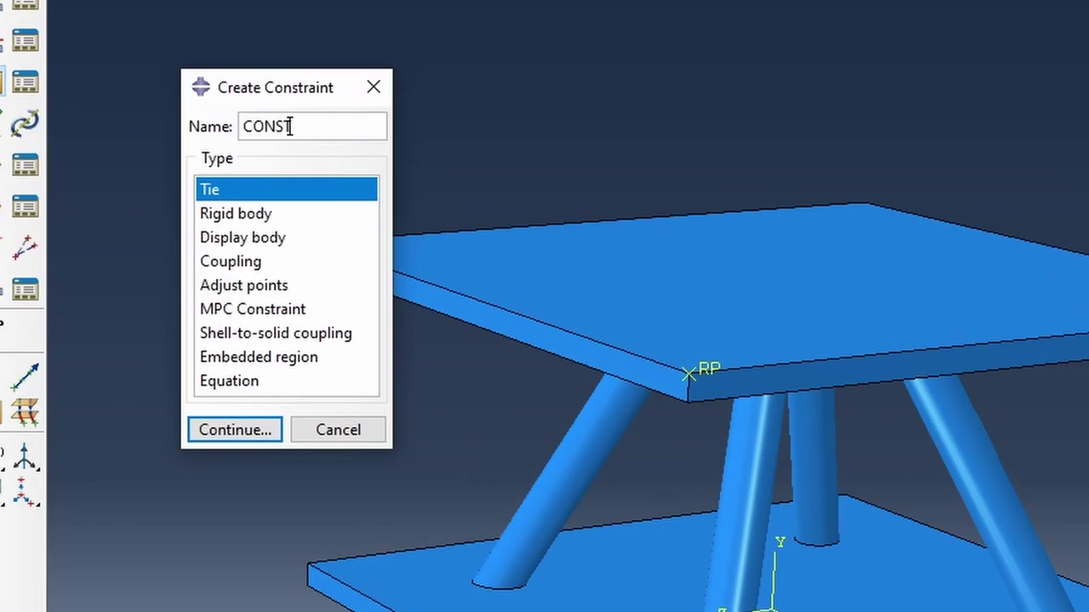
left_click(229, 381)
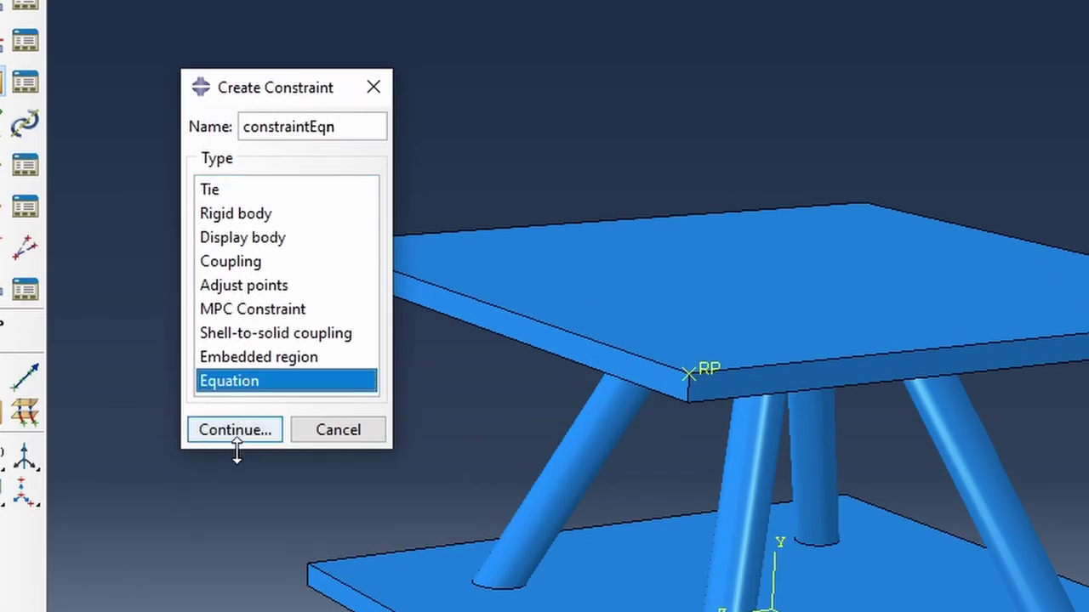
left_click(240, 432)
left_click(152, 141)
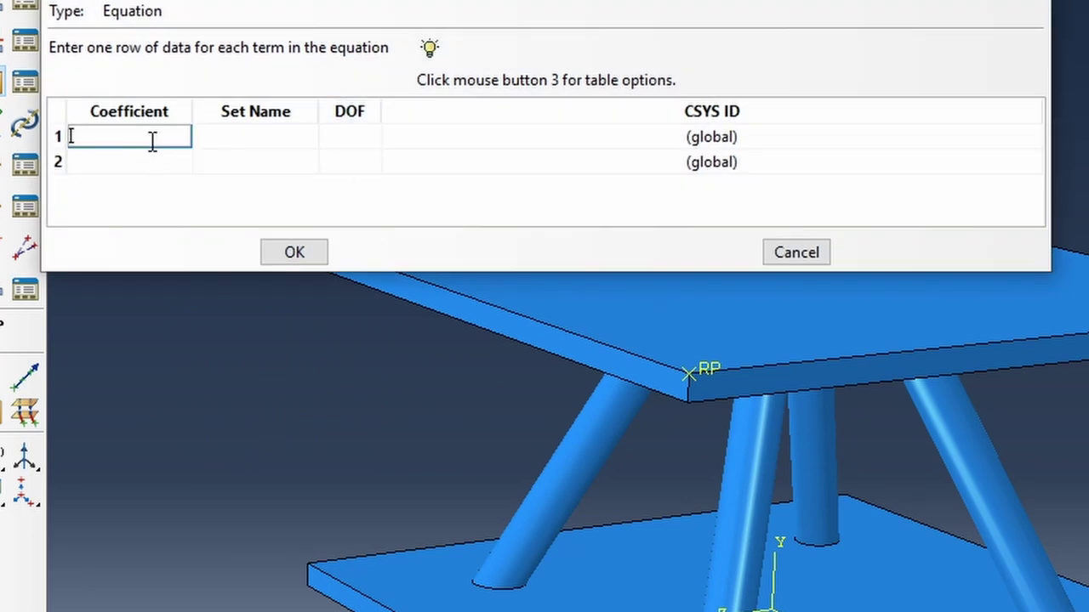
left_click(267, 138)
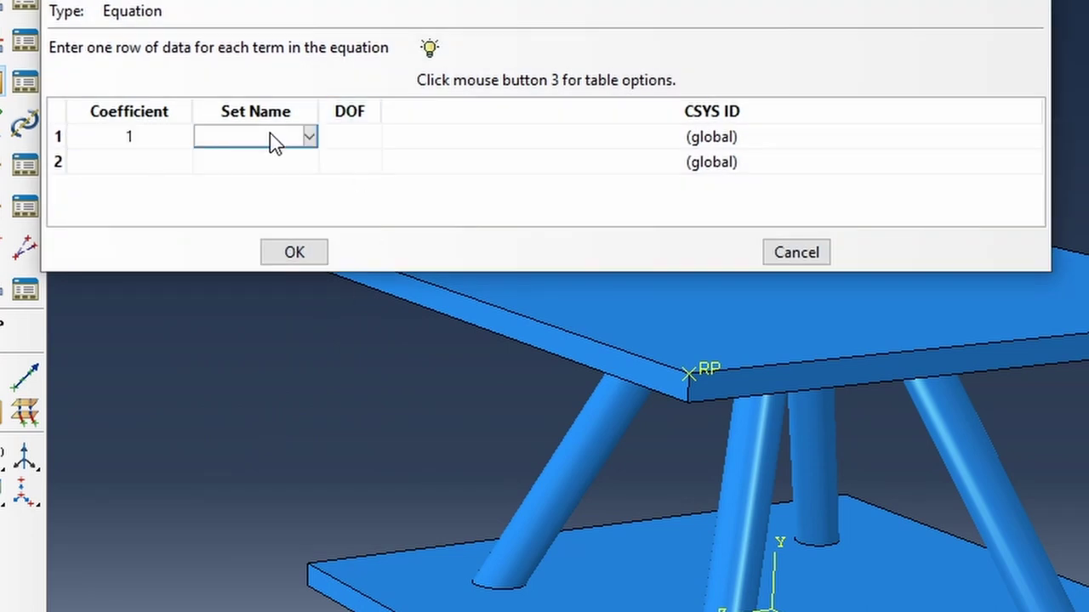
double_click(318, 110)
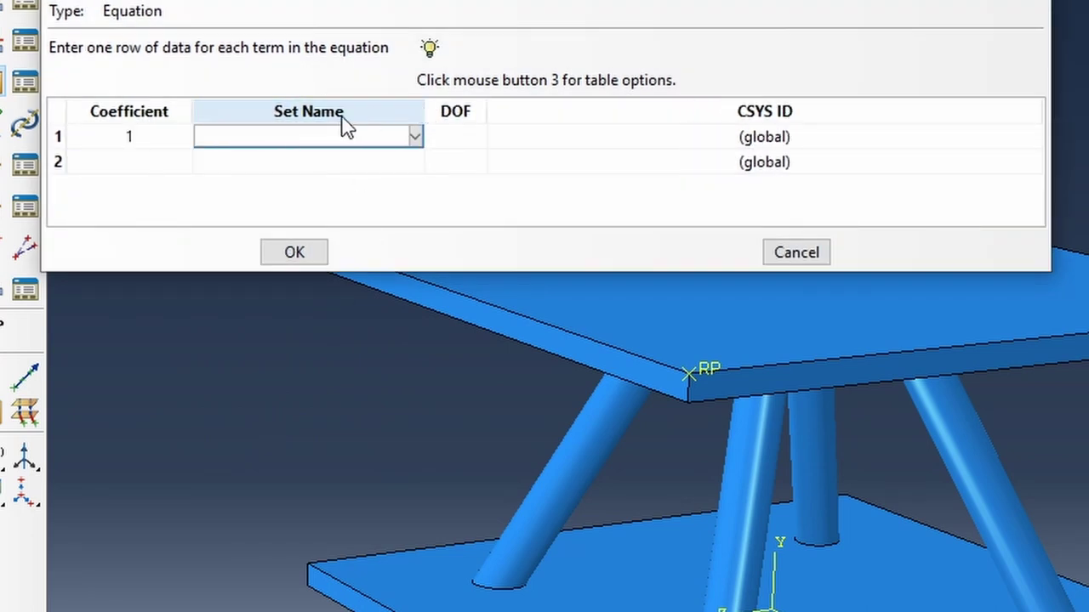
left_click(415, 137)
left_click(318, 211)
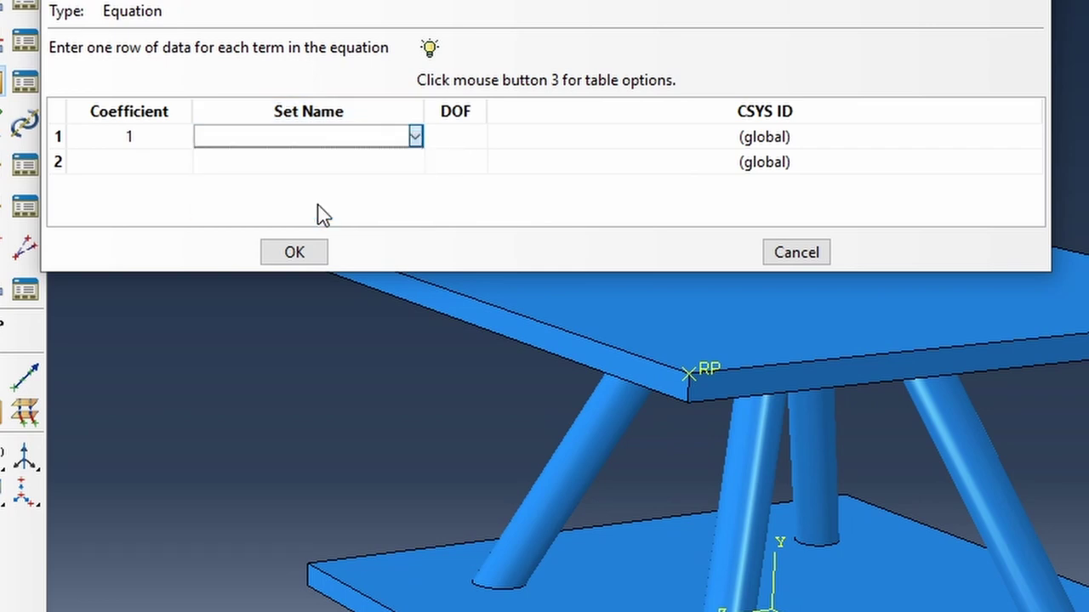
left_click(431, 137)
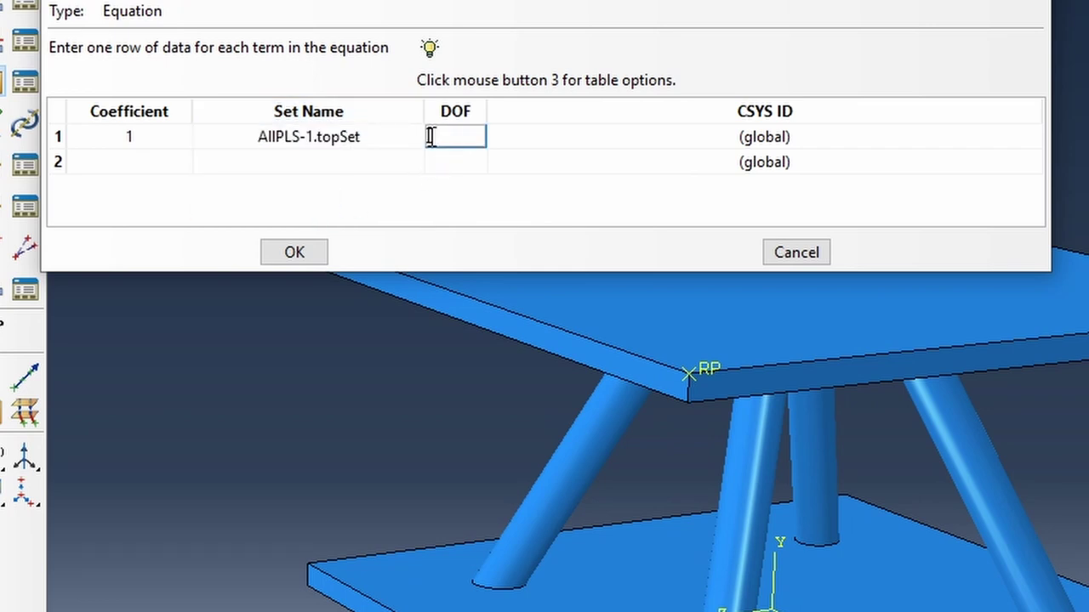
type("2")
left_click(133, 158)
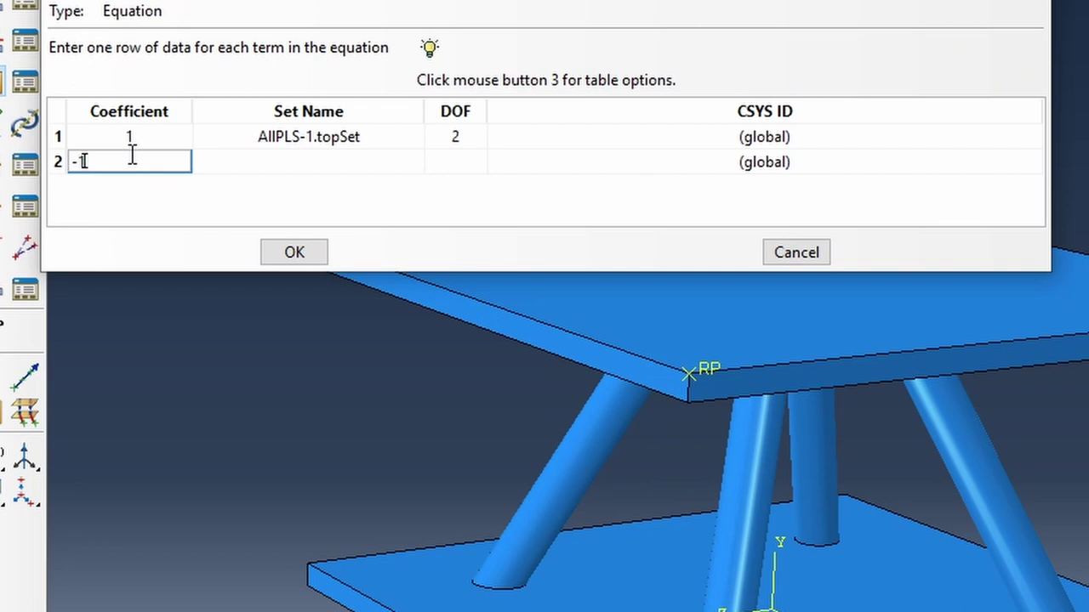
Add the second term: coefficient -1, RPSet, DOF 2, and create the constraint
type("-1")
left_click(258, 168)
left_click(370, 170)
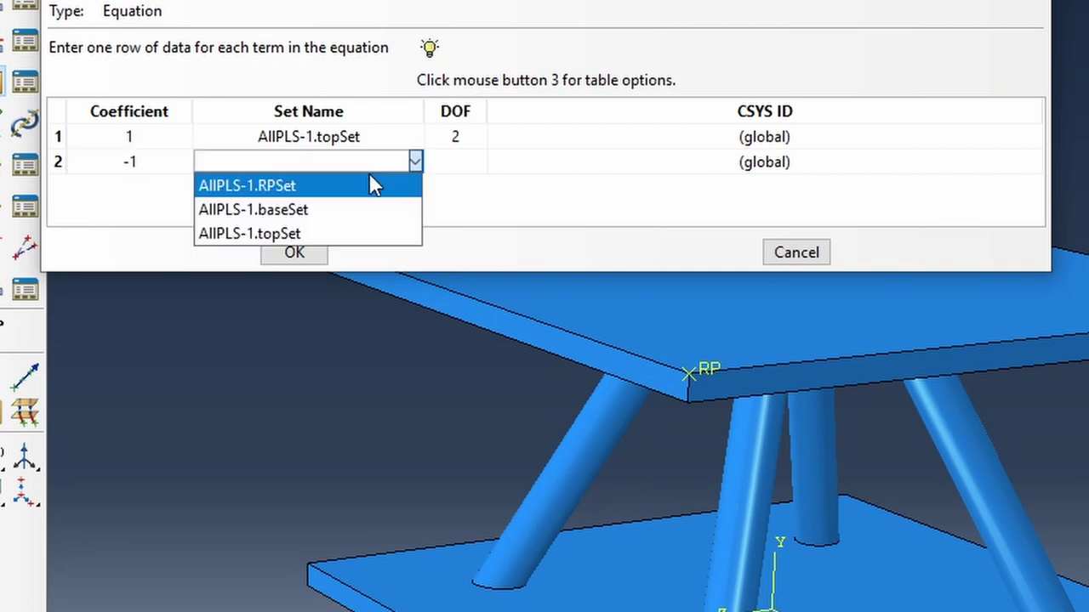
left_click(344, 186)
left_click(430, 163)
type("2")
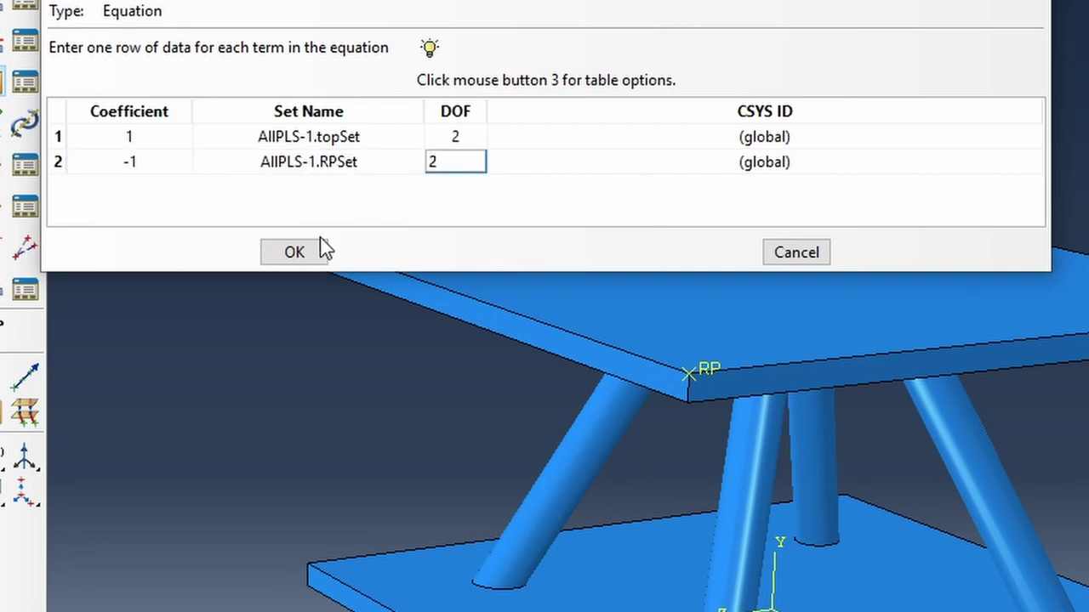
left_click(294, 253)
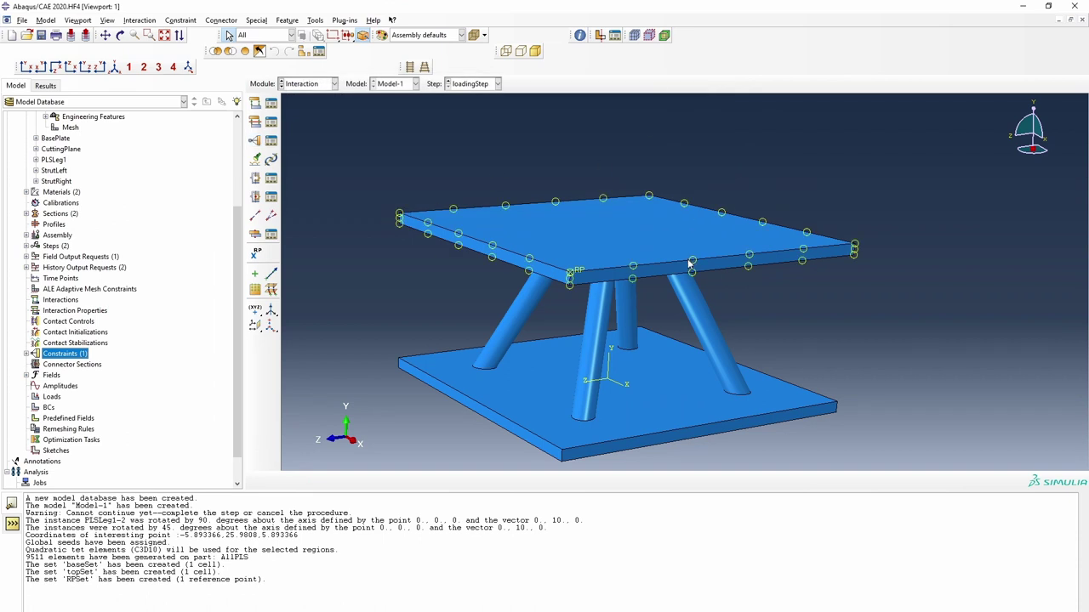
Create Displacement/Rotation boundary condition fixedBase in the Initial step on baseSet
double_click(49, 407)
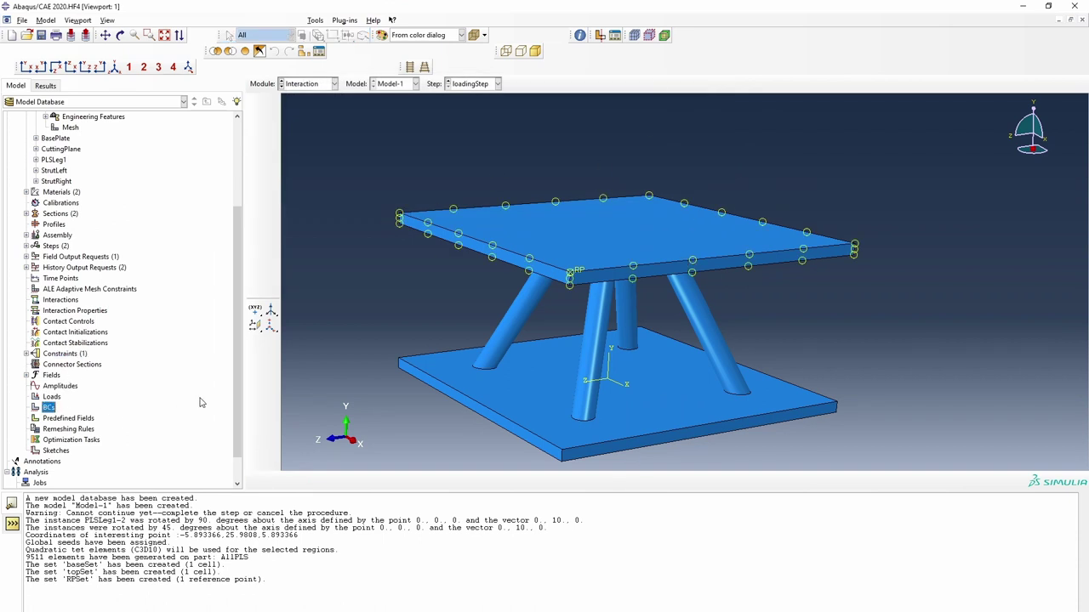
type("fixedBase")
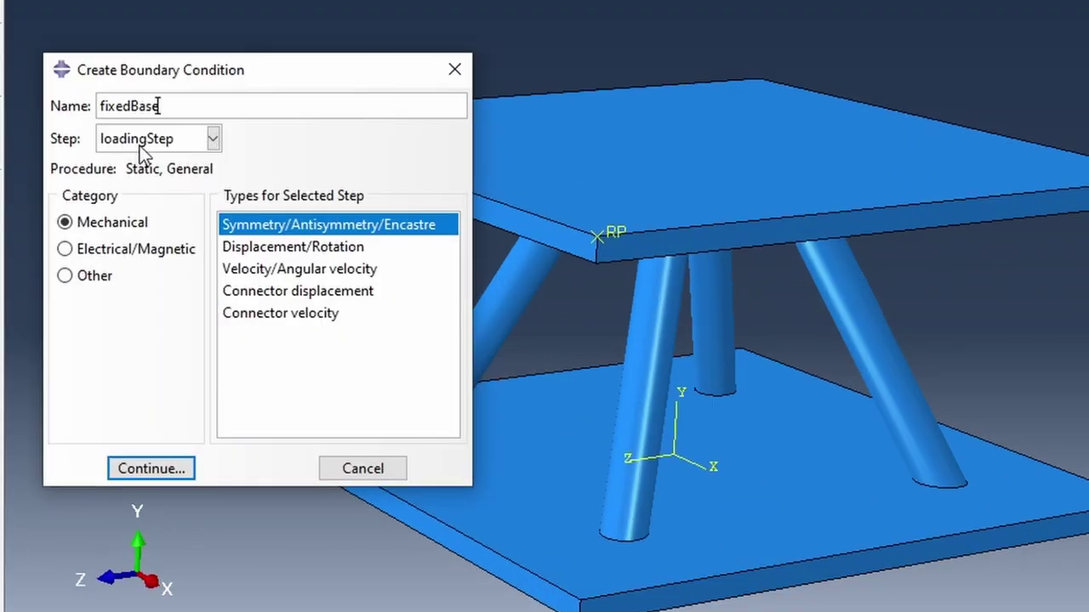
left_click(140, 143)
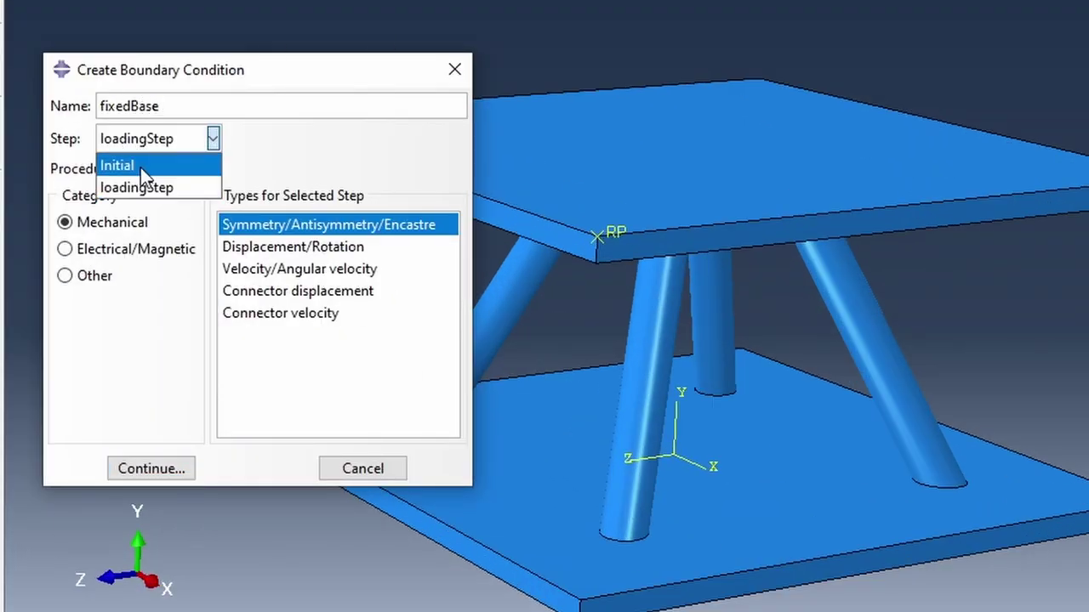
left_click(141, 165)
left_click(285, 247)
left_click(181, 471)
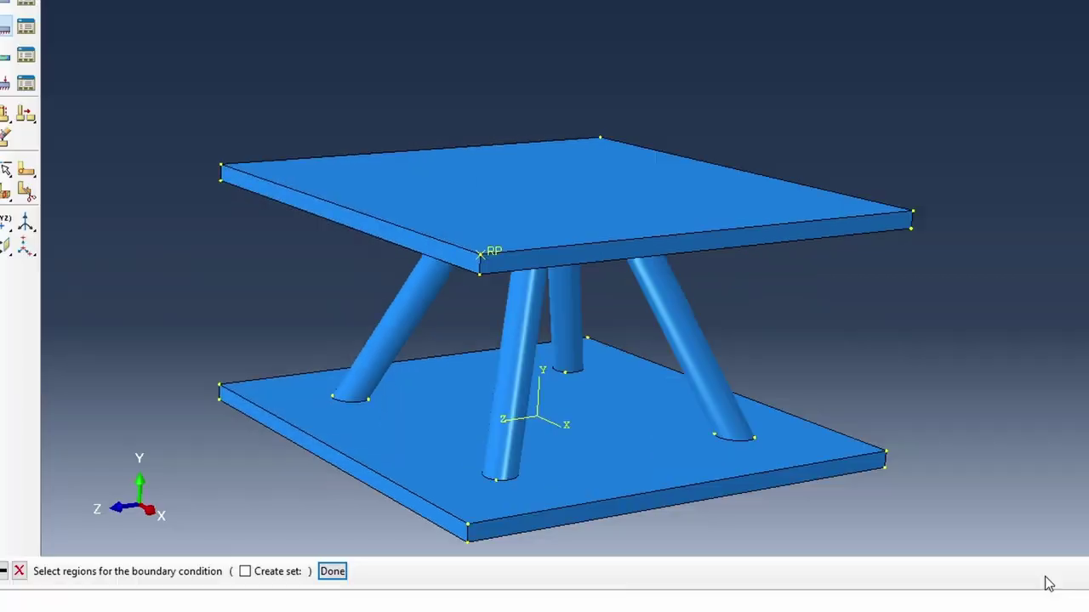
left_click(1079, 572)
left_click(656, 317)
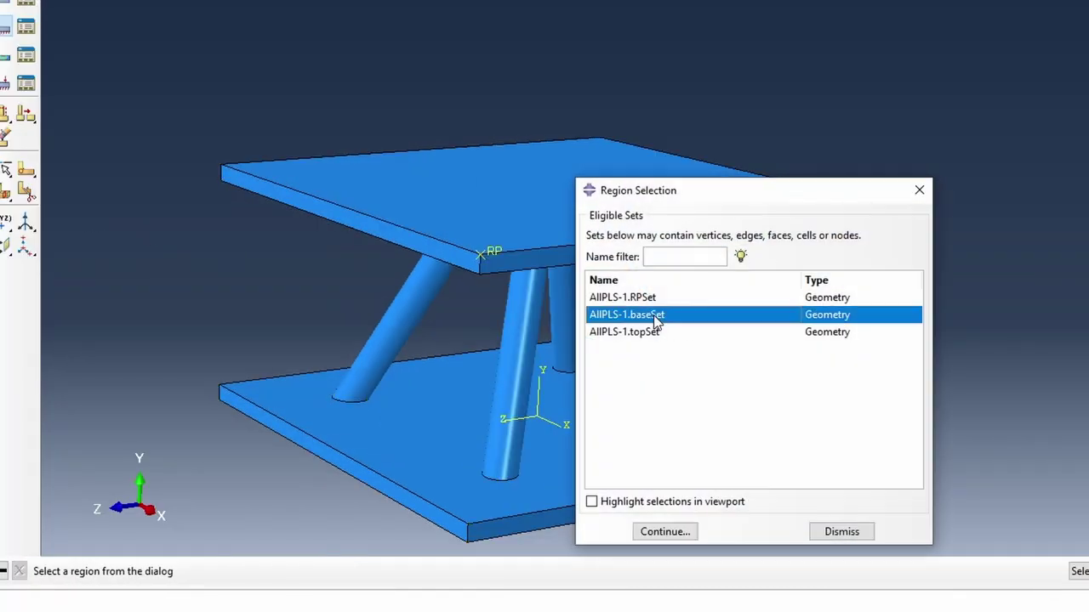
left_click(664, 530)
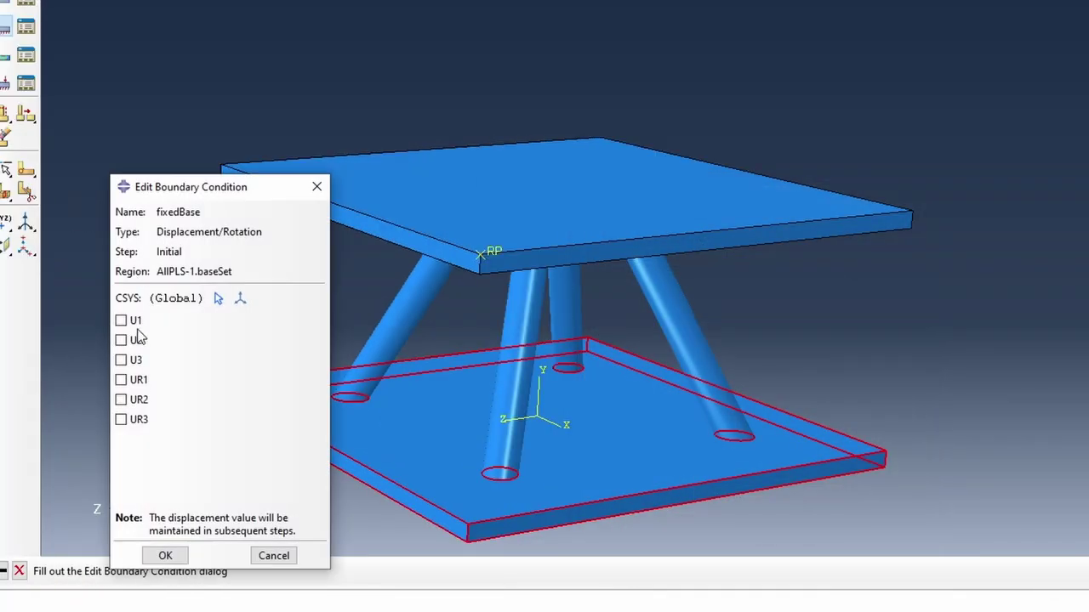
Fix U1, U2, U3, UR1, UR2 and UR3 on the base
left_click(135, 323)
left_click(136, 340)
left_click(136, 360)
left_click(138, 379)
left_click(138, 399)
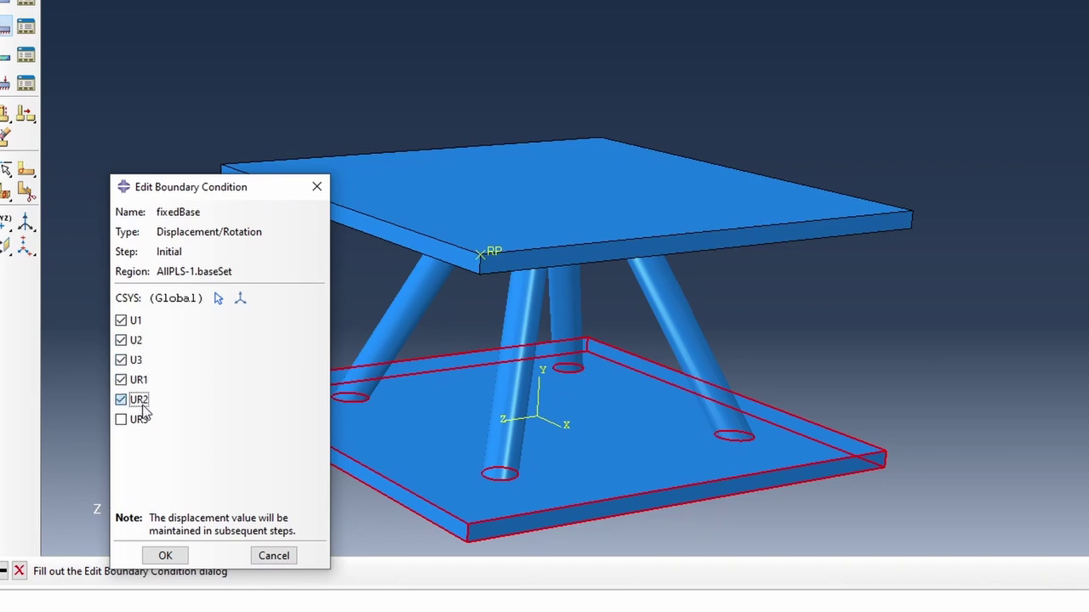
left_click(137, 419)
left_click(165, 555)
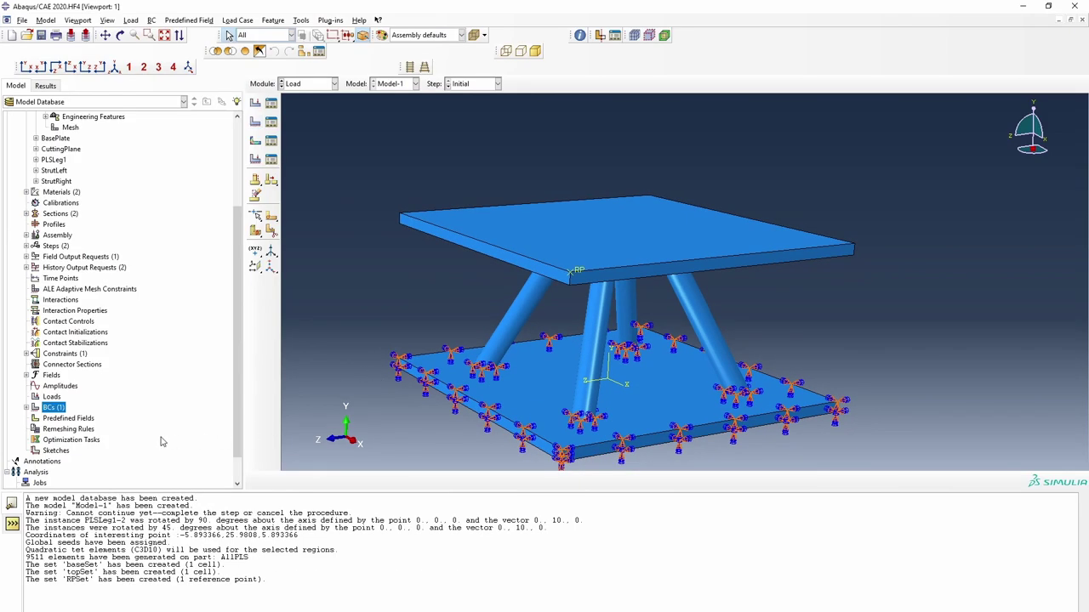
Create boundary condition load in loadingStep applied to RPSet
double_click(48, 409)
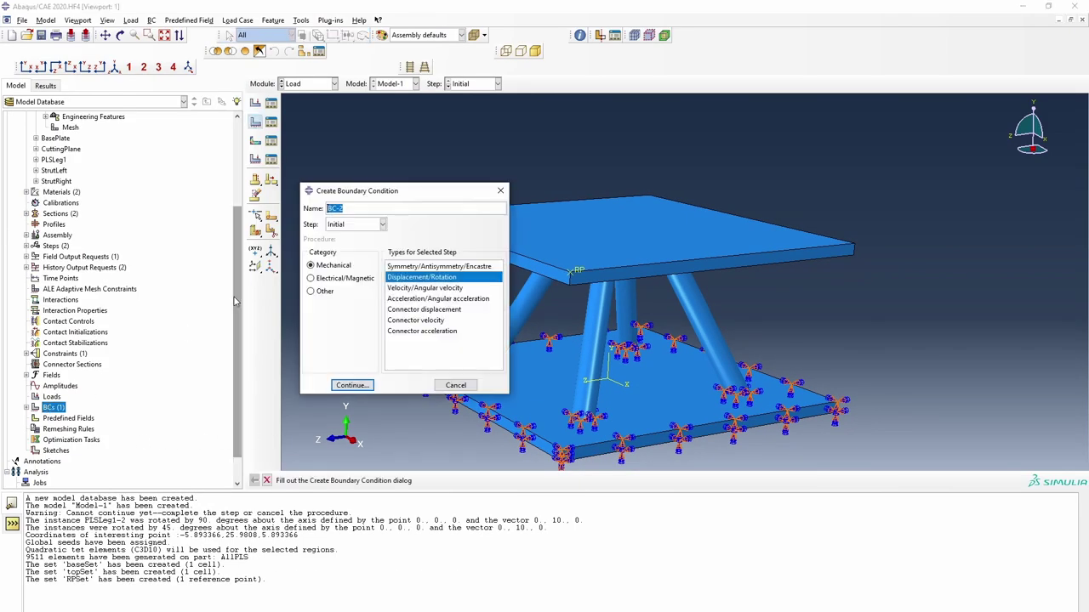
type("load")
left_click(336, 224)
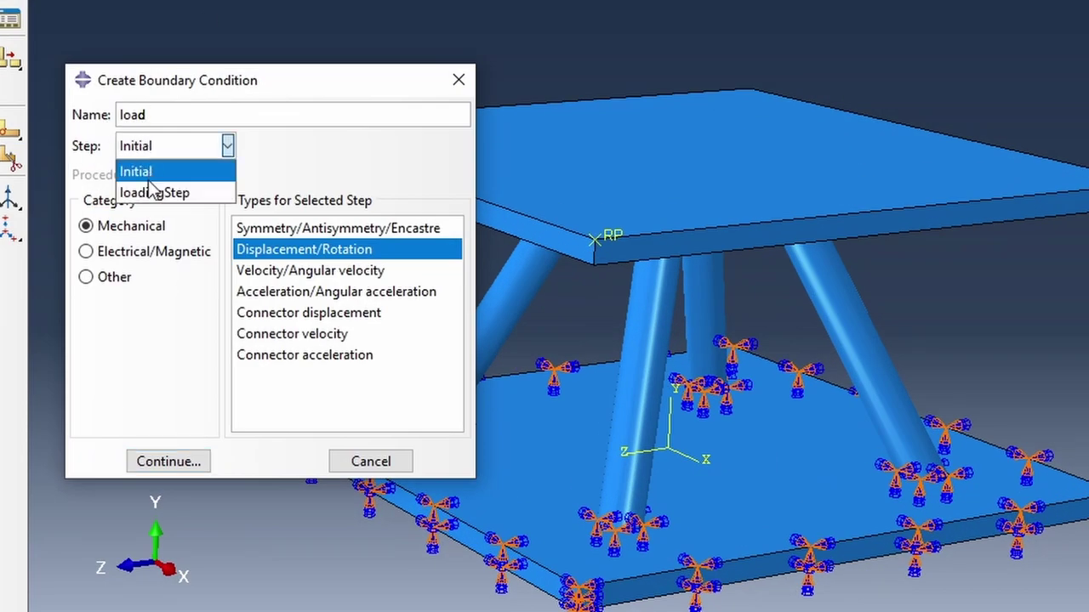
left_click(341, 246)
left_click(170, 461)
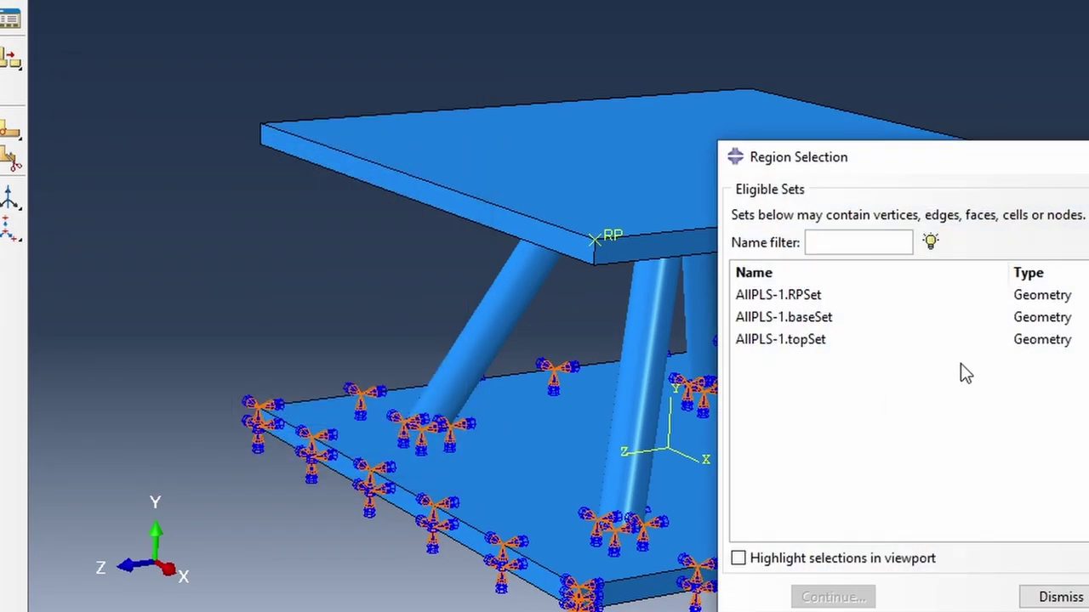
left_click(816, 296)
left_click(833, 597)
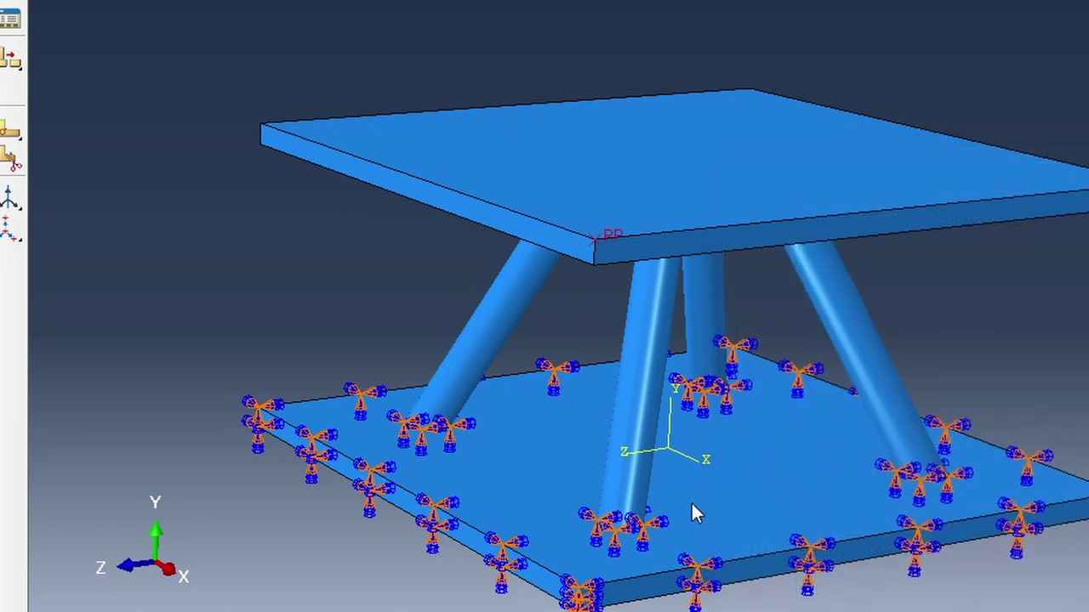
Hold U1, U3, UR1, UR2, UR3 at 0 and set U2 to -6
left_click(131, 359)
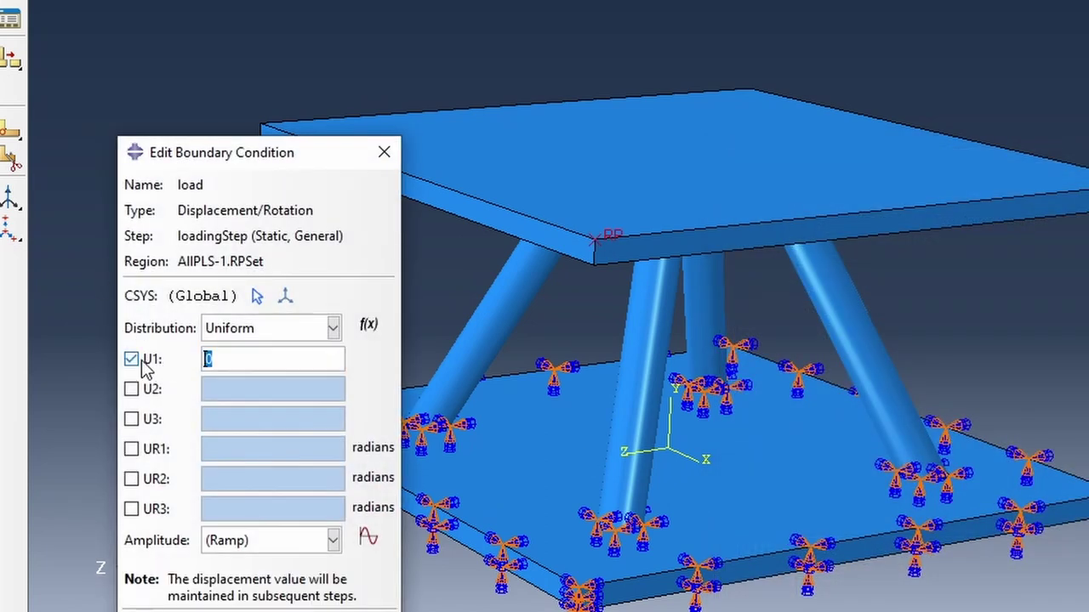
left_click(131, 418)
left_click(131, 448)
left_click(140, 478)
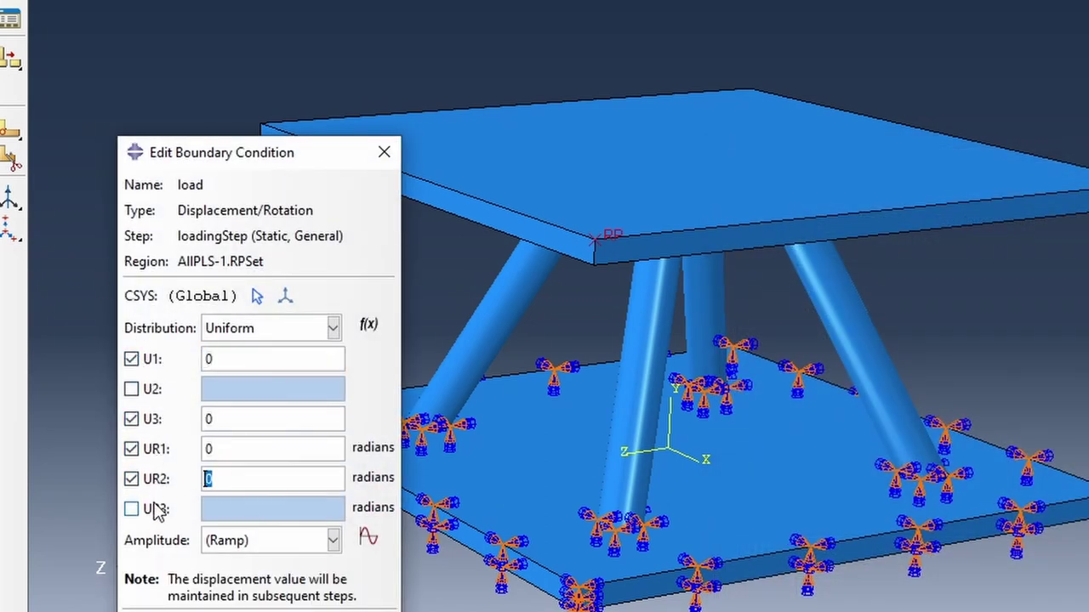
left_click(153, 509)
left_click(136, 389)
left_click(271, 366)
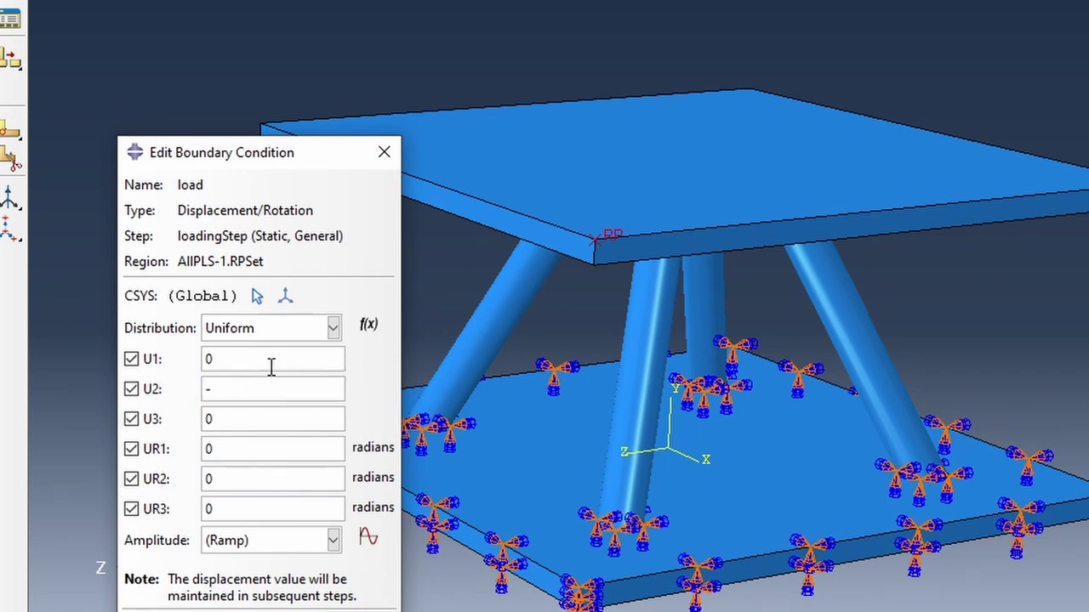
type("-6")
key("Return")
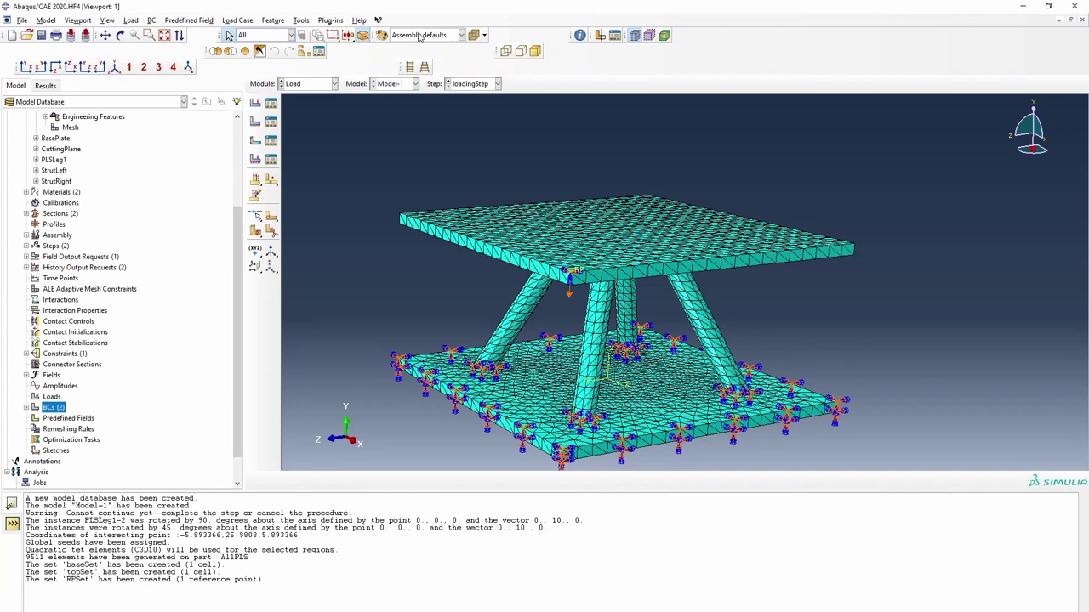
Colour-code the mesh by Materials
left_click(419, 36)
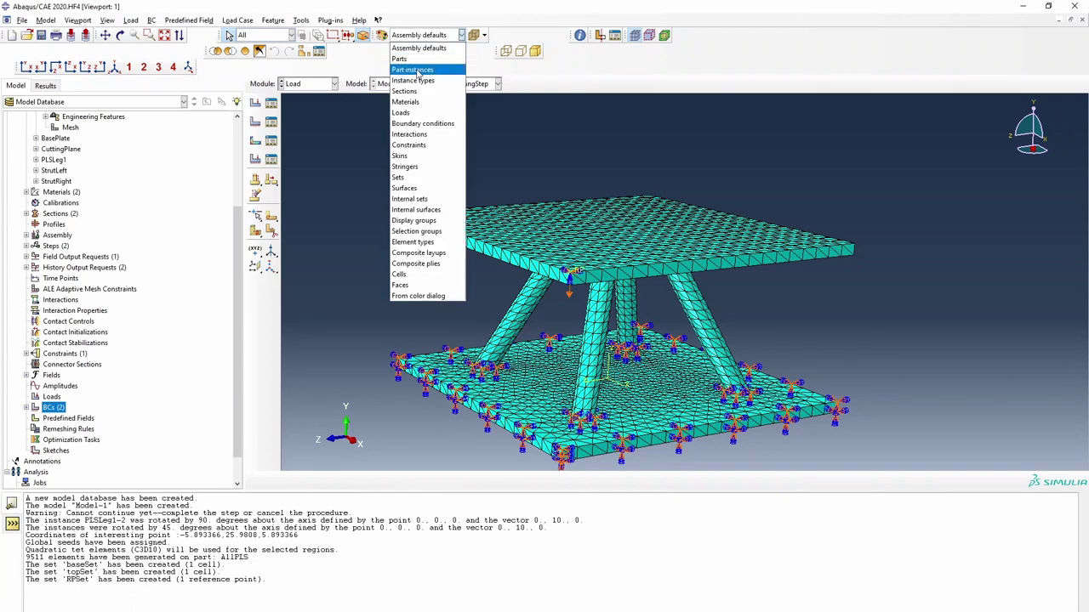
left_click(416, 105)
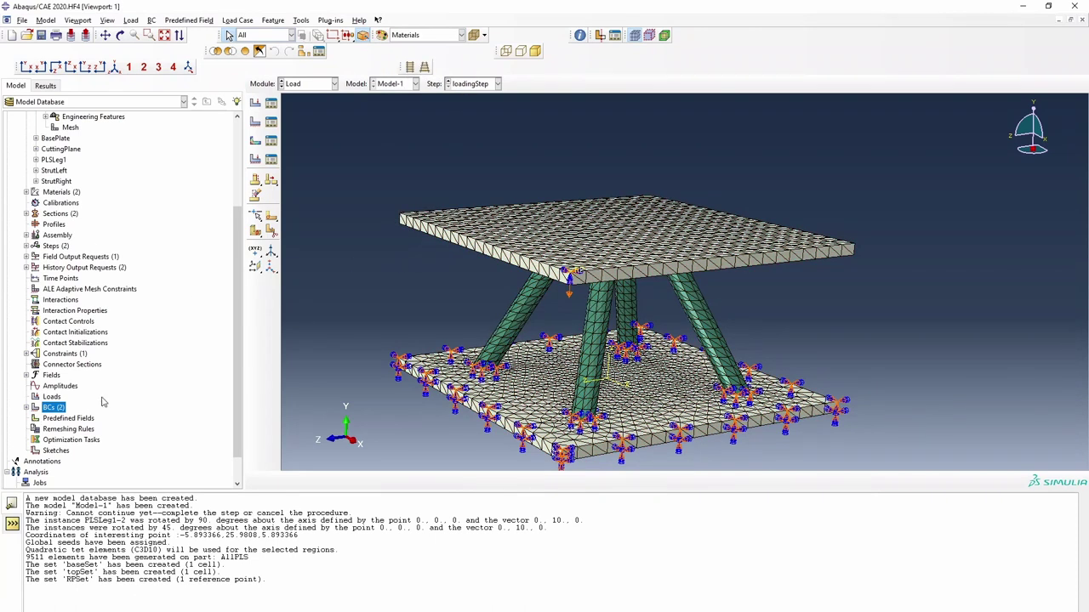
scroll(100, 405, "down", 2)
scroll(76, 326, "up", 5)
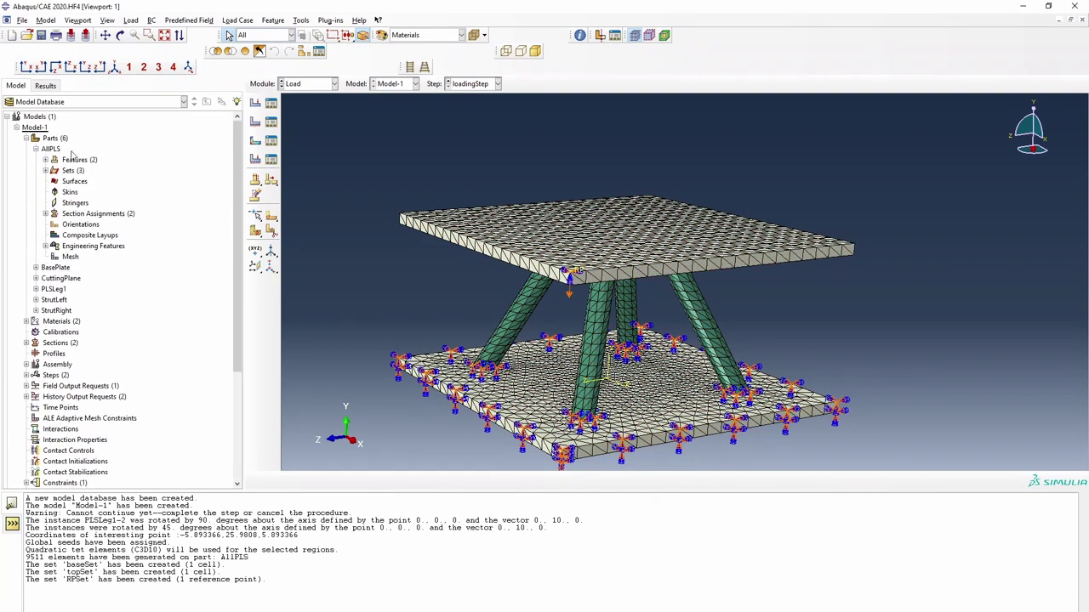
Rename Model-1 to PLSCompression
right_click(37, 130)
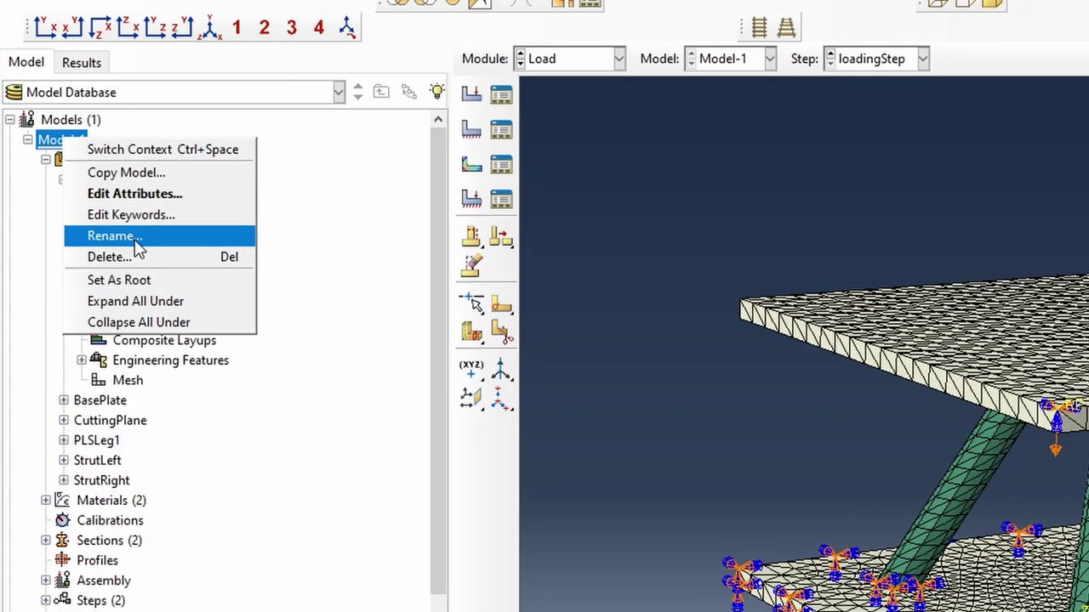
left_click(74, 183)
type("PLSCompression")
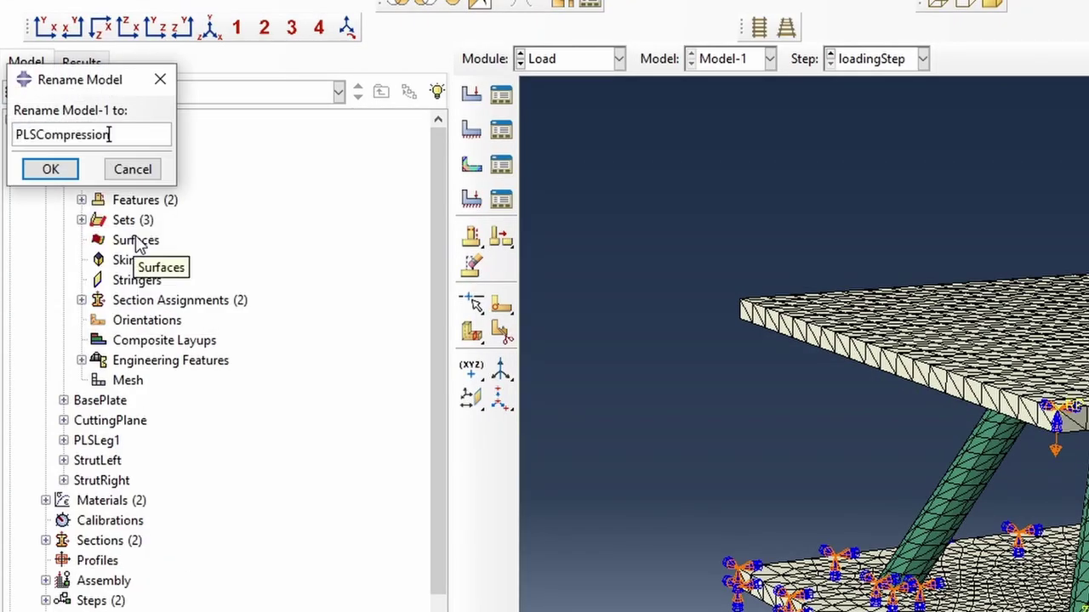
key("Return")
Create an analysis job named Job_PLSComp for PLSCompression
scroll(39, 455, "down", 3)
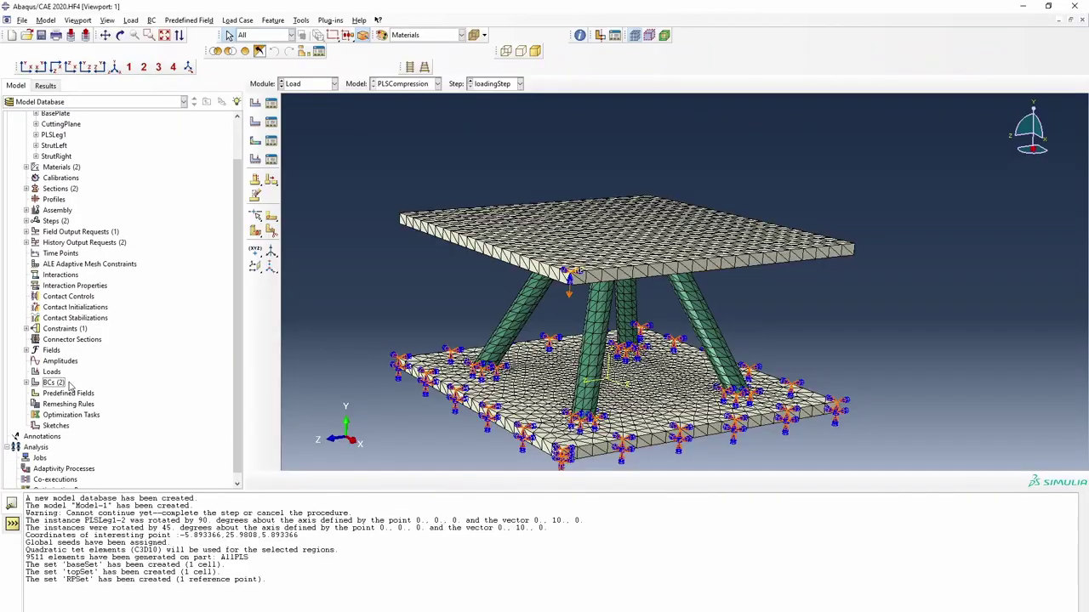
double_click(39, 451)
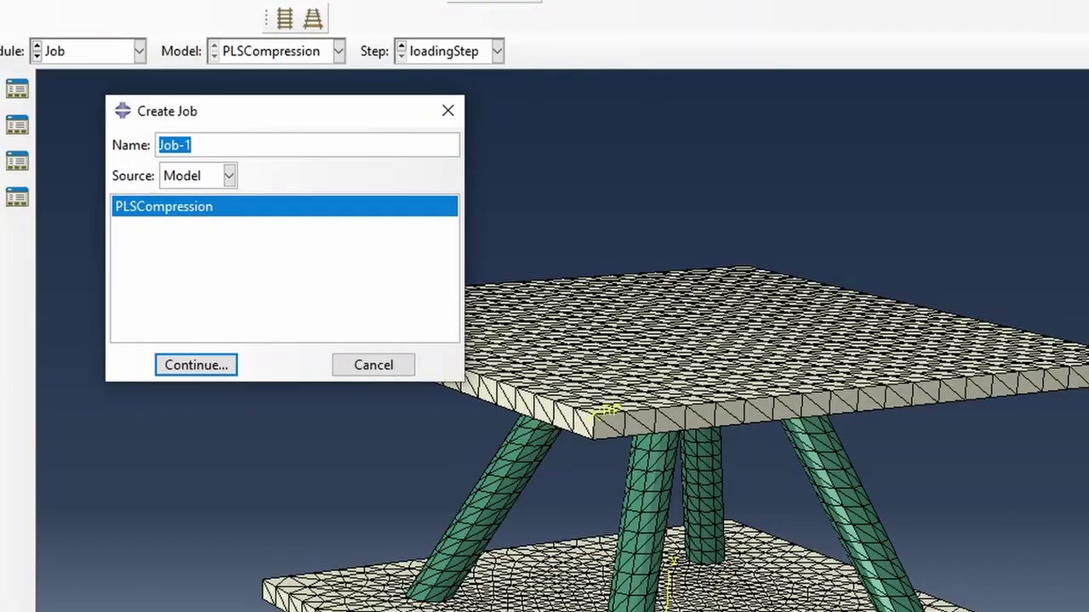
type("Job_PLSComp")
left_click(194, 365)
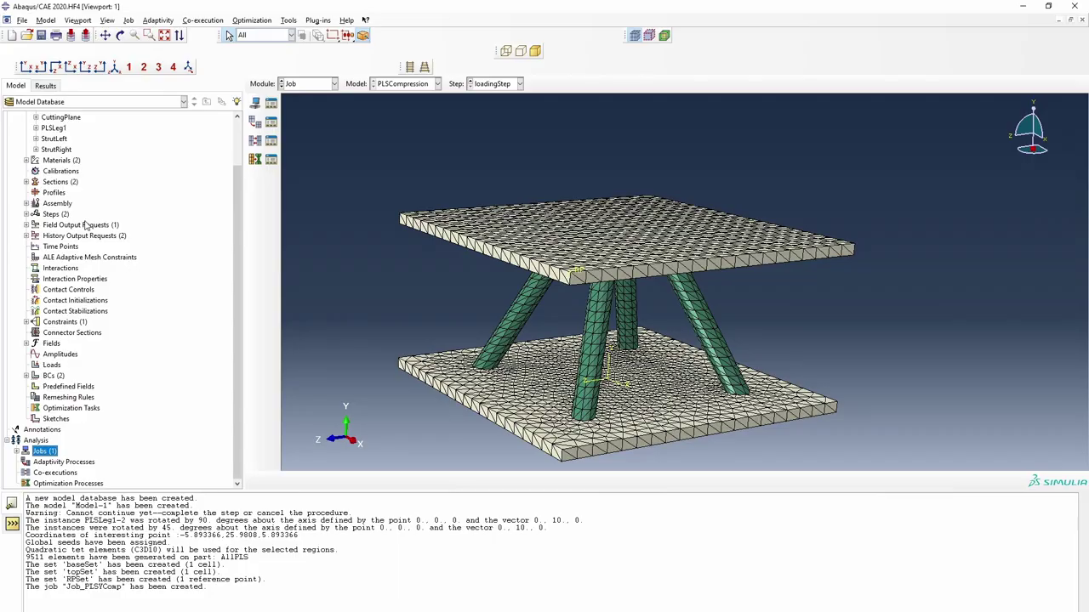
Start copying the PLSCompression model and select the suffix after 'PLS' in the copy name
scroll(85, 225, "up", 3)
left_click(16, 128)
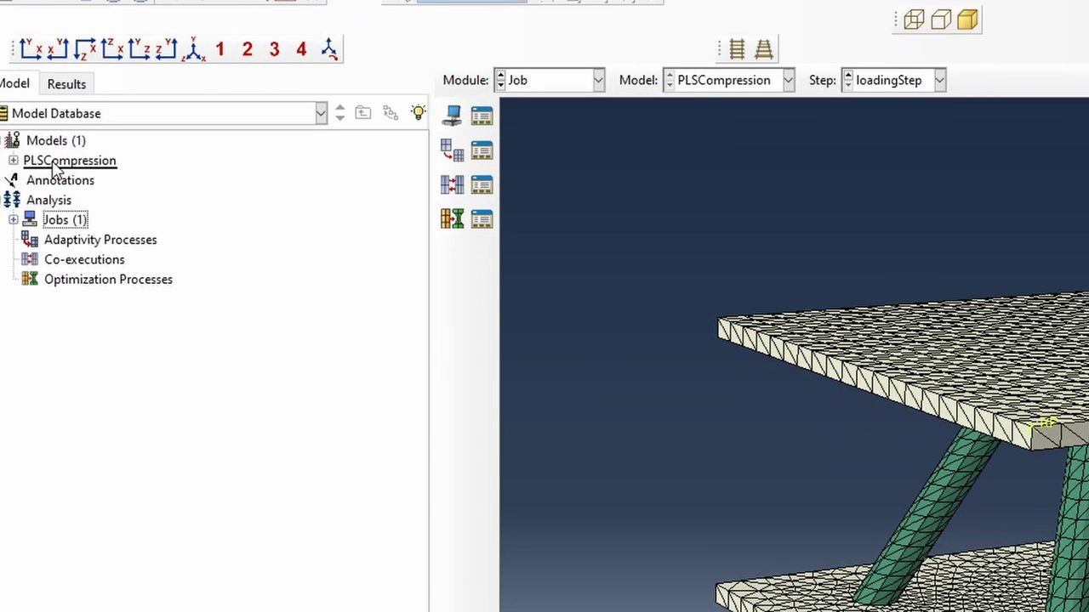
right_click(39, 128)
left_click(145, 197)
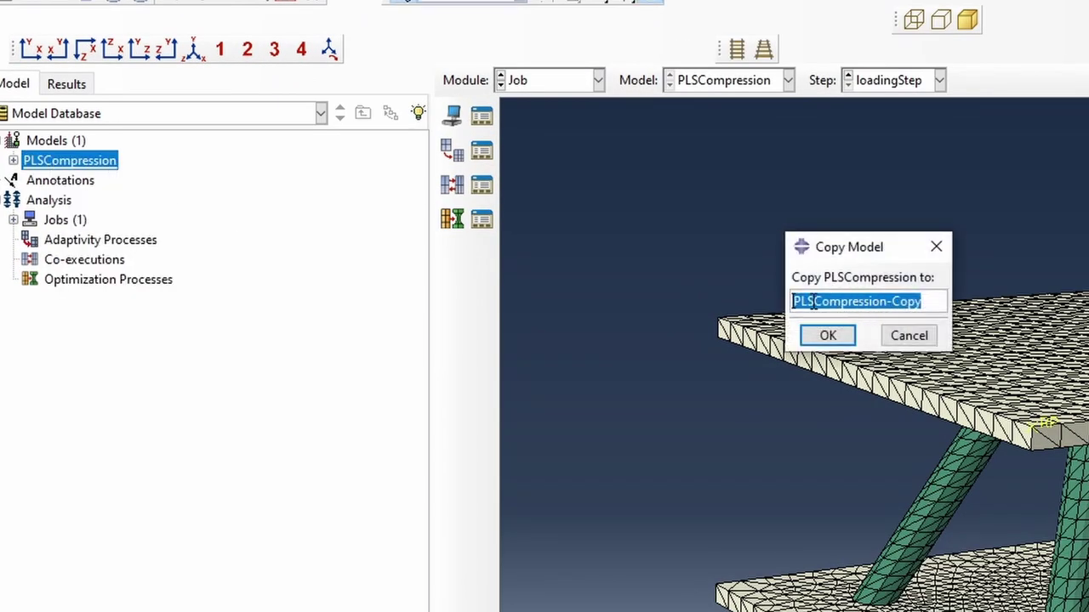
left_click_drag(817, 303, 922, 303)
Name the copied model PLSYZShear and expand its Materials
type("YZShear")
key("Return")
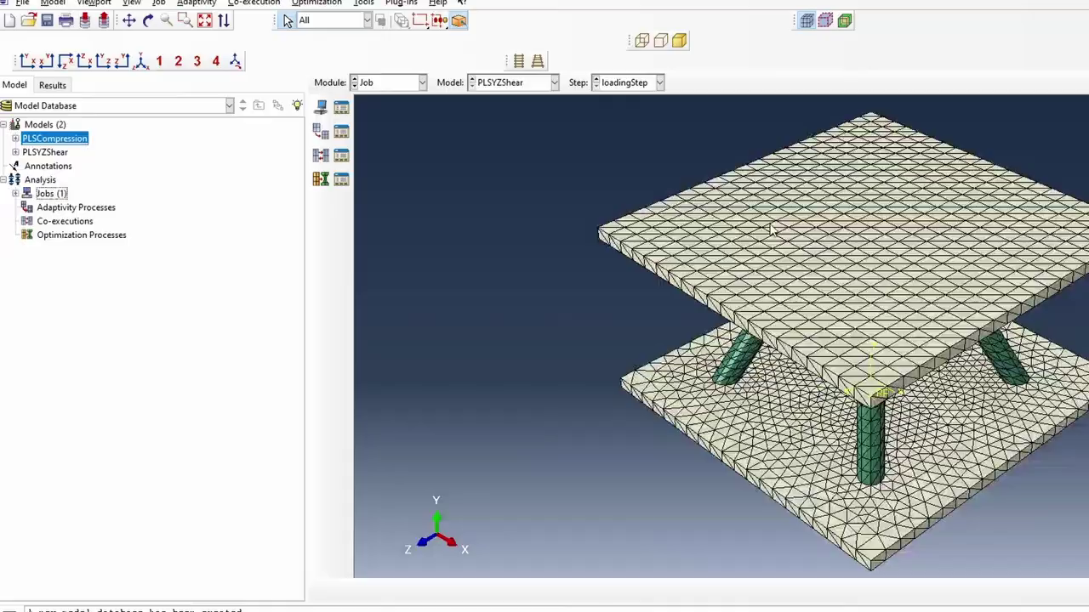
left_click(17, 138)
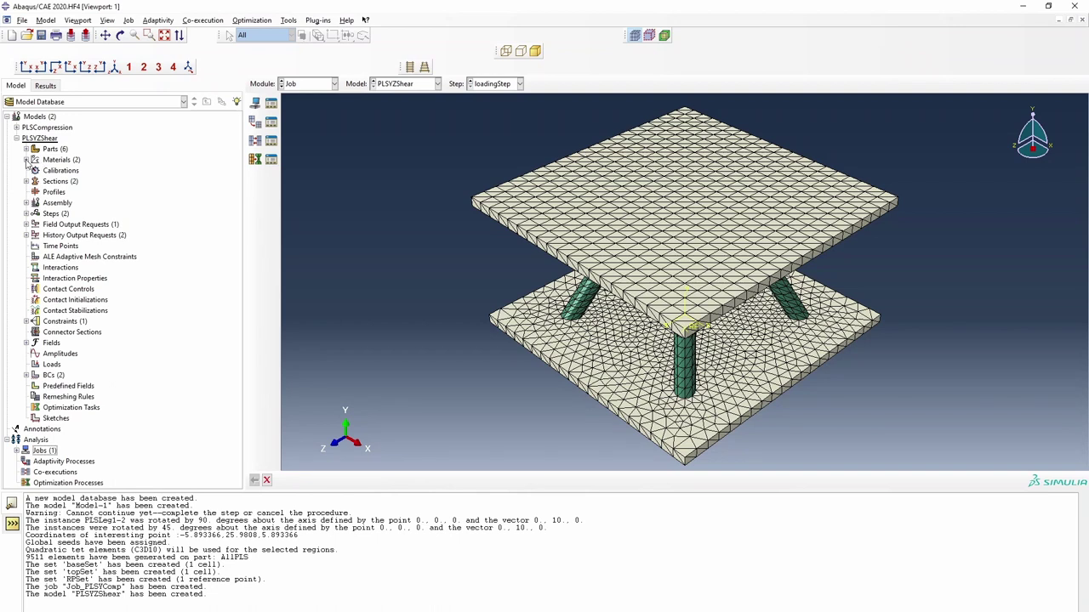
left_click(25, 160)
Change the PLA ductile damage stress triaxiality from -0.33 to 0
double_click(47, 171)
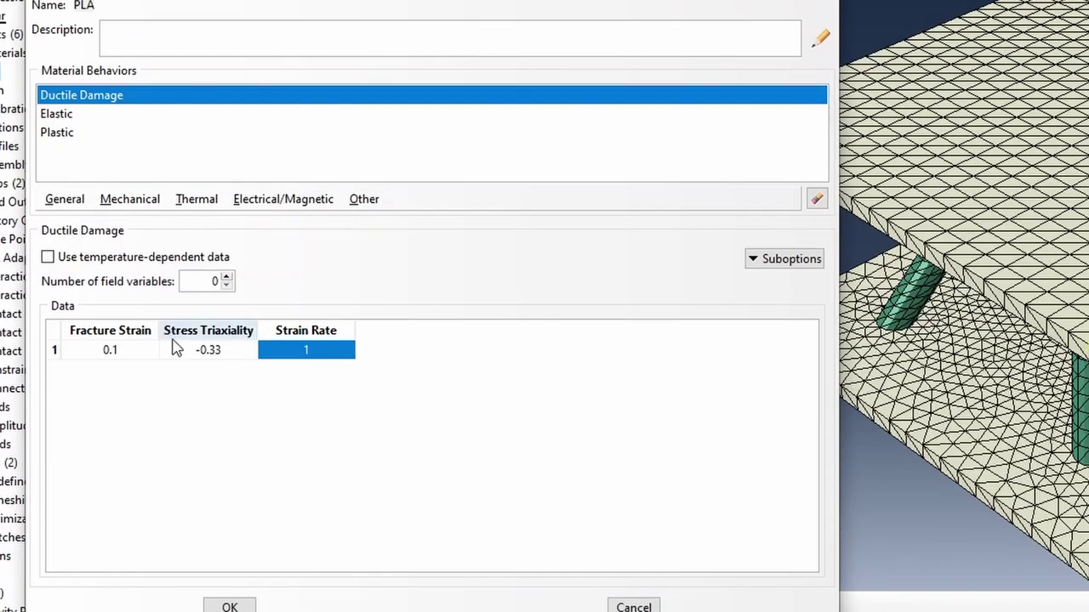
double_click(207, 351)
type("0")
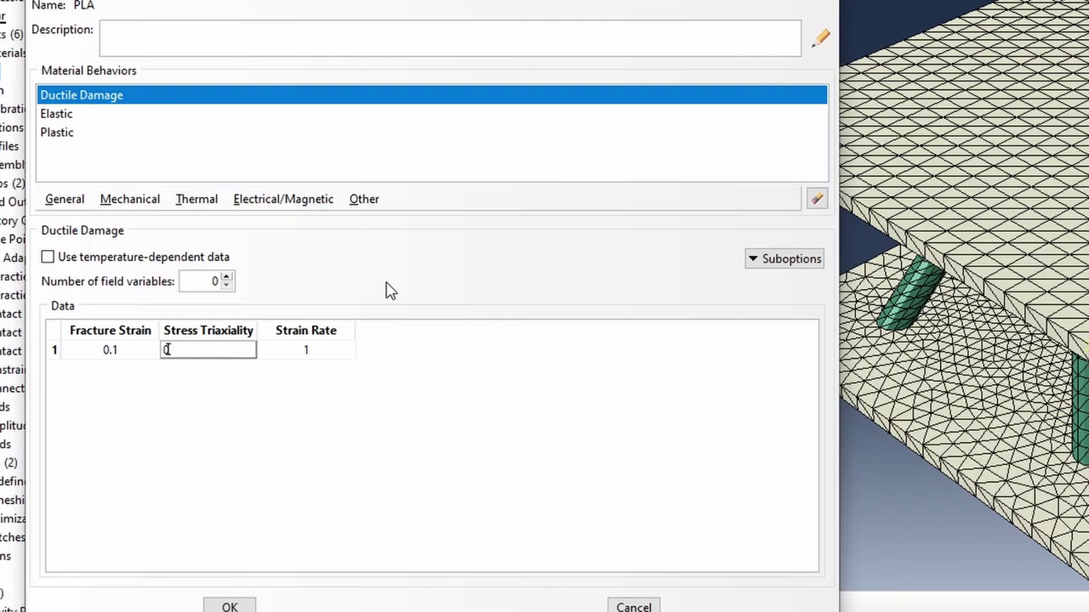
left_click(228, 606)
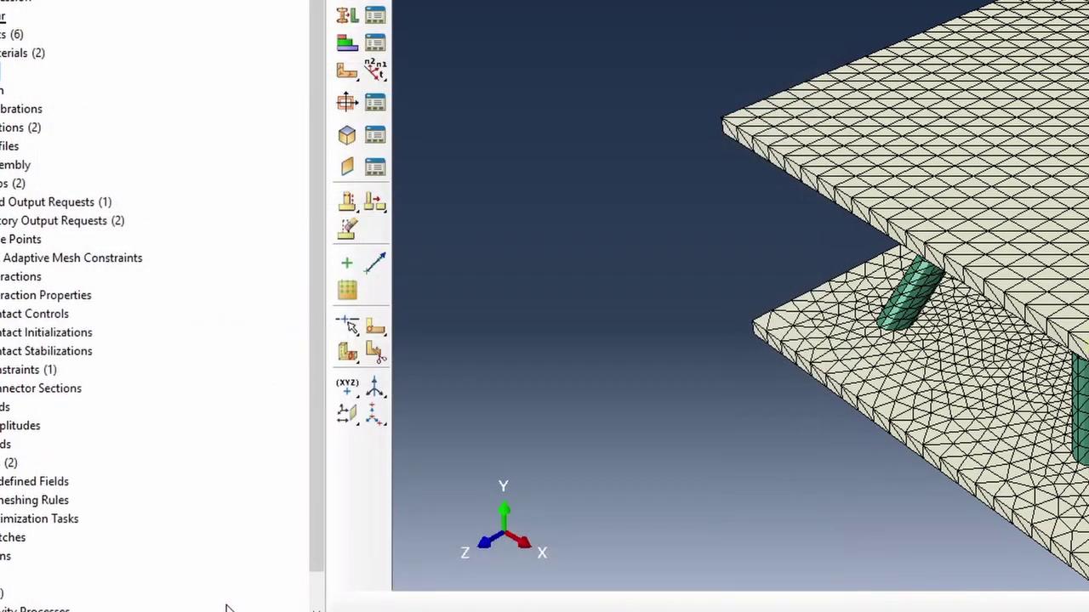
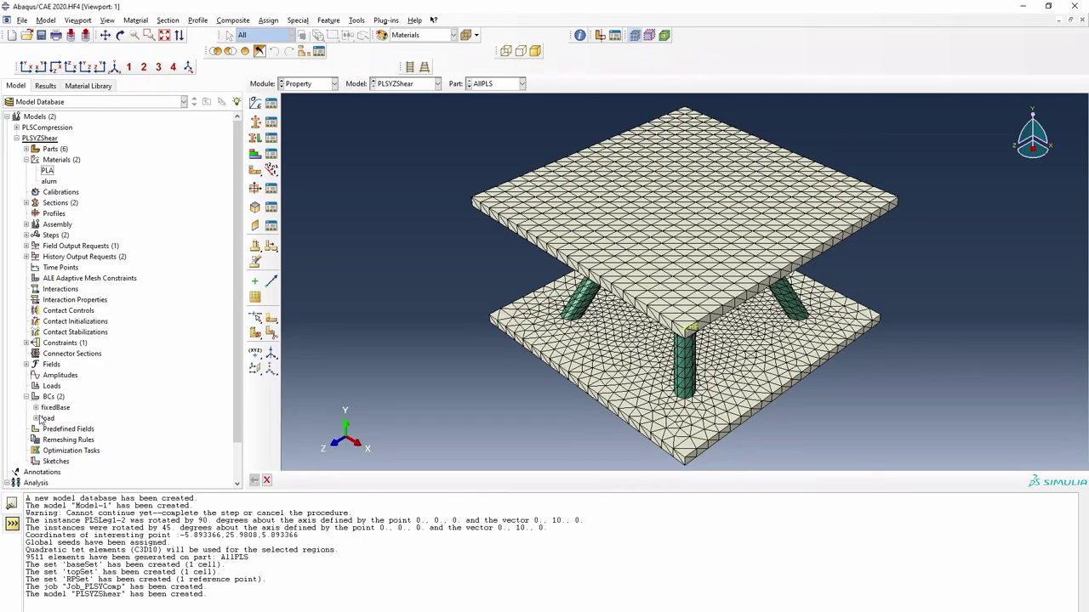
Edit the 'load' boundary condition so U2 is 0 and U3 is -6
double_click(46, 418)
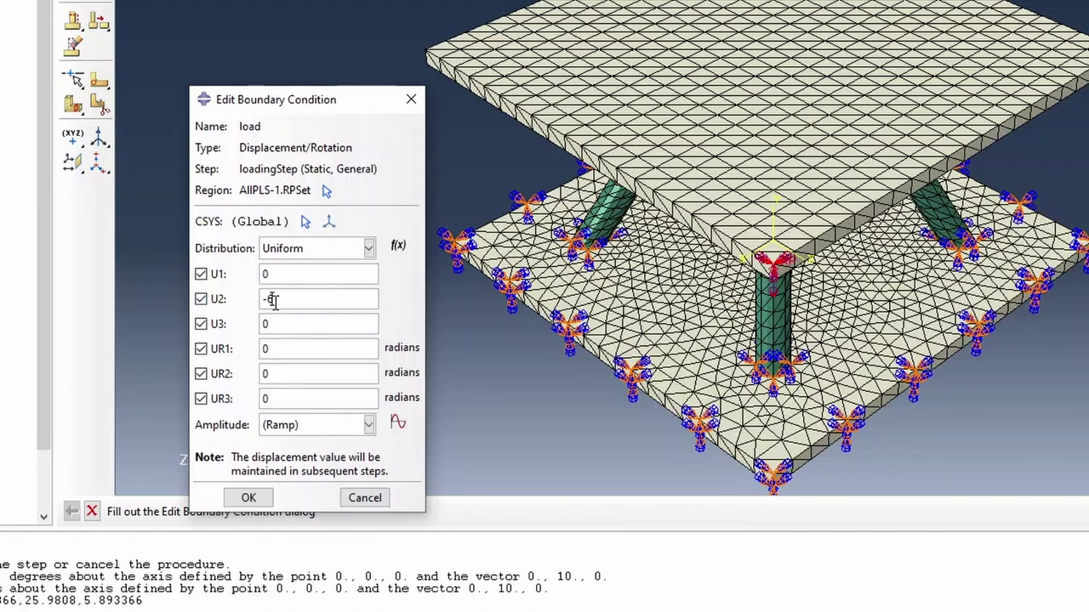
double_click(272, 299)
key("BackSpace")
left_click(202, 300)
left_click(271, 300)
left_click(212, 326)
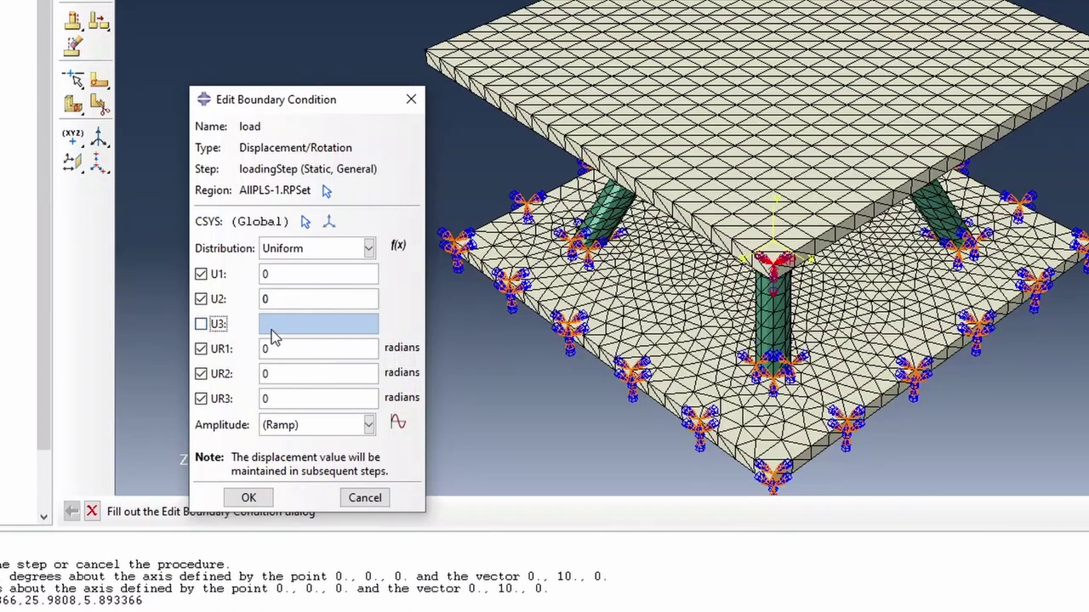
left_click(264, 325)
type("-6")
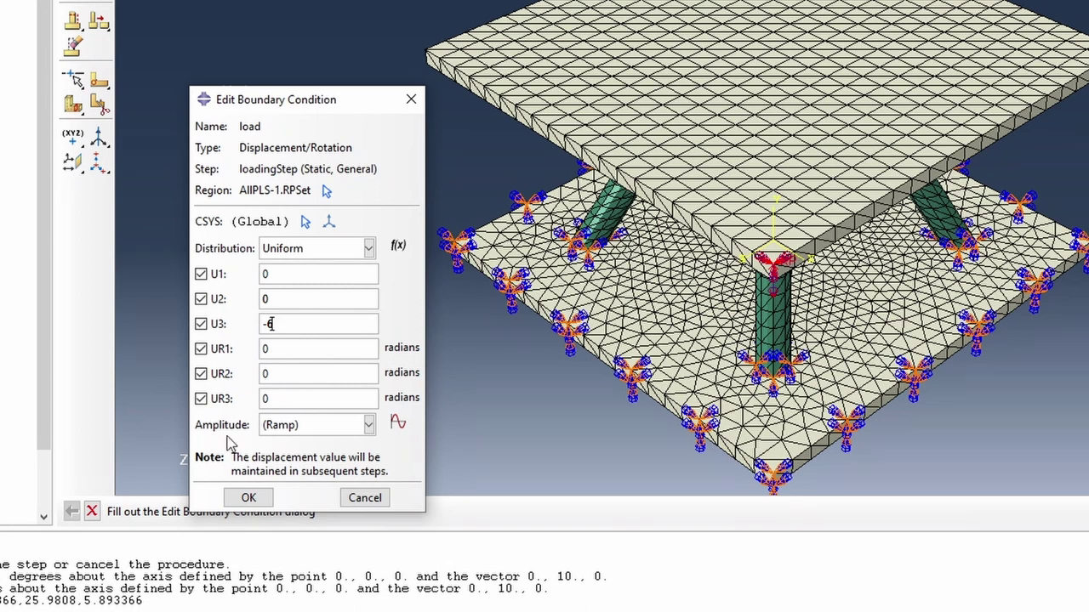
left_click(259, 498)
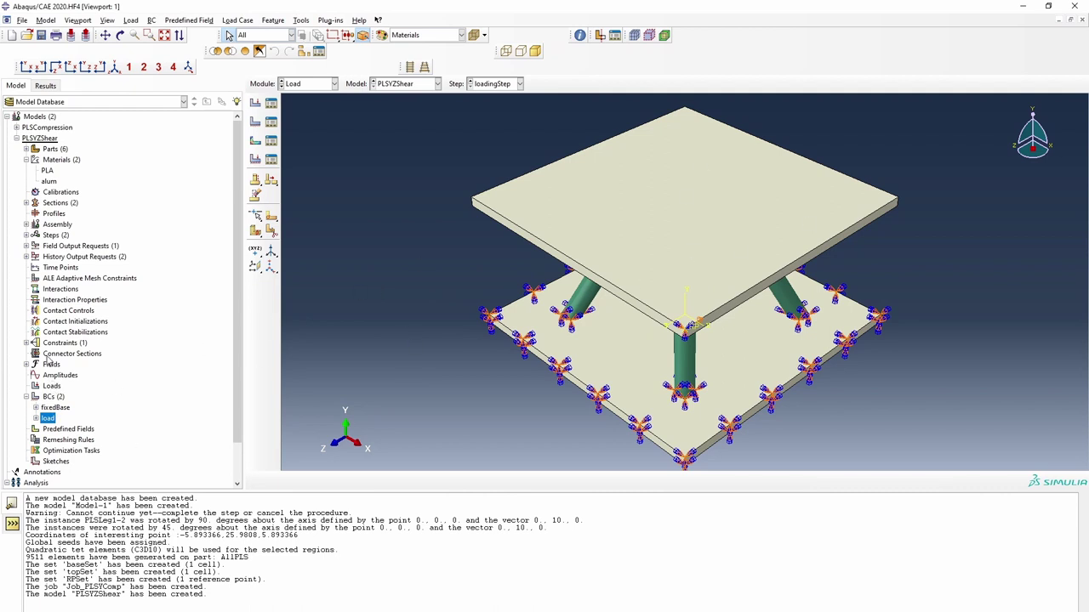
Change both degree-of-freedom entries in constraintEqn from 2 to 3
left_click(28, 344)
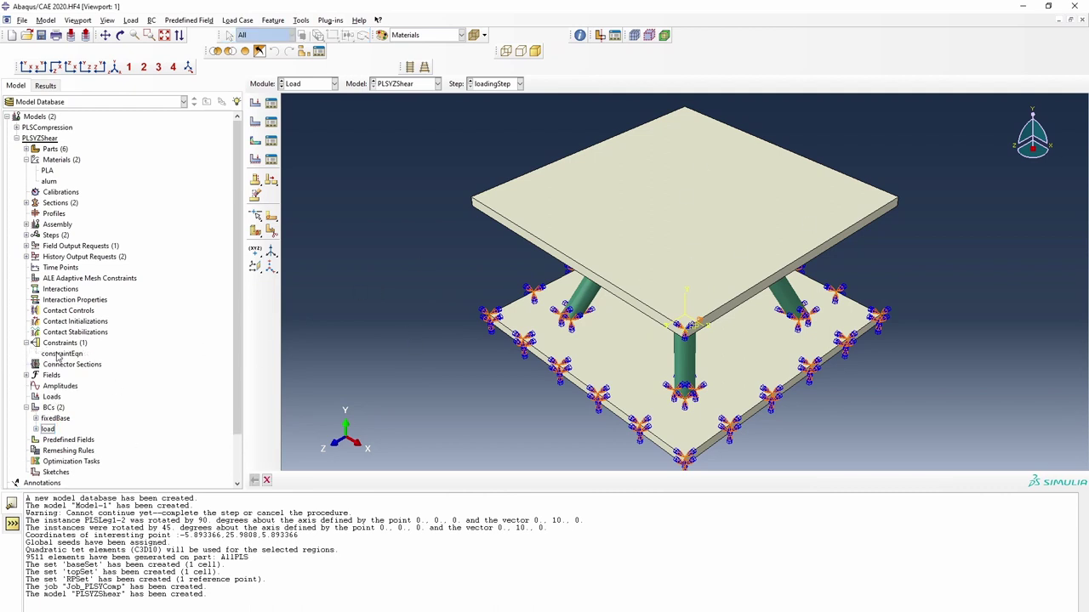
double_click(62, 354)
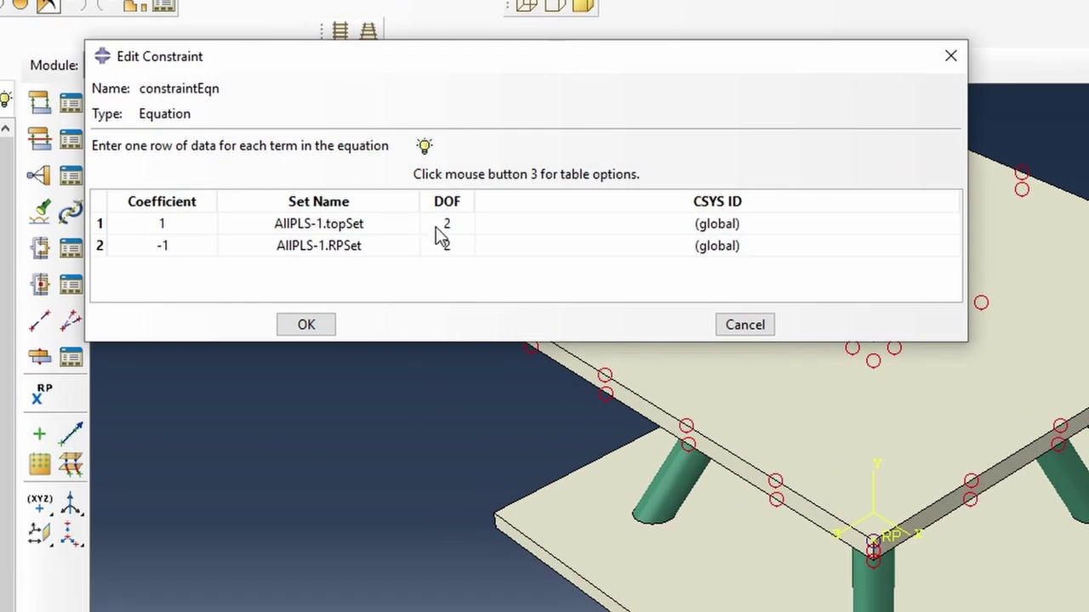
double_click(444, 224)
type("3")
key("Return")
type("3")
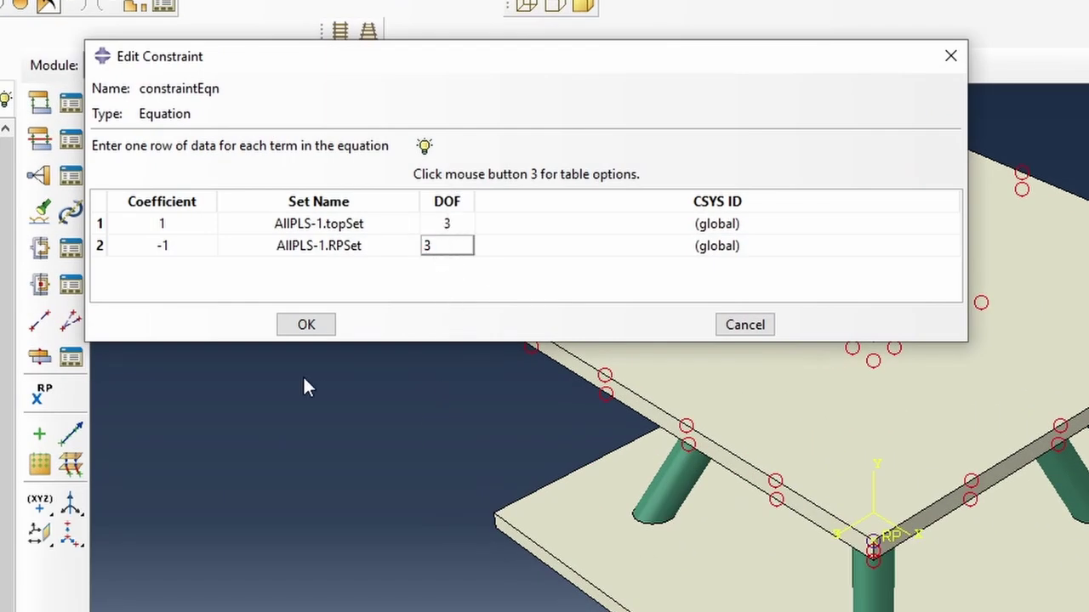
left_click(313, 332)
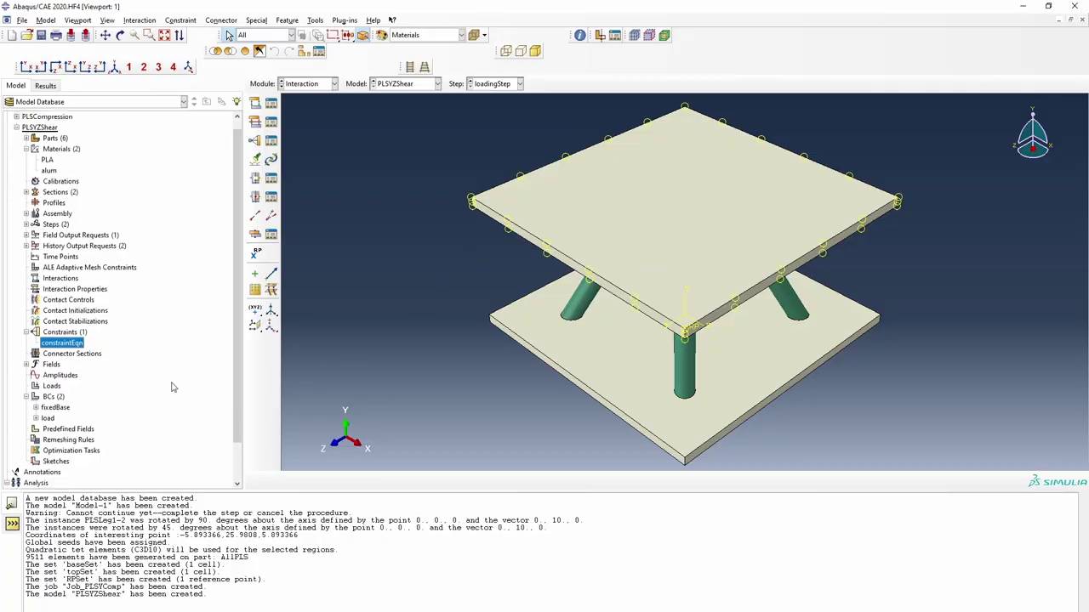
Create a job named PLSYZShear with default settings, then submit Job_PLSYComp
double_click(45, 450)
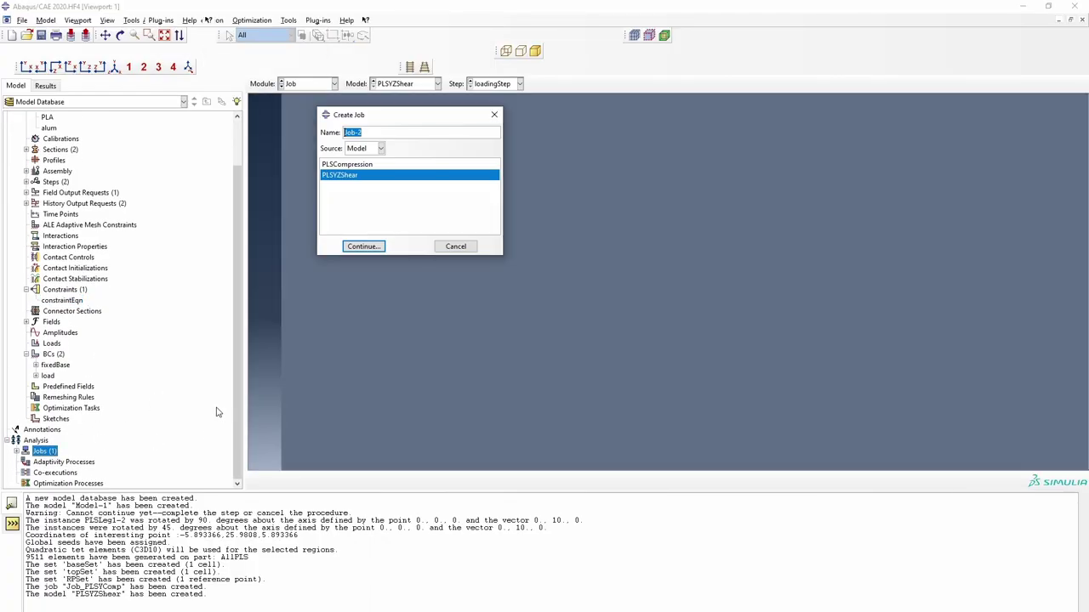
type("PLSYZShear")
key("Return")
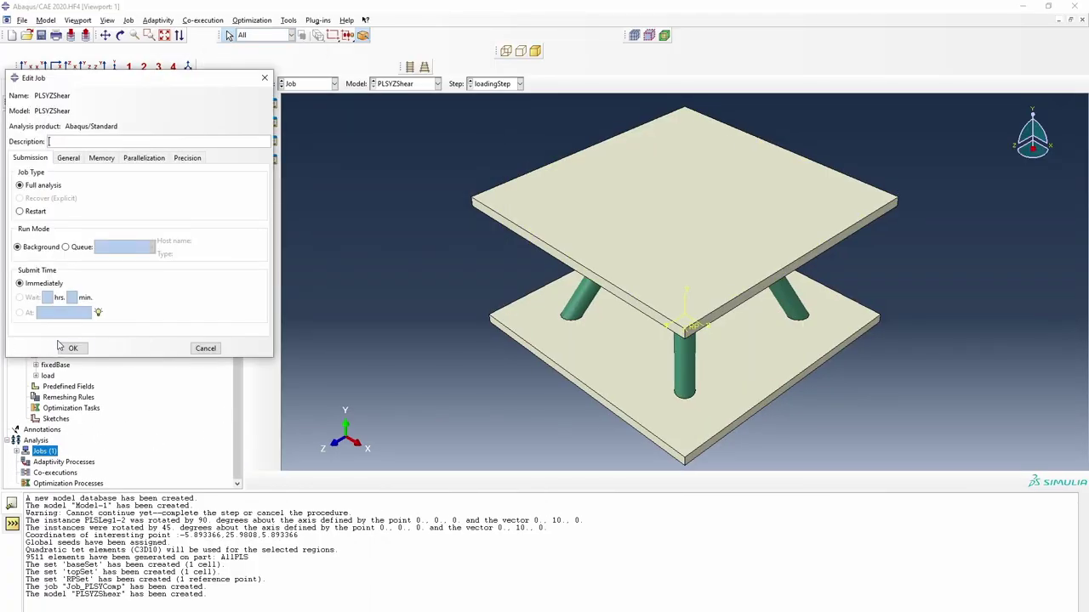
left_click(62, 347)
right_click(67, 462)
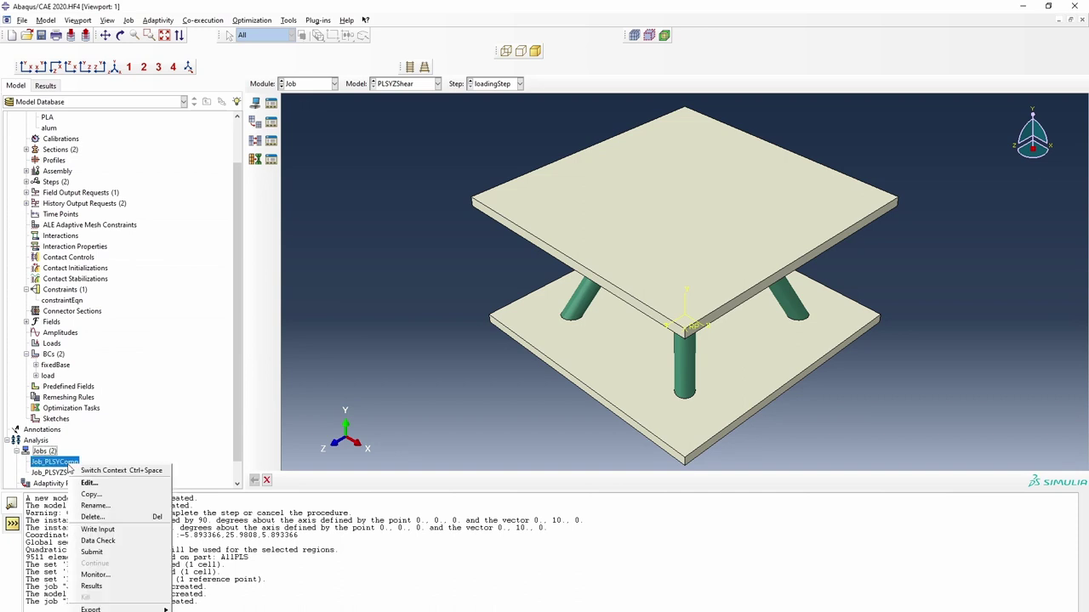
left_click(115, 554)
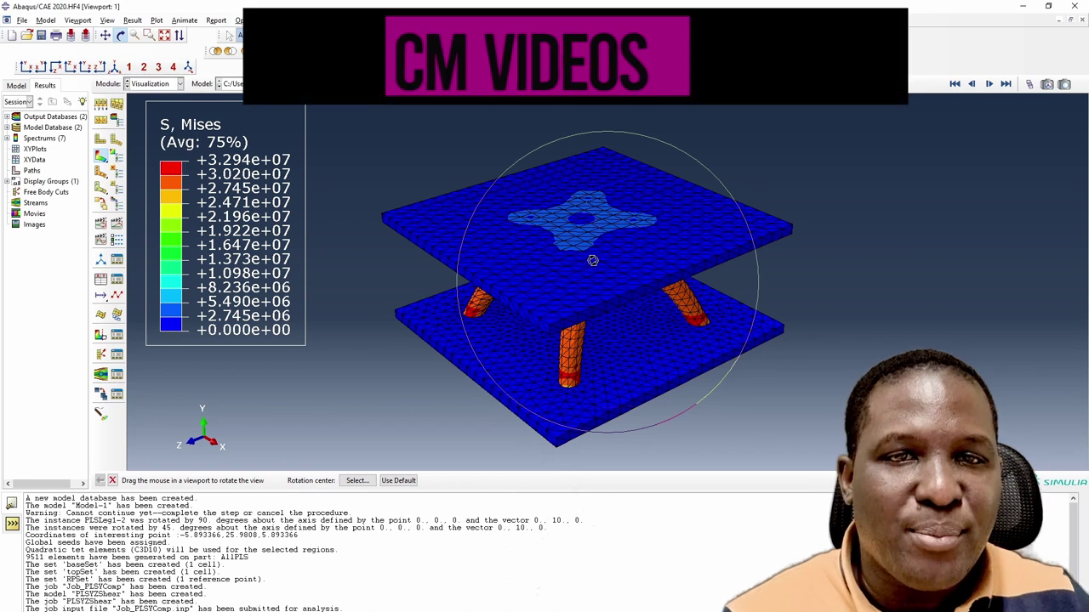
Play the compression deformation animation while orbiting the results model
left_click_drag(592, 260, 609, 214)
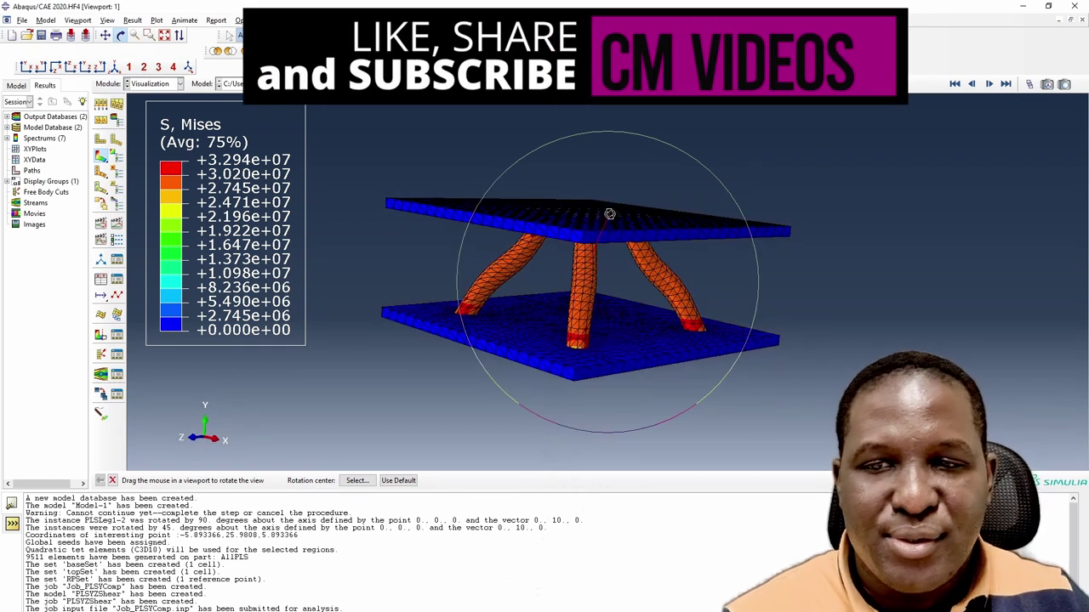
left_click(119, 241)
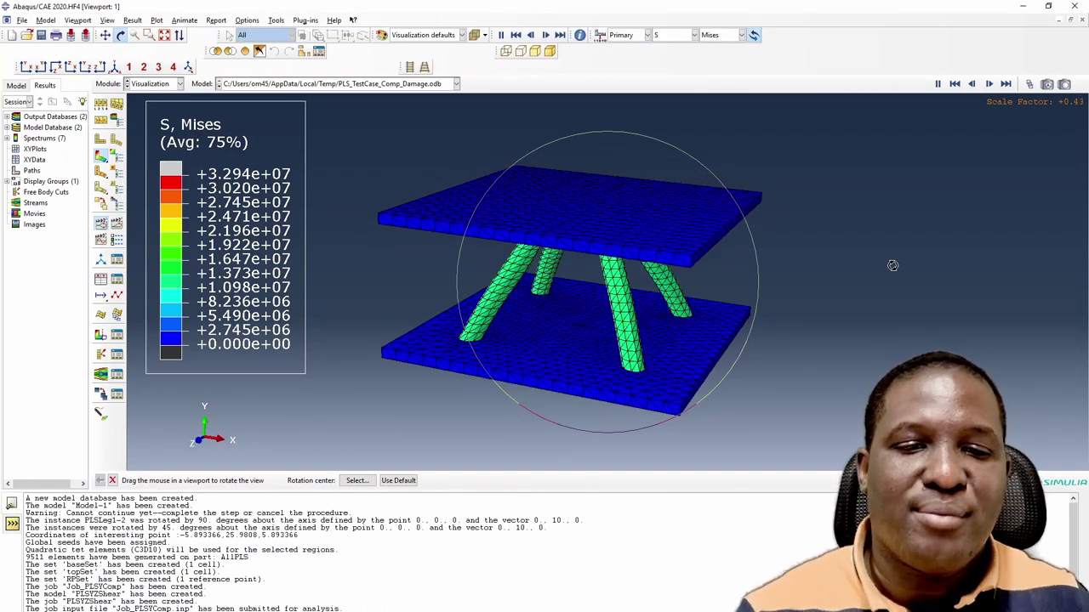
left_click_drag(892, 265, 627, 295)
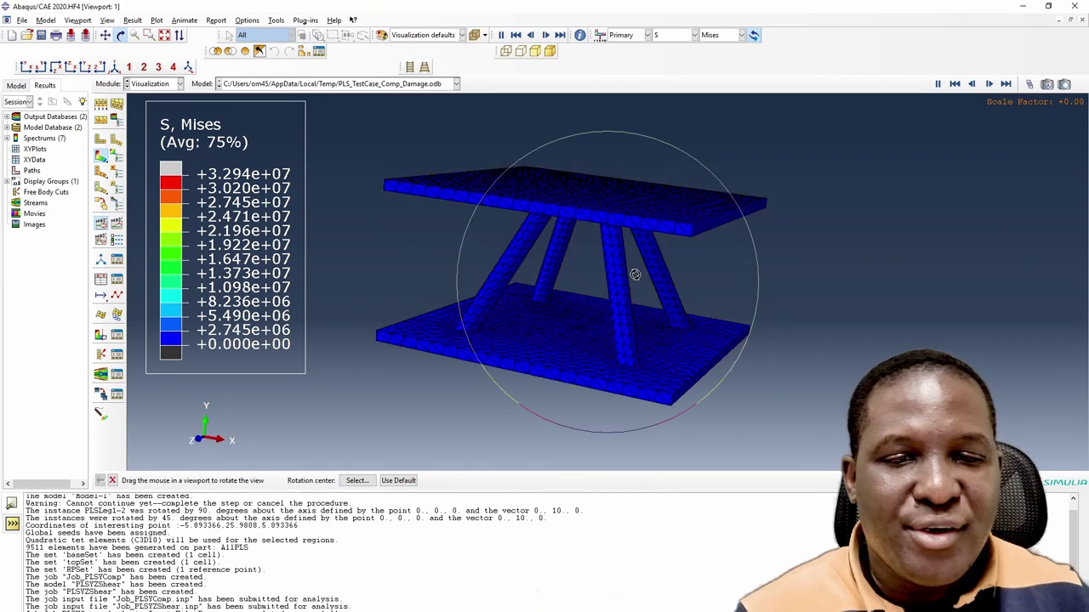
left_click_drag(673, 230, 614, 244)
left_click_drag(544, 252, 656, 260)
Switch the contour variable to plastic strain PE and restart the animation
left_click(671, 34)
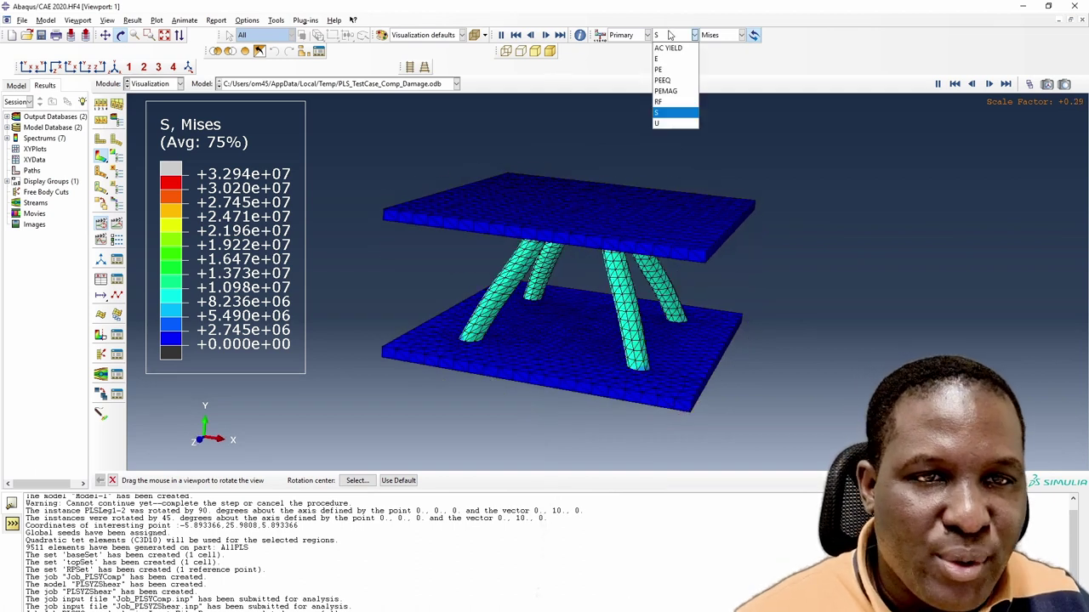
left_click(672, 73)
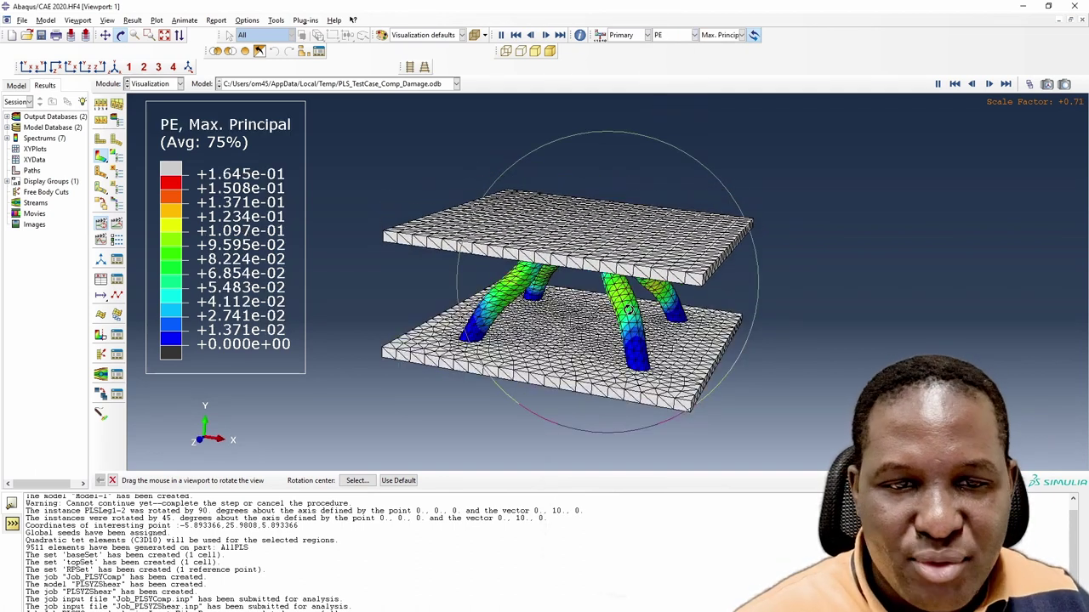
left_click_drag(628, 311, 687, 284)
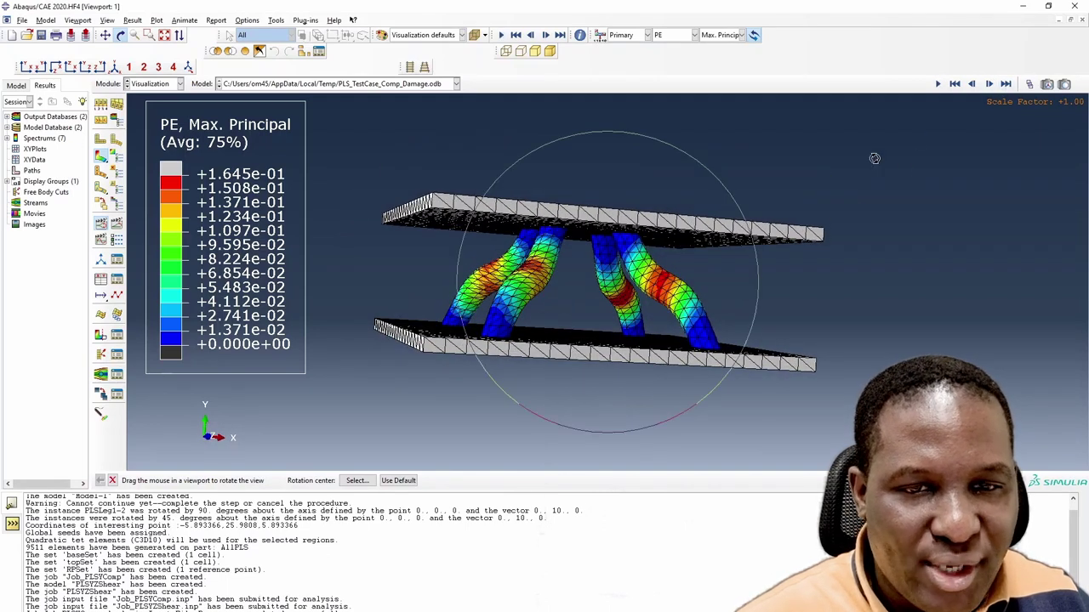
left_click_drag(523, 307, 464, 281)
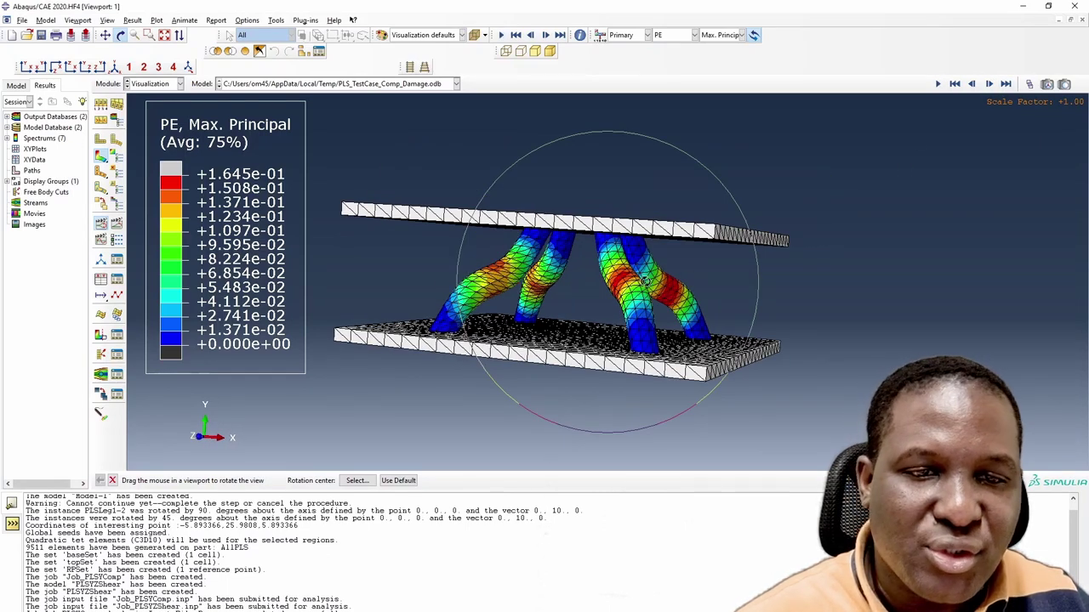
left_click_drag(502, 316, 627, 331)
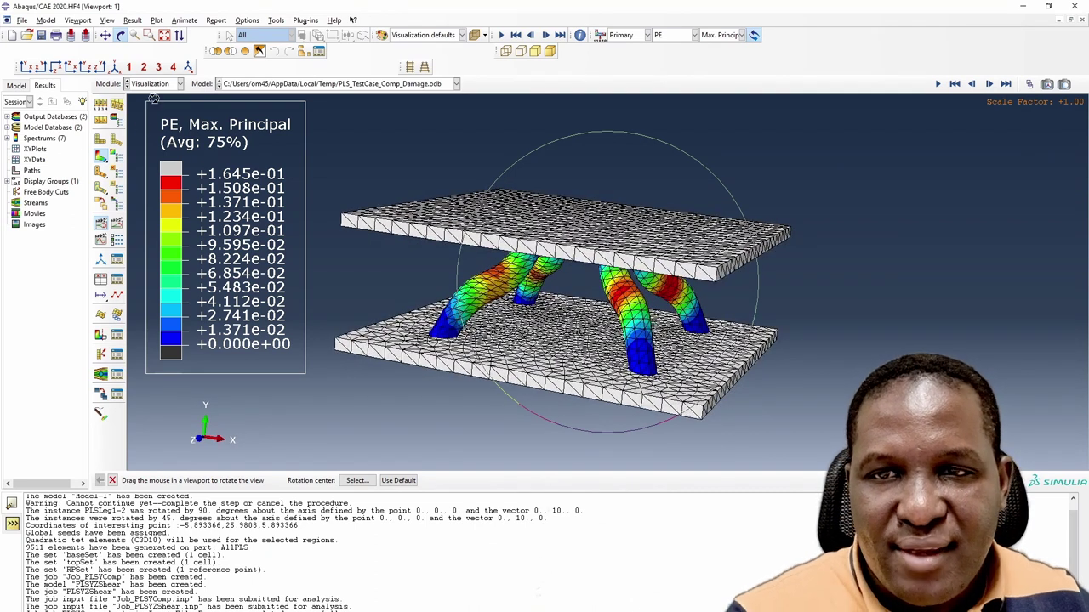
left_click_drag(154, 100, 620, 274)
left_click_drag(615, 281, 569, 318)
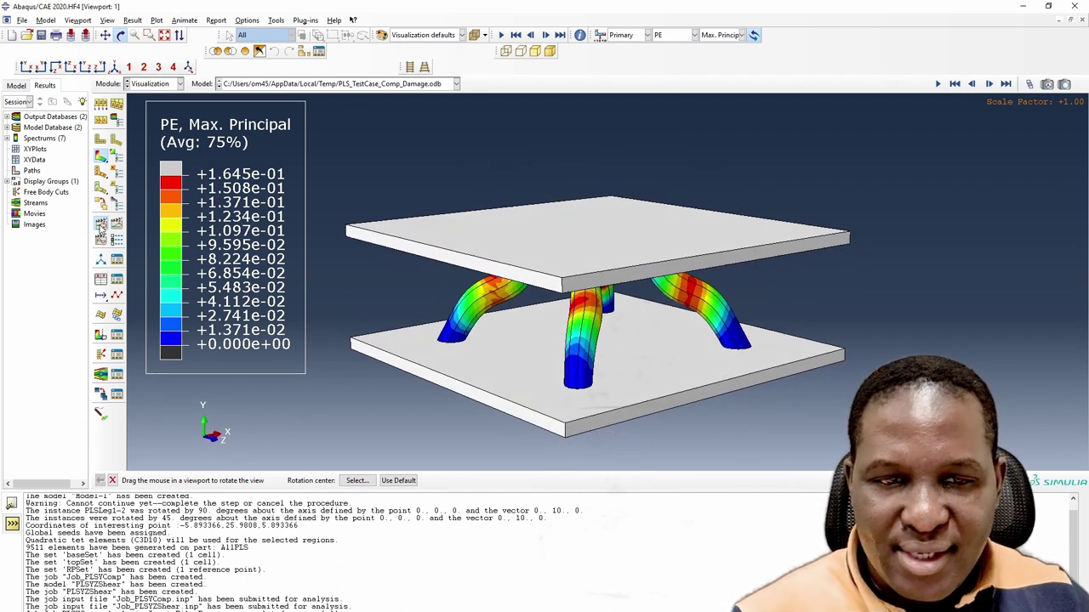
left_click(385, 262)
left_click(101, 225)
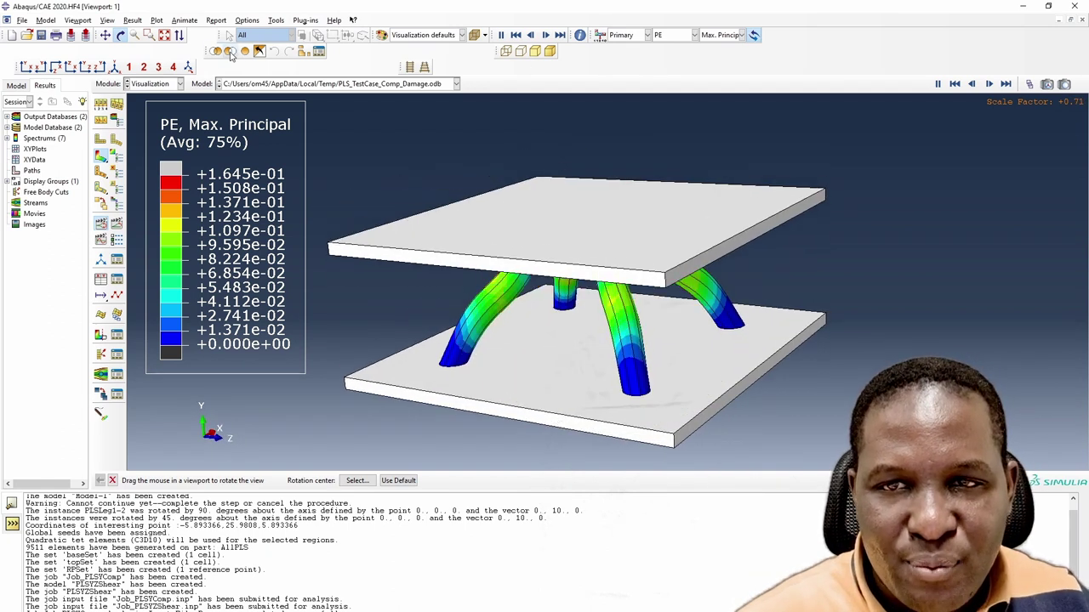
Remove both plates from the display by material, leaving the four struts visible
left_click(332, 35)
left_click(247, 480)
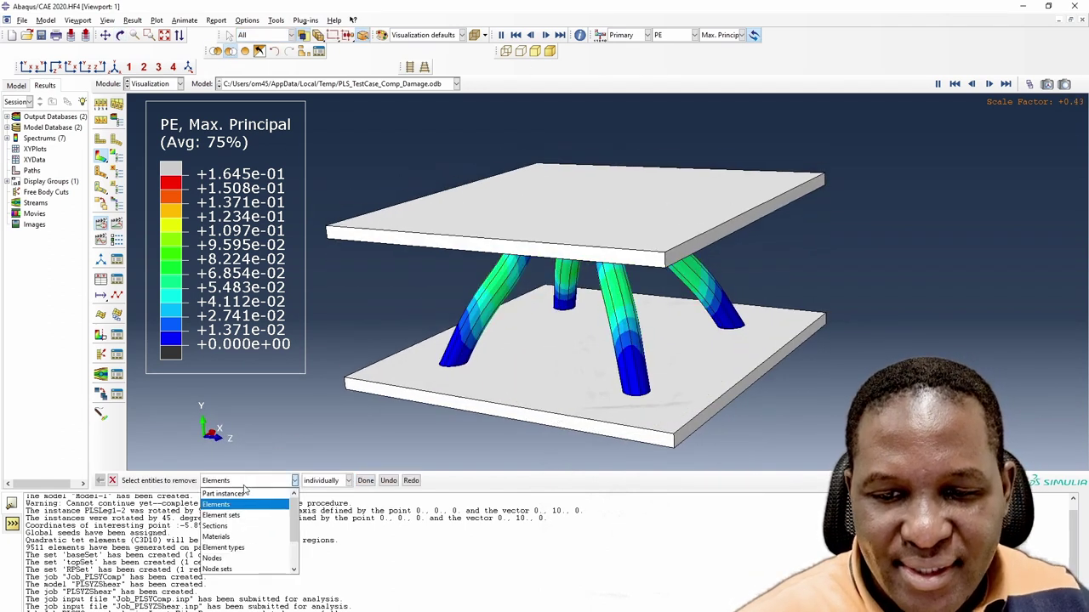
left_click(216, 537)
left_click(386, 411)
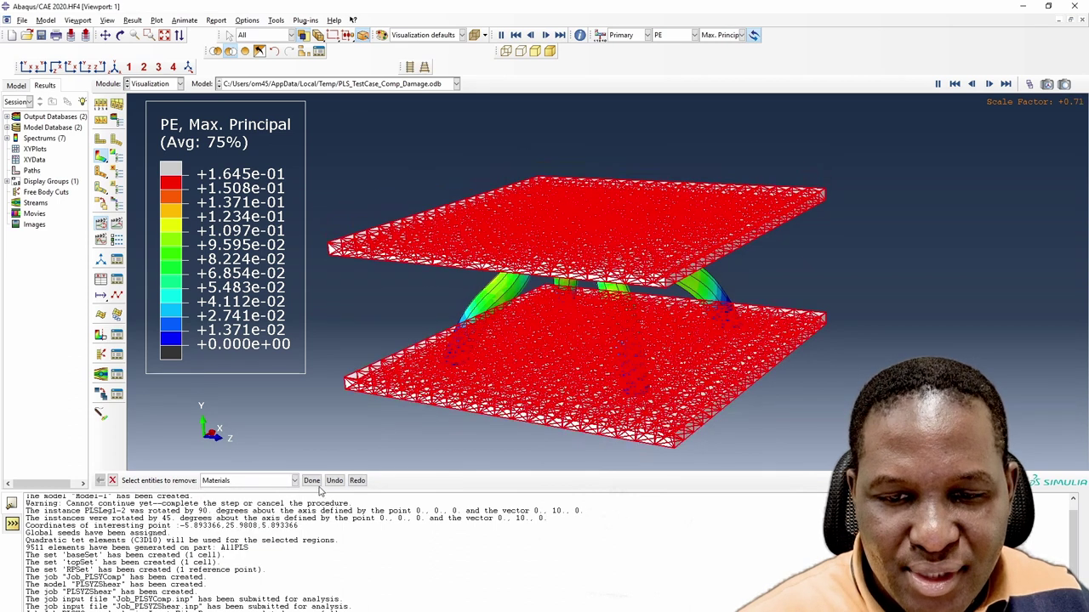
middle_click(444, 395)
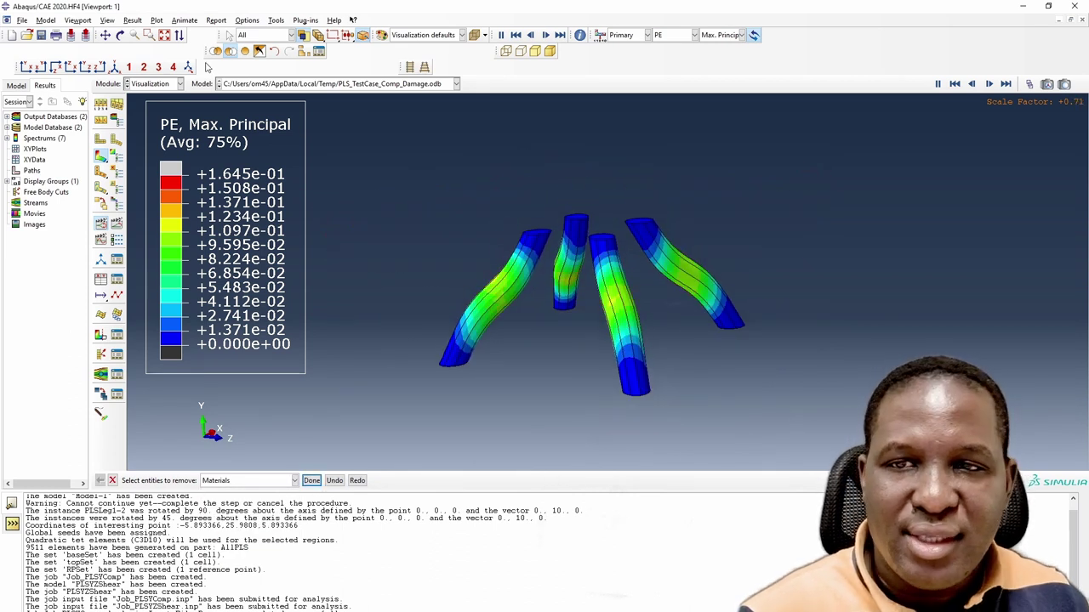
left_click(120, 35)
left_click_drag(660, 250, 755, 392)
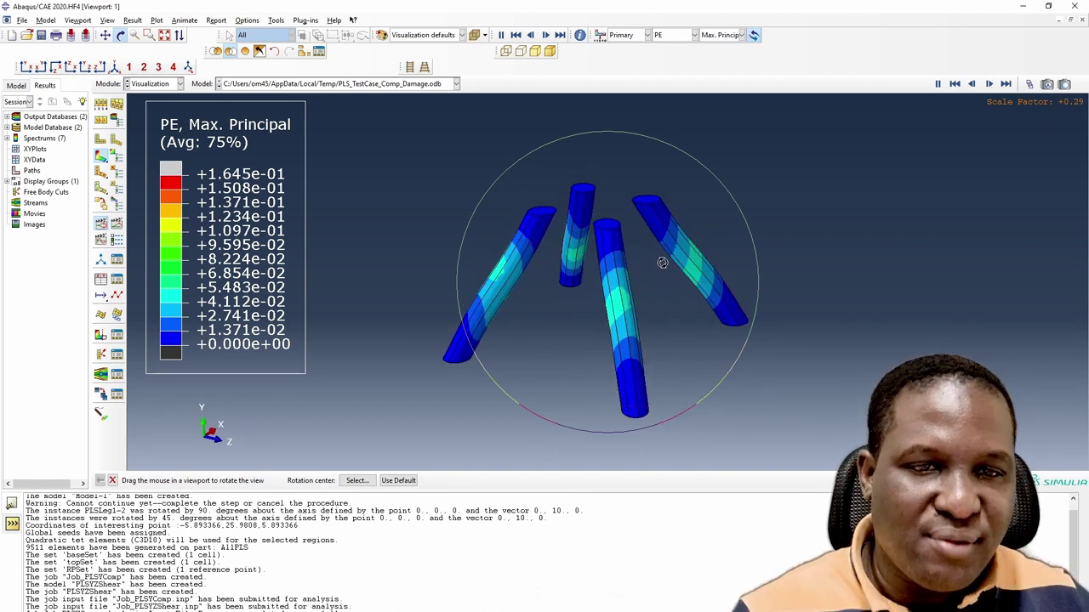
Load PLS_TestCase_ShearYZ_Damage.odb and animate its Mises contours on the deformed shape
left_click(396, 85)
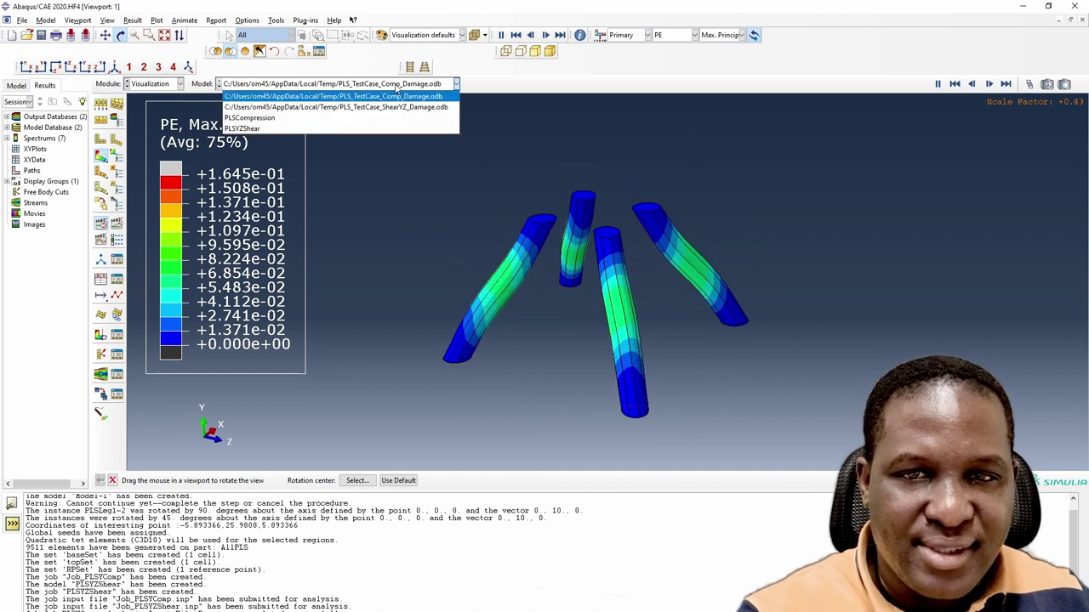
left_click(400, 107)
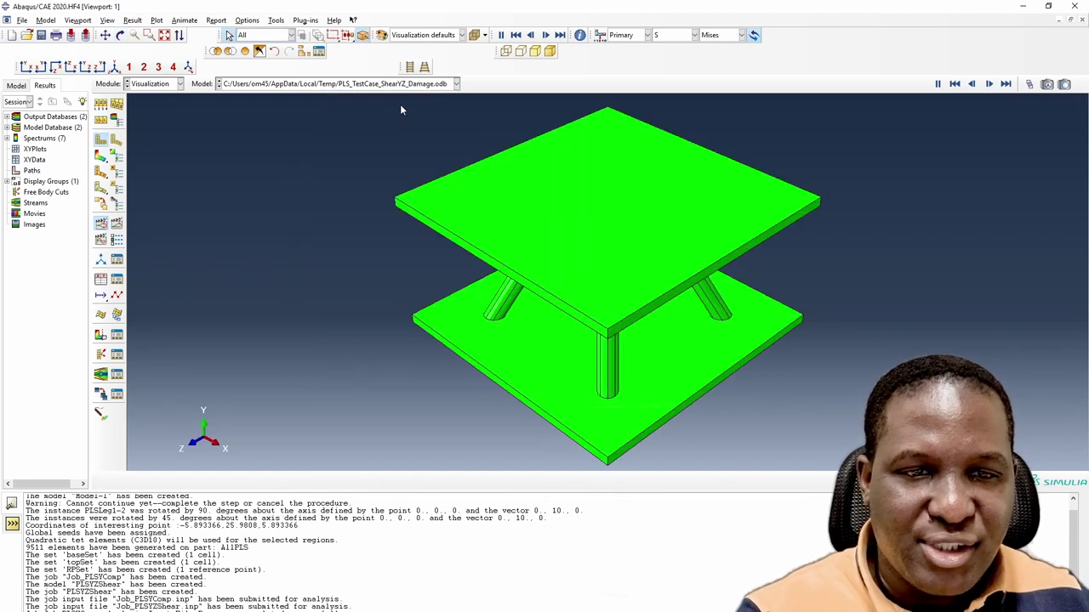
left_click(101, 156)
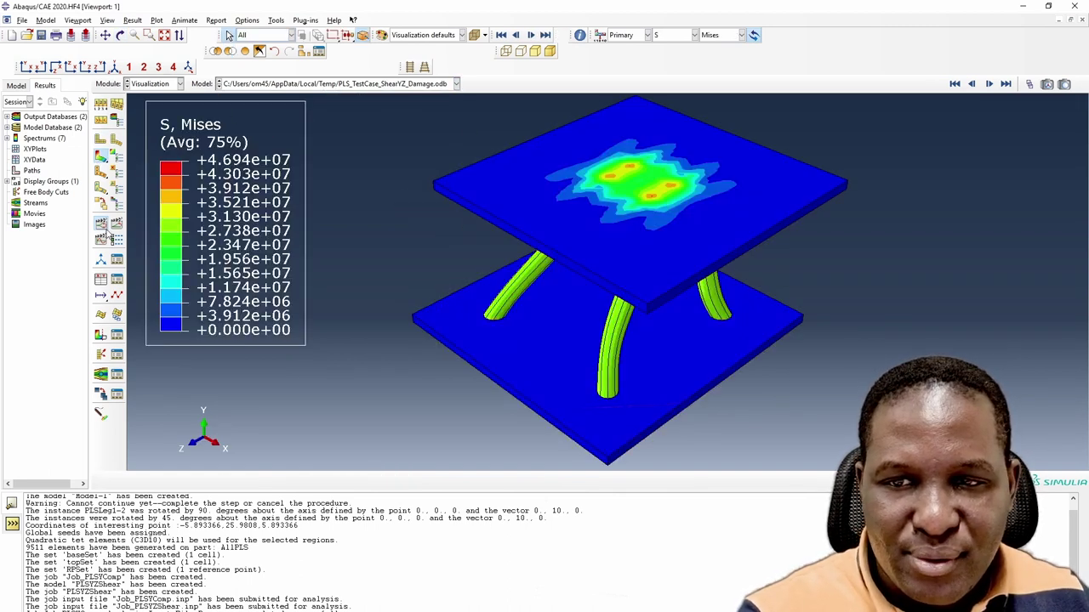
left_click(101, 225)
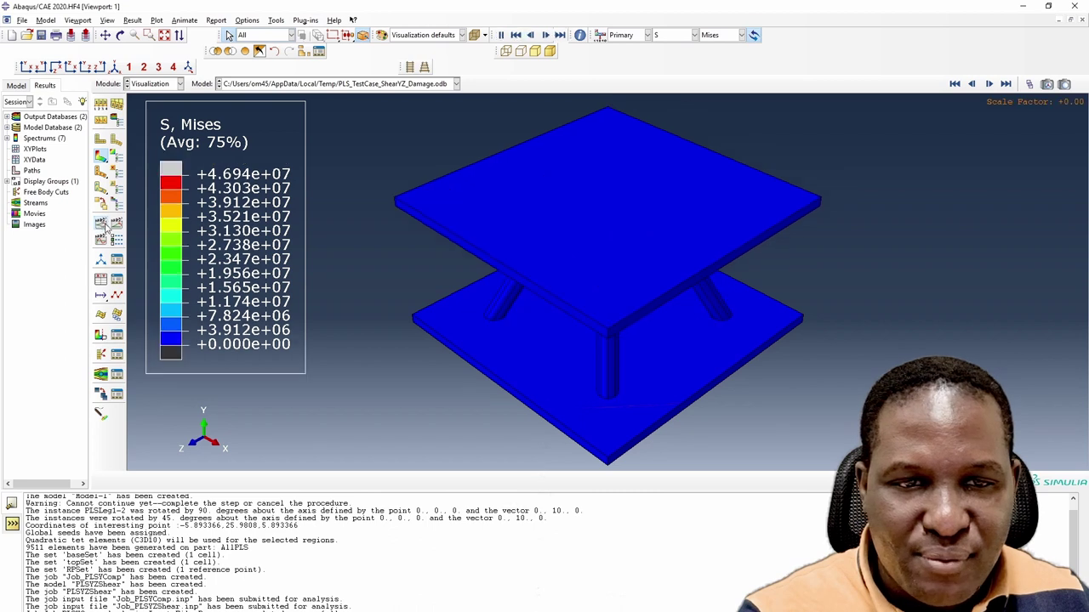
left_click(121, 35)
left_click_drag(581, 274, 571, 216)
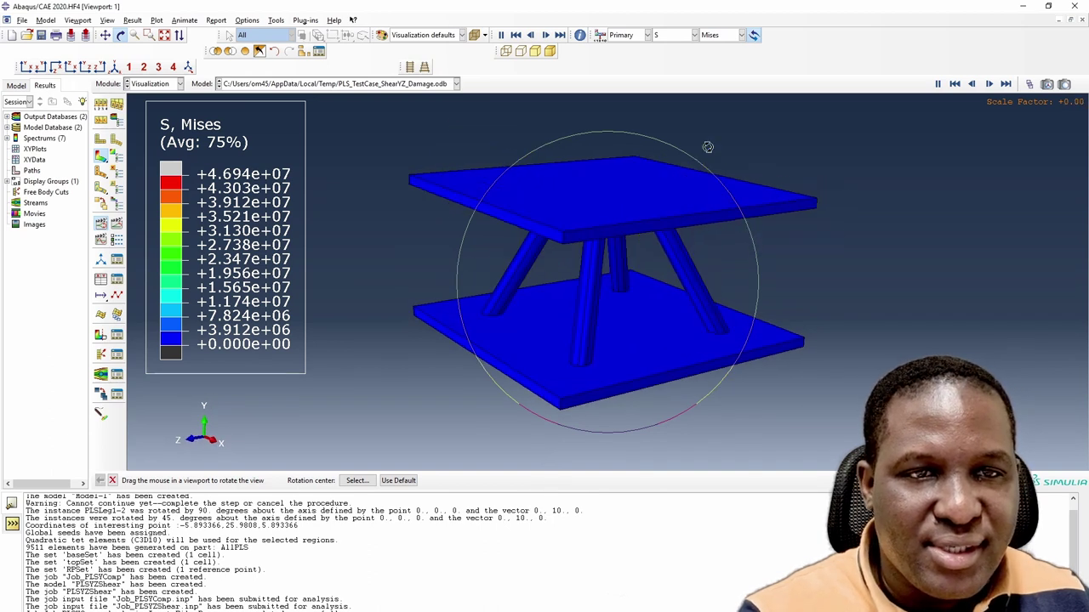
Switch the shear-case contour to PE max principal plastic strain
left_click(673, 39)
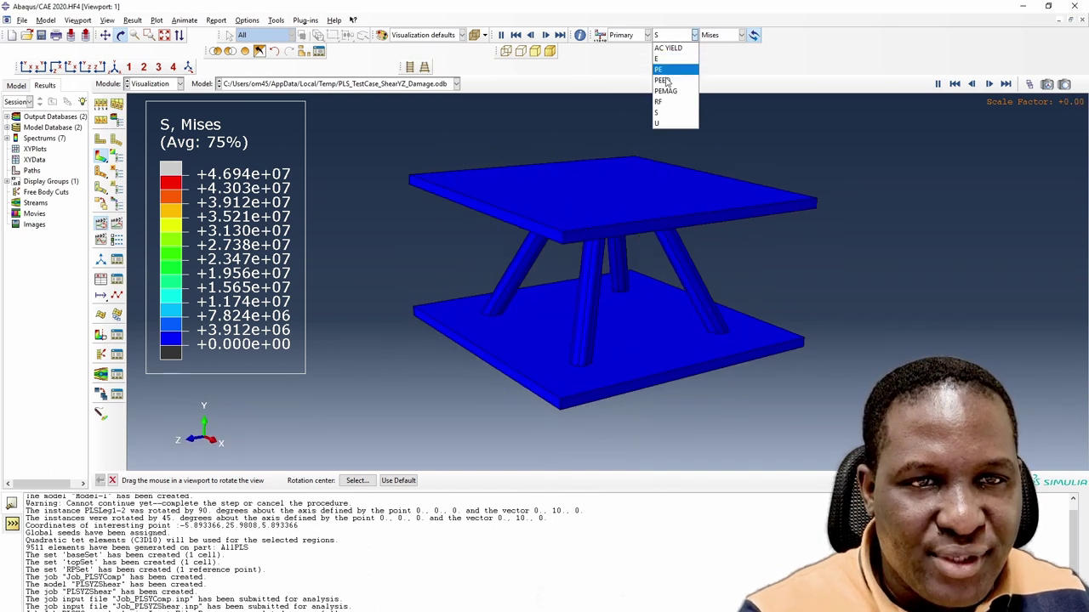
left_click(668, 78)
left_click_drag(587, 239, 792, 299)
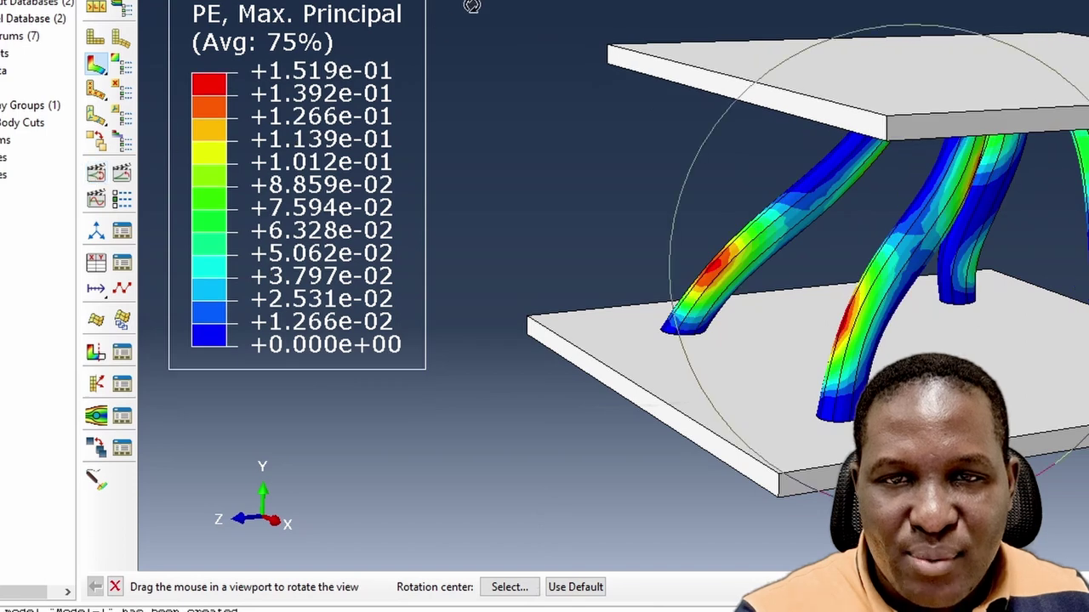
Return to the compression results with Mises contours and begin XY data from ODB history output
left_click(340, 14)
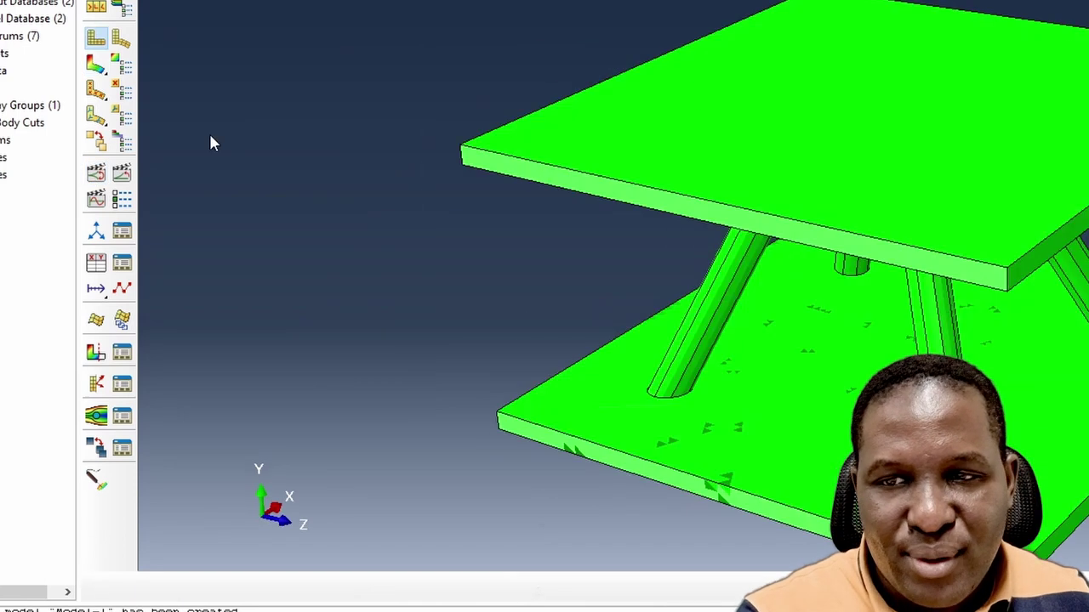
left_click(97, 64)
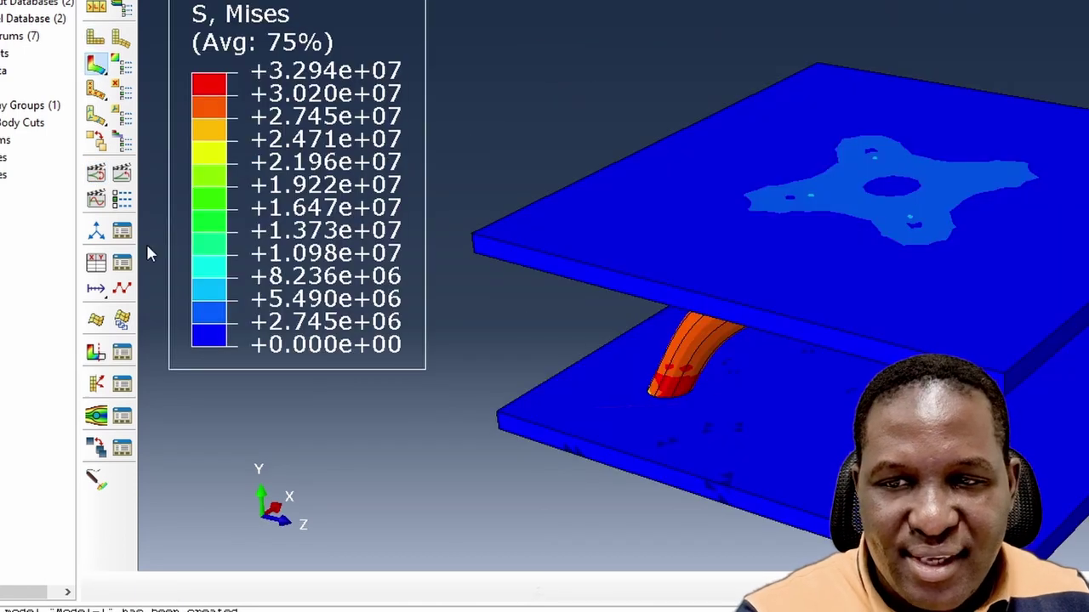
left_click(97, 263)
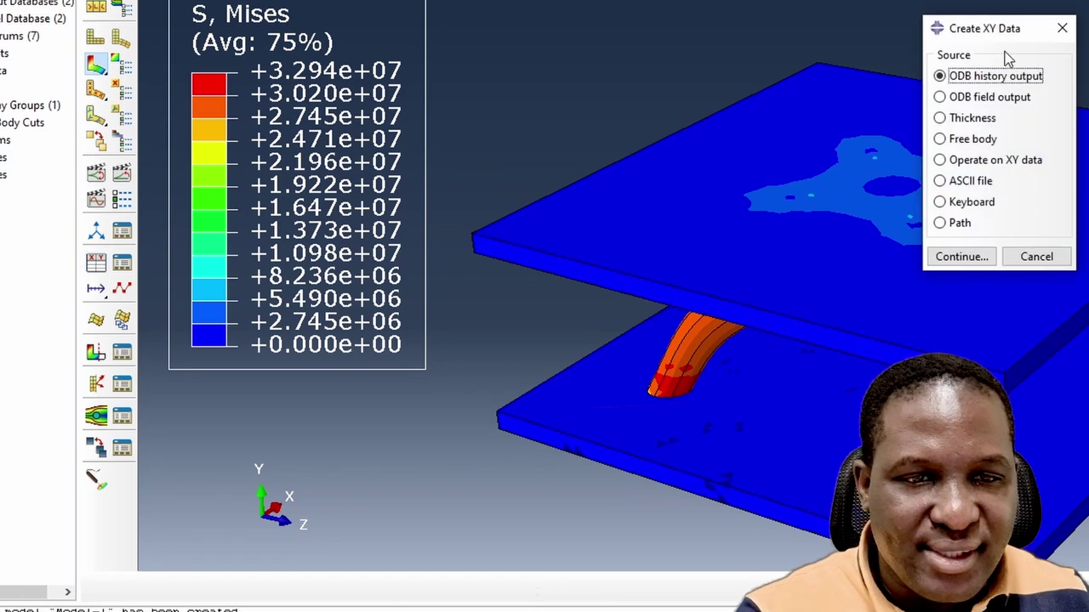
left_click(962, 257)
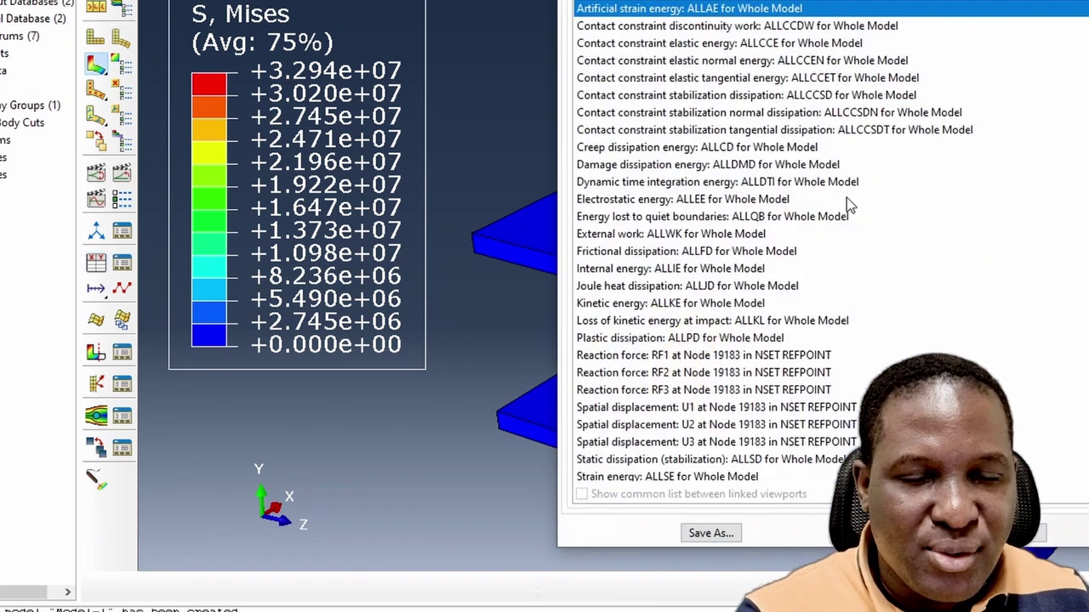
Plot the reference point's RF2 and U2 histories against time
scroll(846, 197, "down", 2)
left_click(716, 338)
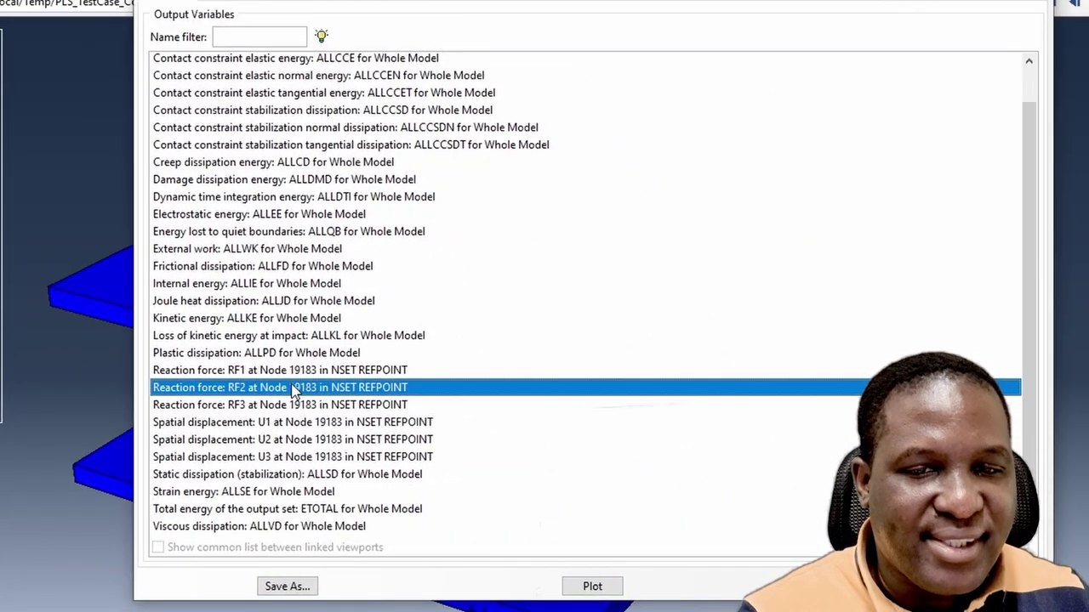
left_click(314, 447, "ctrl")
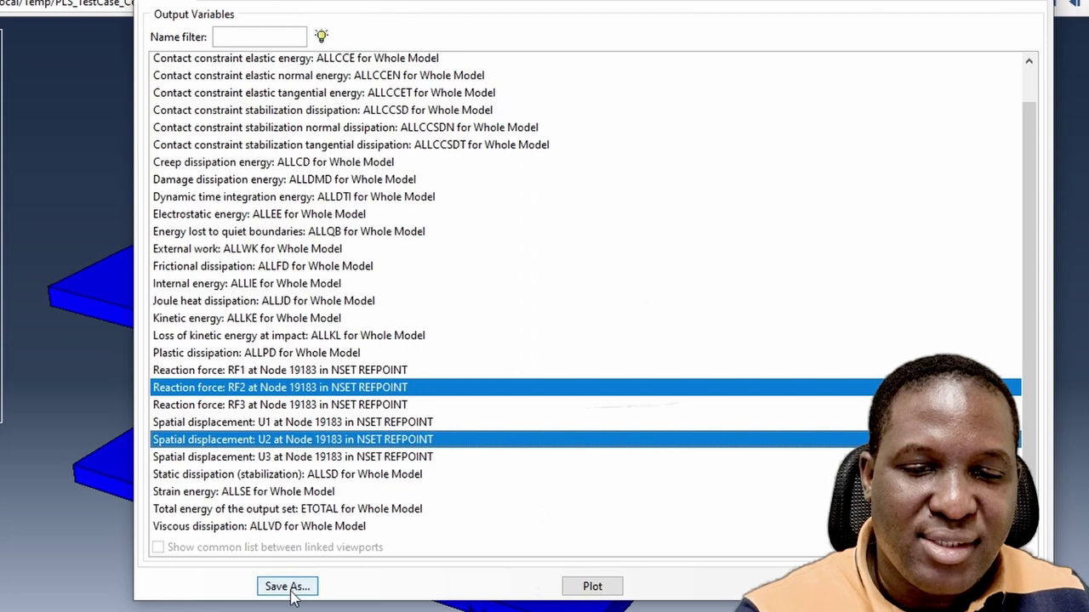
left_click(592, 593)
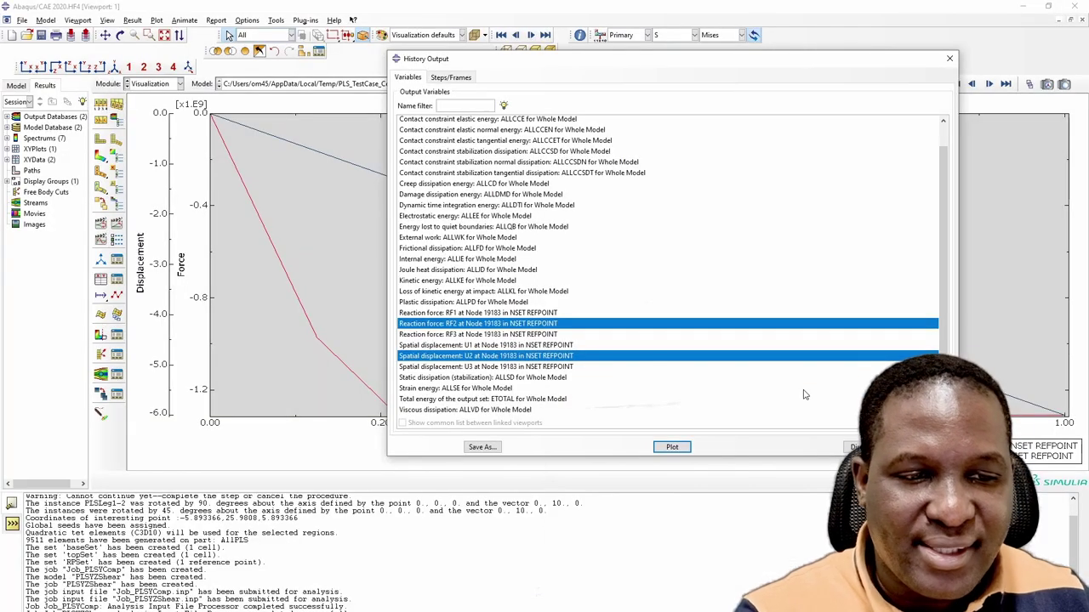
key("Escape")
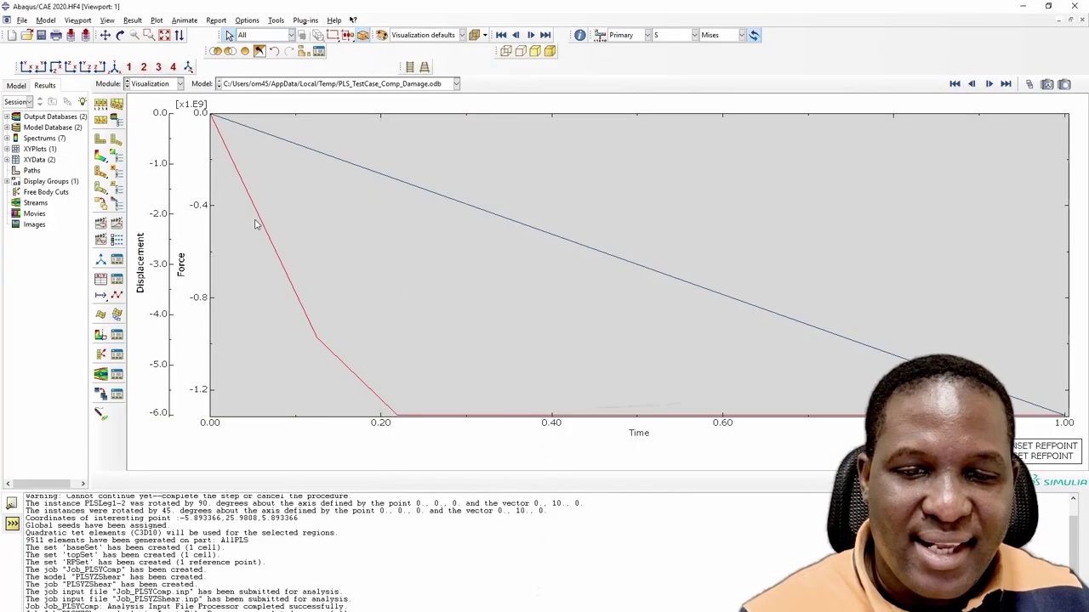